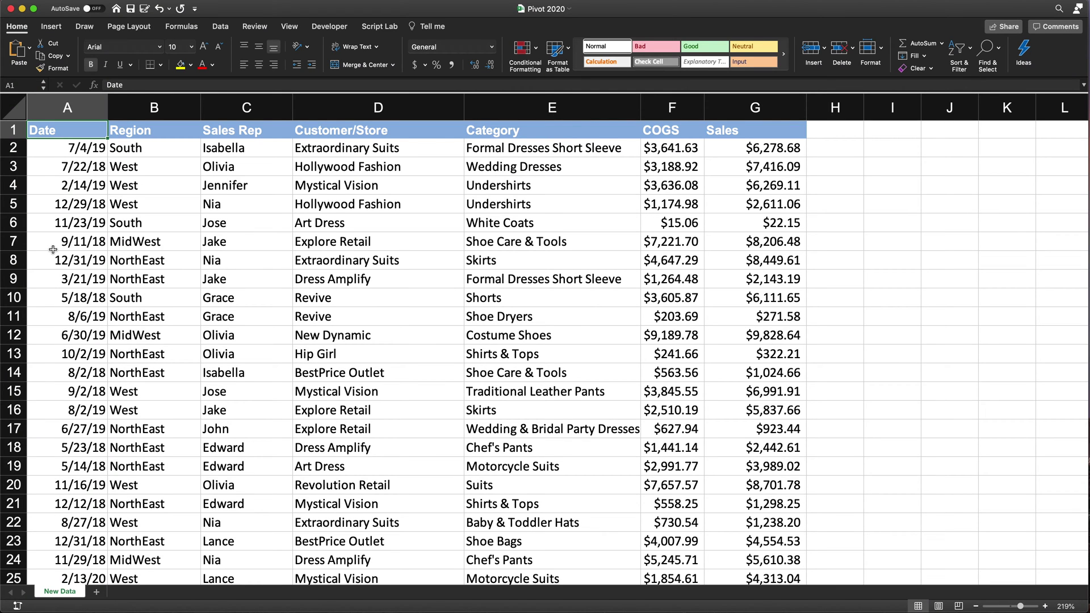
Switch to the Pivot 2020 sales data on the New Data sheet in Google Sheets.
scroll(510, 541, up, 1)
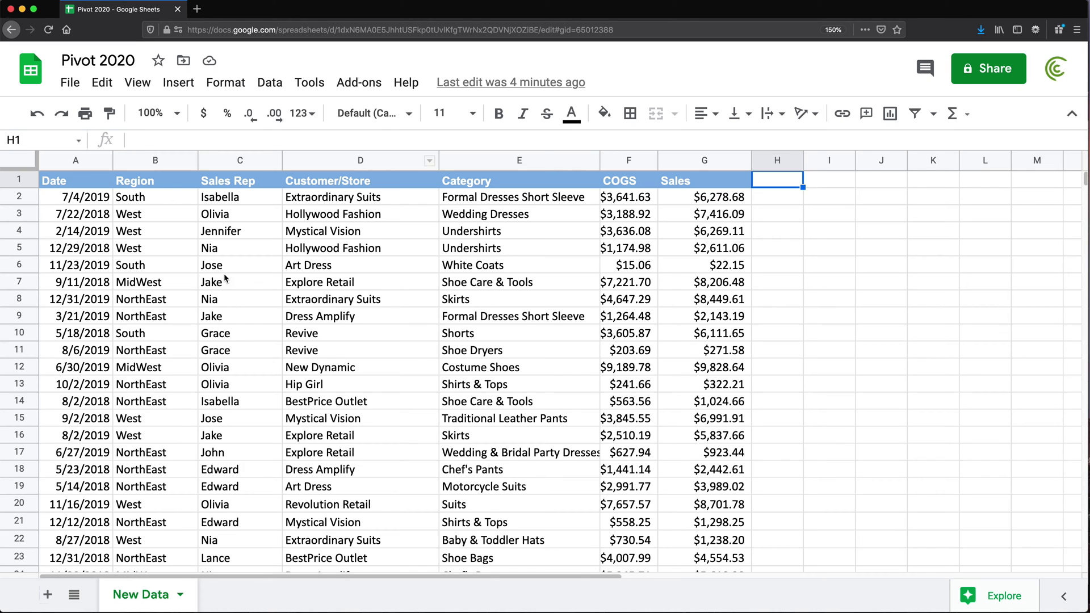
Select the whole sales table across columns A through G.
click(219, 201)
drag(221, 209, 226, 404)
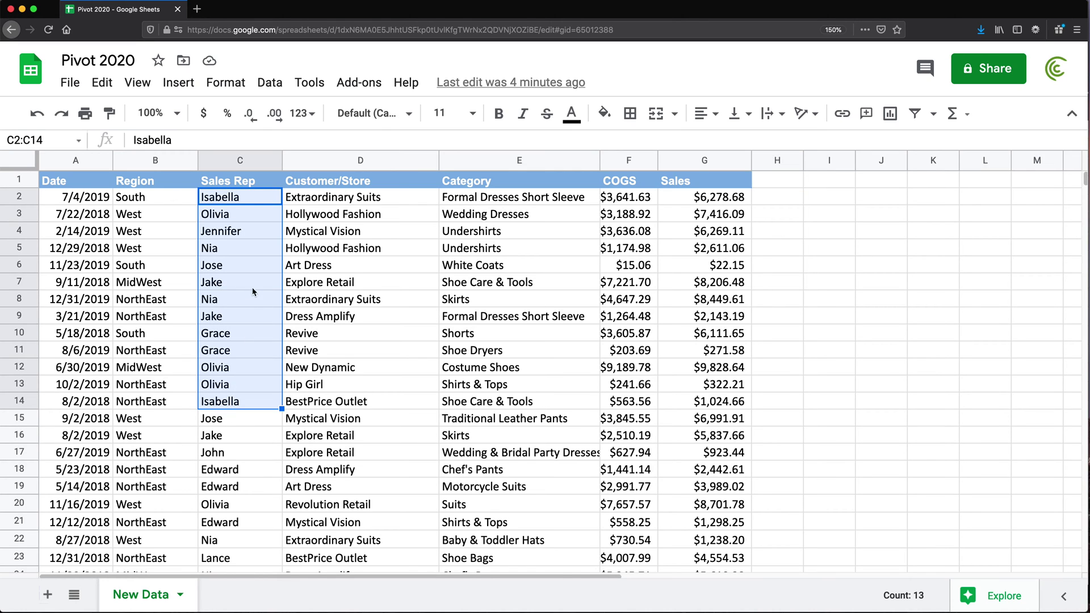
click(238, 201)
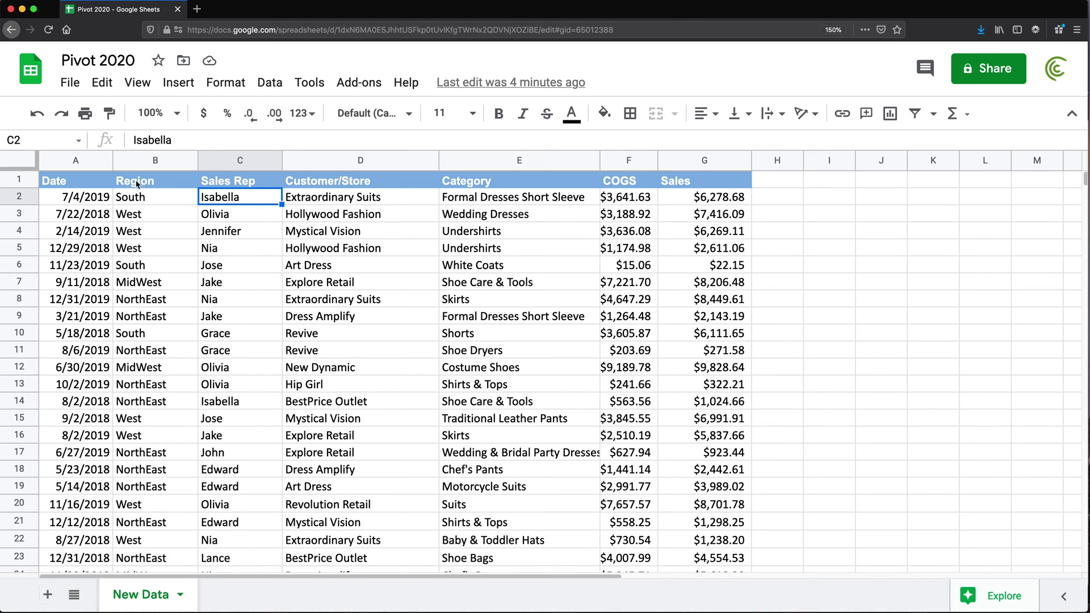
drag(55, 162, 704, 161)
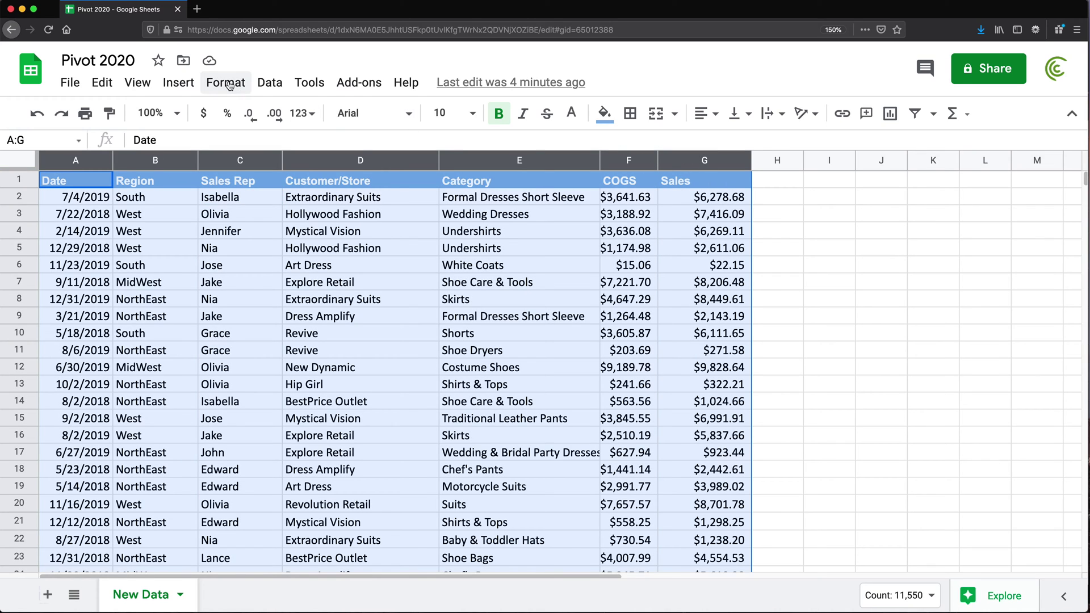
Sort the range, with a header row, by Sales Rep A→Z, then by Sales Z→A.
click(270, 82)
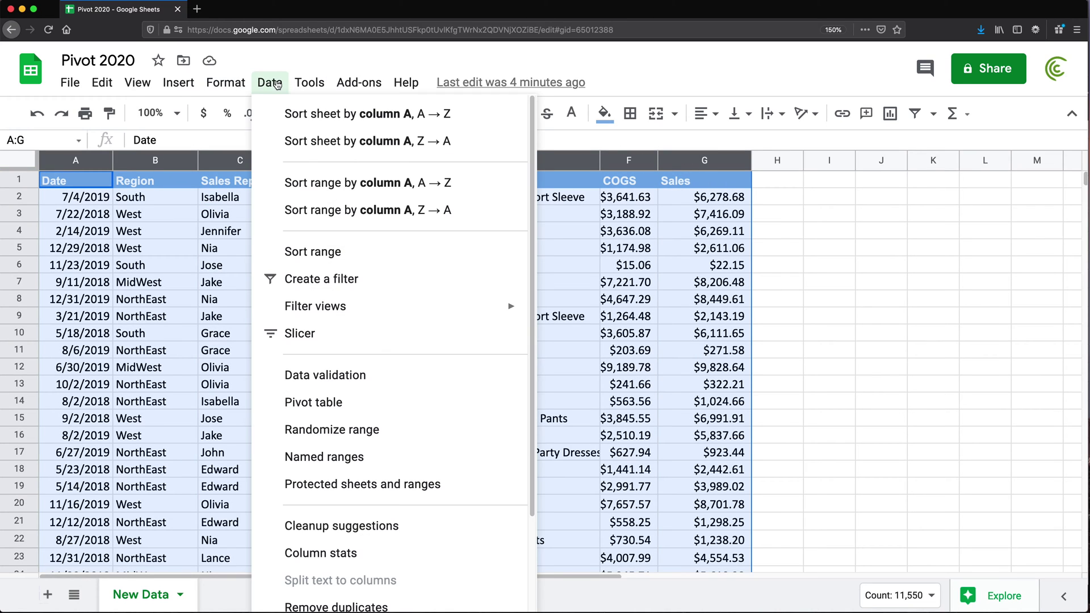
click(368, 254)
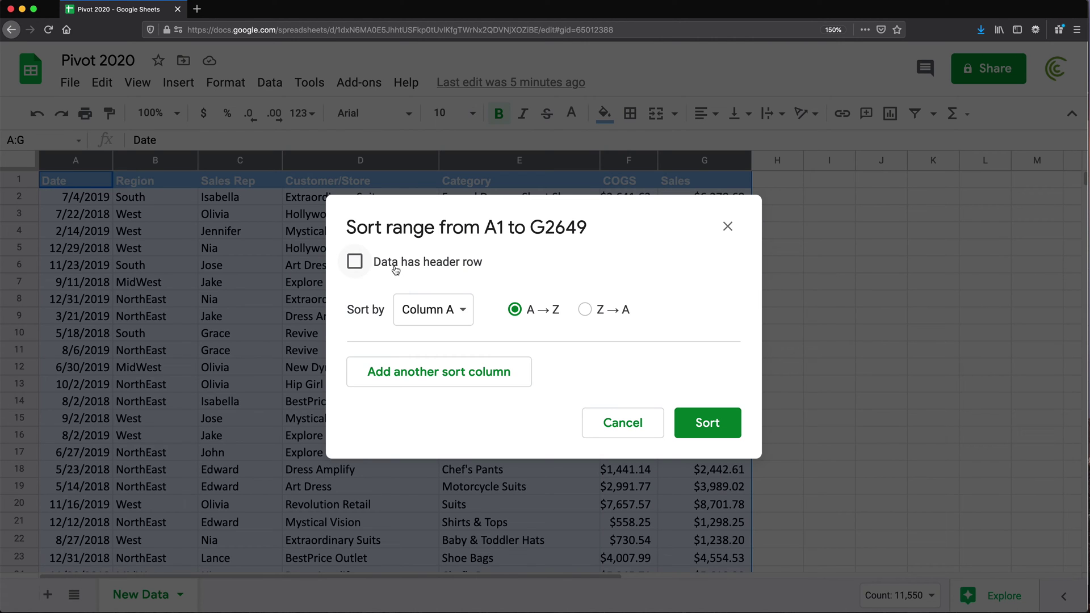
click(394, 265)
drag(470, 212, 433, 291)
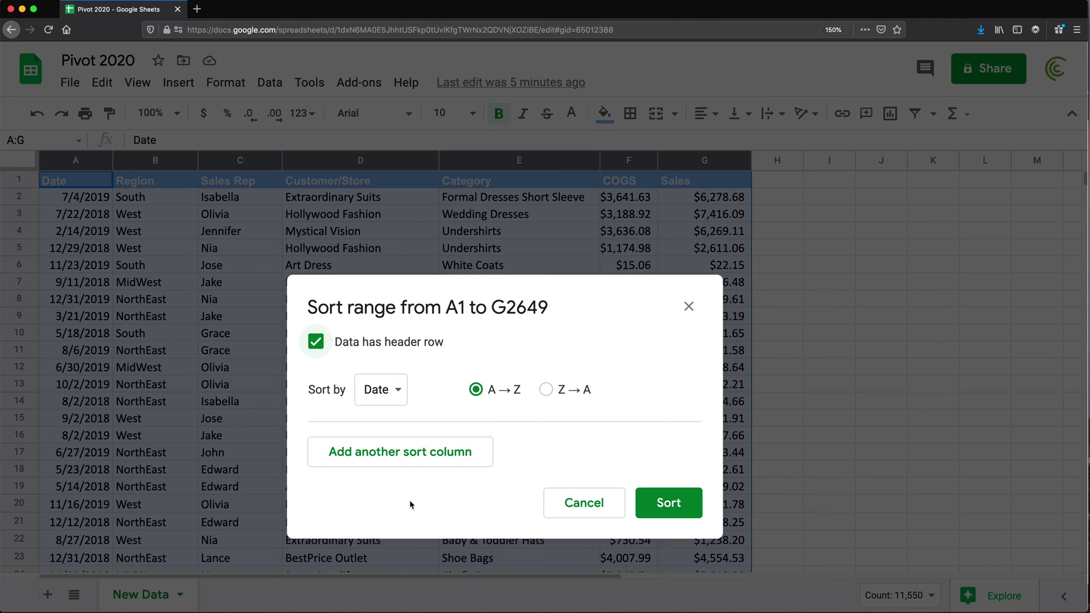
click(385, 397)
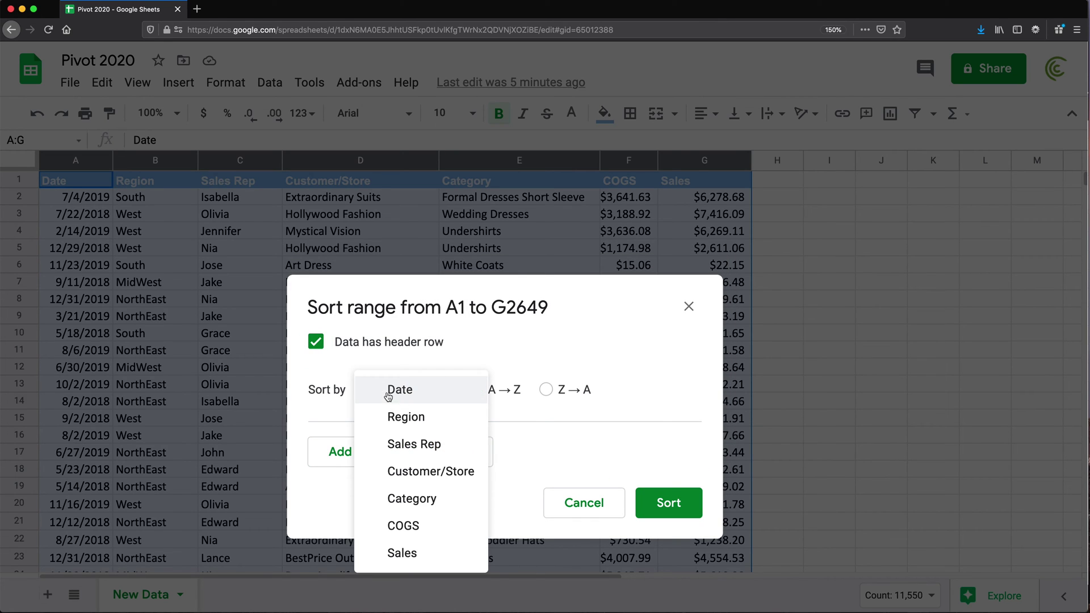
click(435, 448)
click(423, 458)
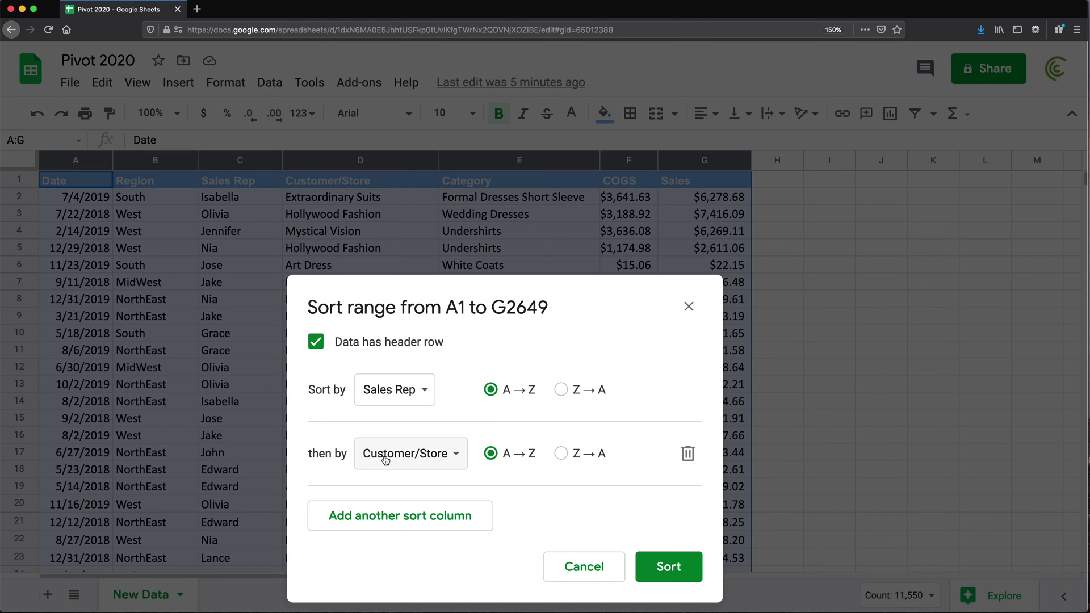
click(407, 459)
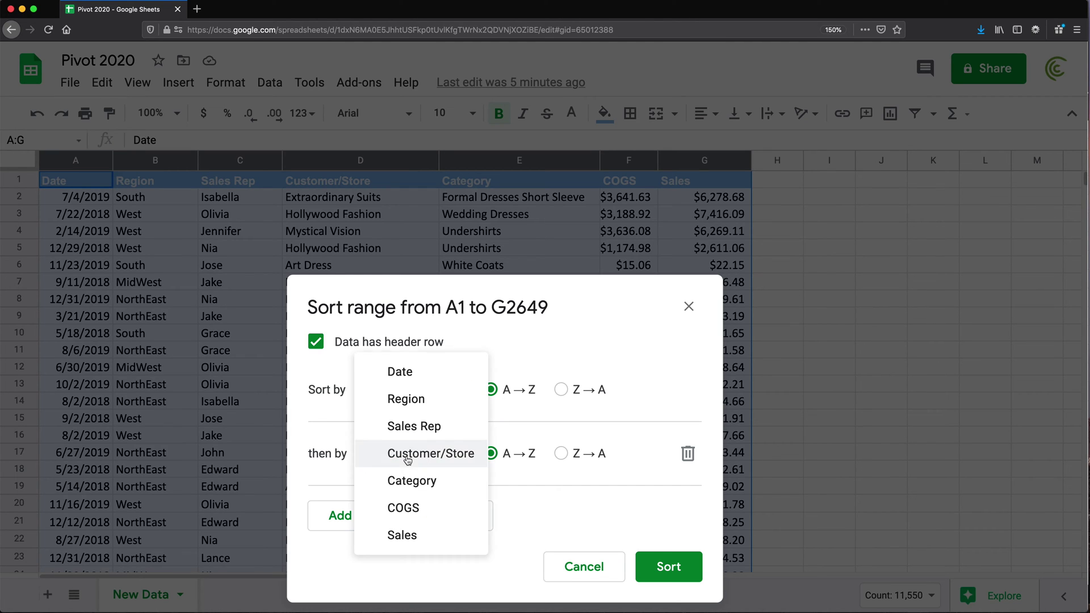
click(421, 533)
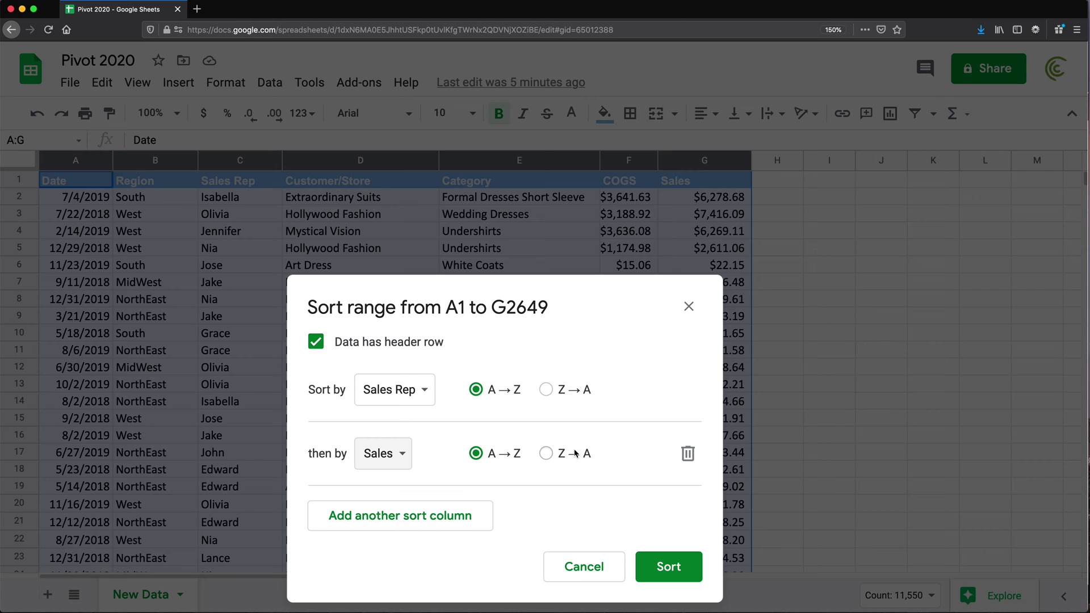
click(546, 453)
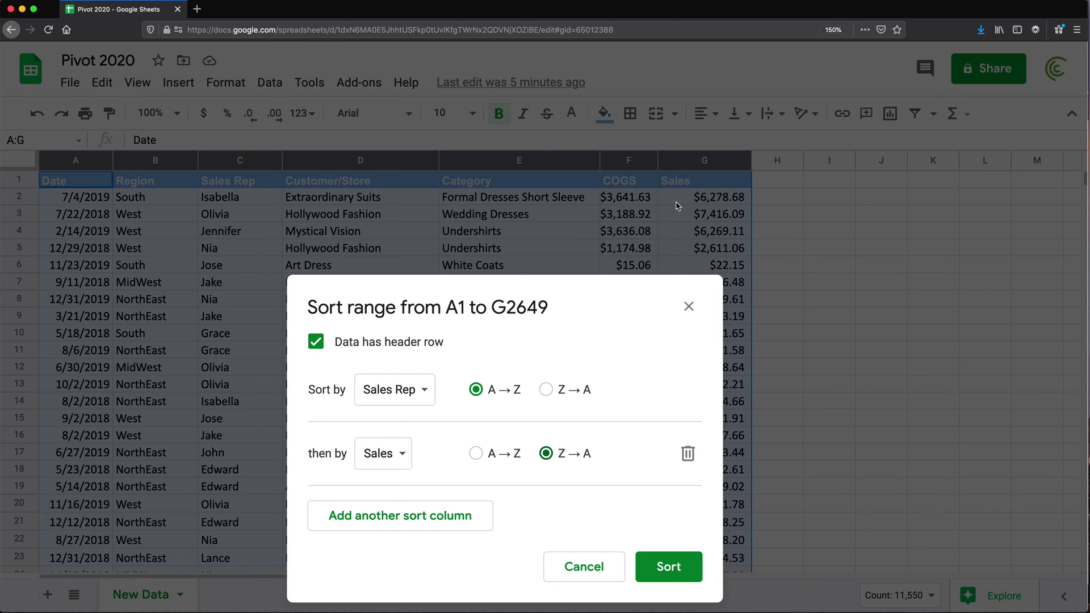
click(677, 574)
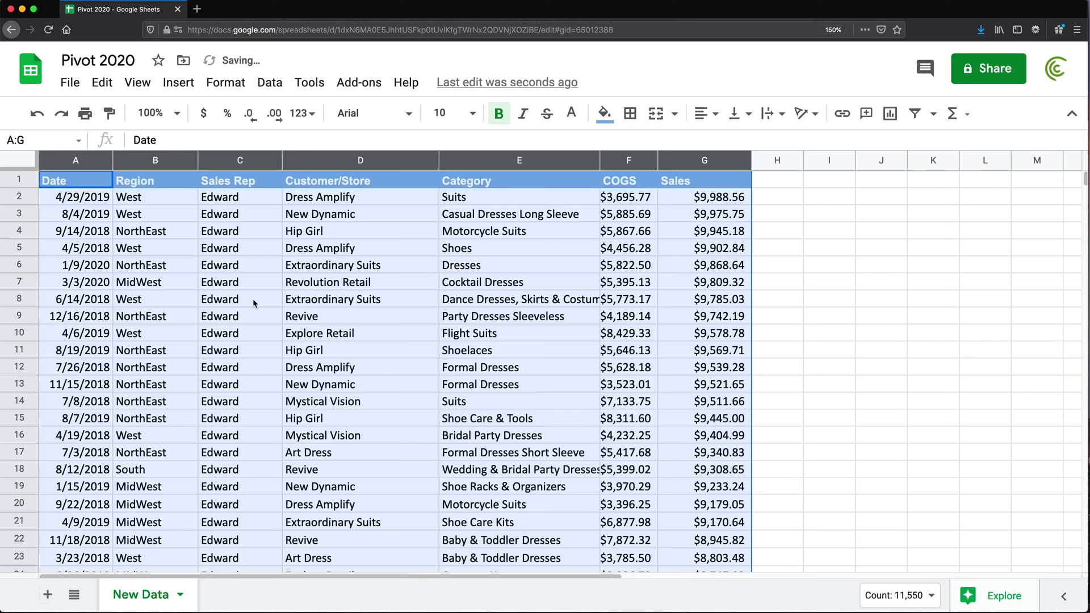
Search the sheet for 'isabell' to locate Isabella's rows.
click(227, 267)
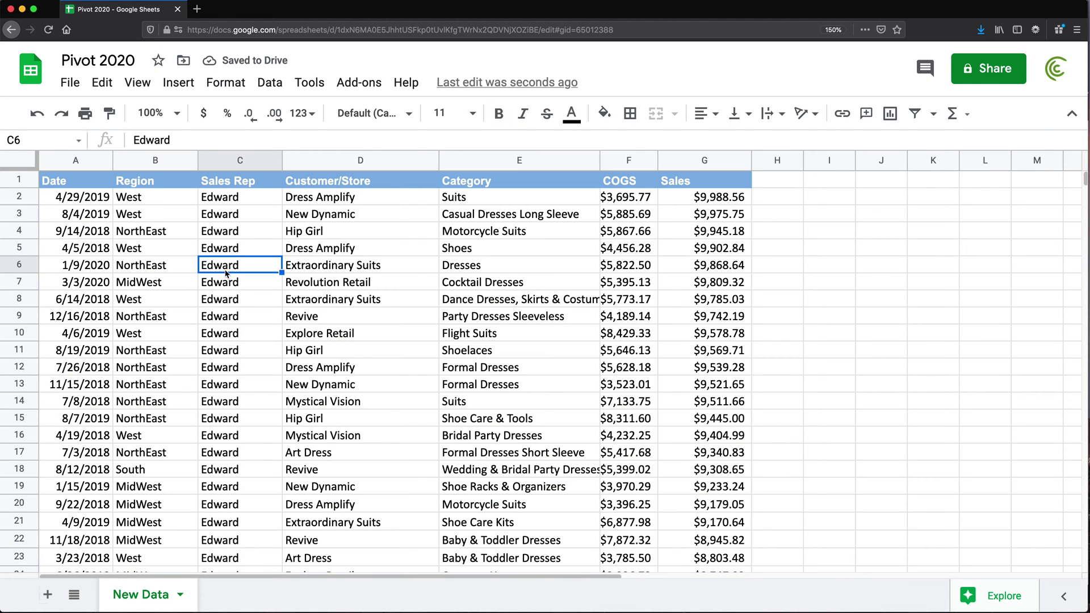
key(super+f)
text(isabell)
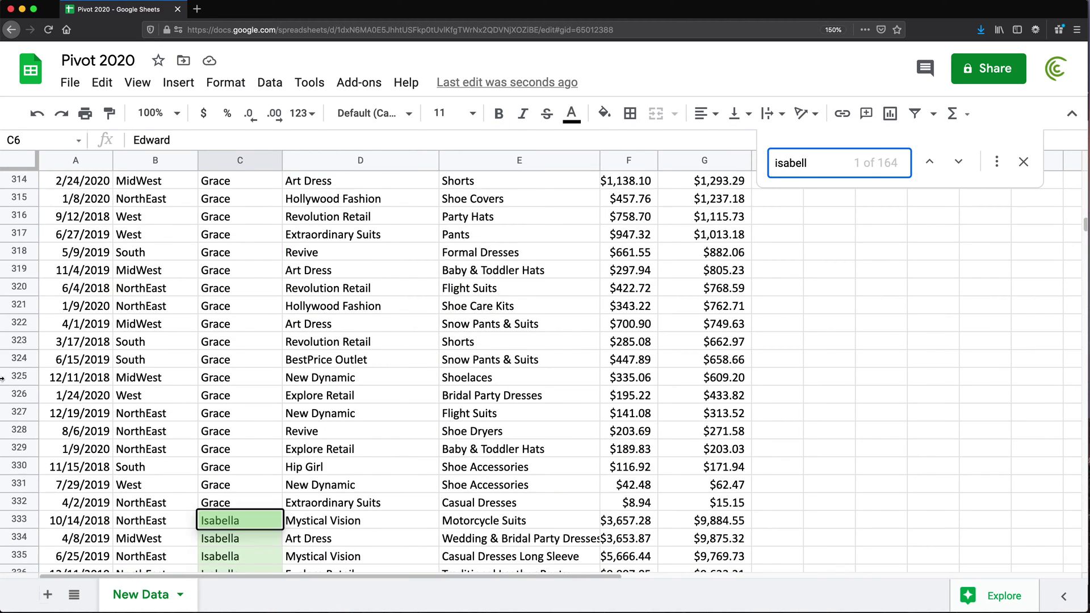
scroll(2, 379, down, 5)
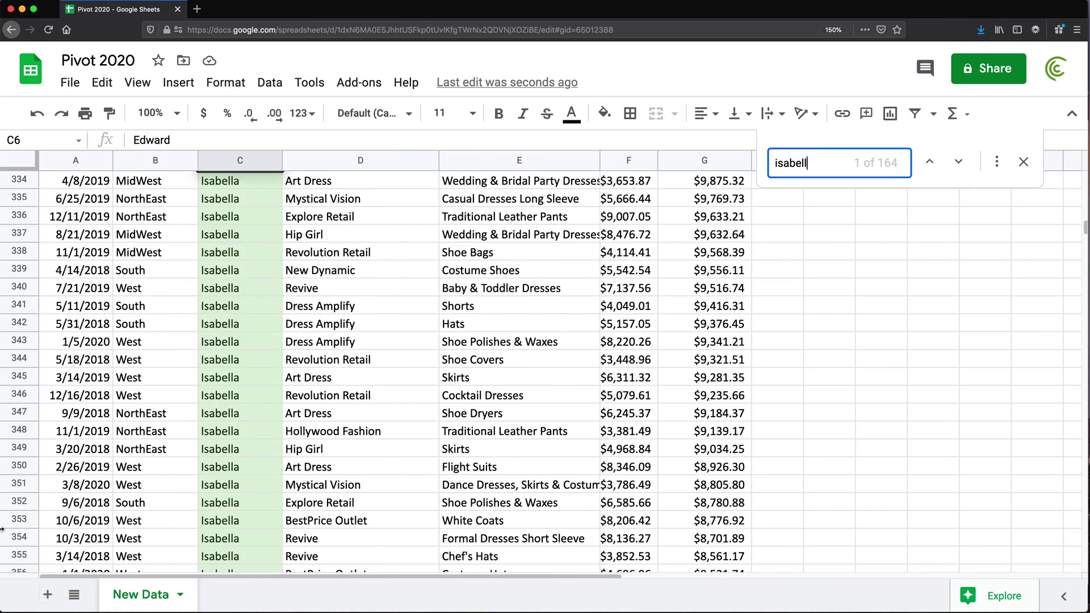
scroll(3, 529, up, 3)
click(219, 362)
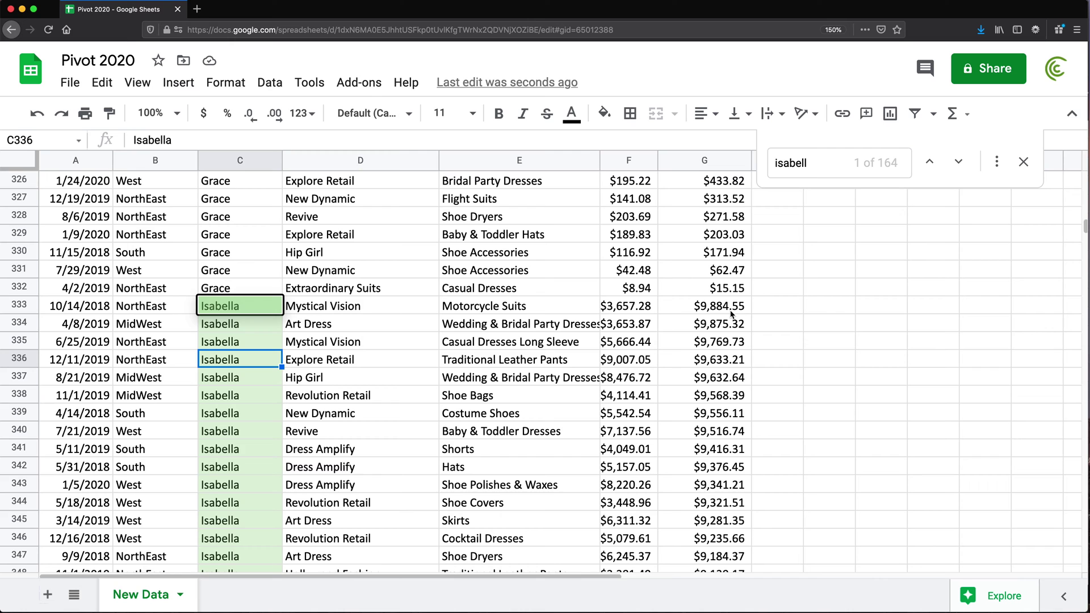
drag(718, 309, 719, 487)
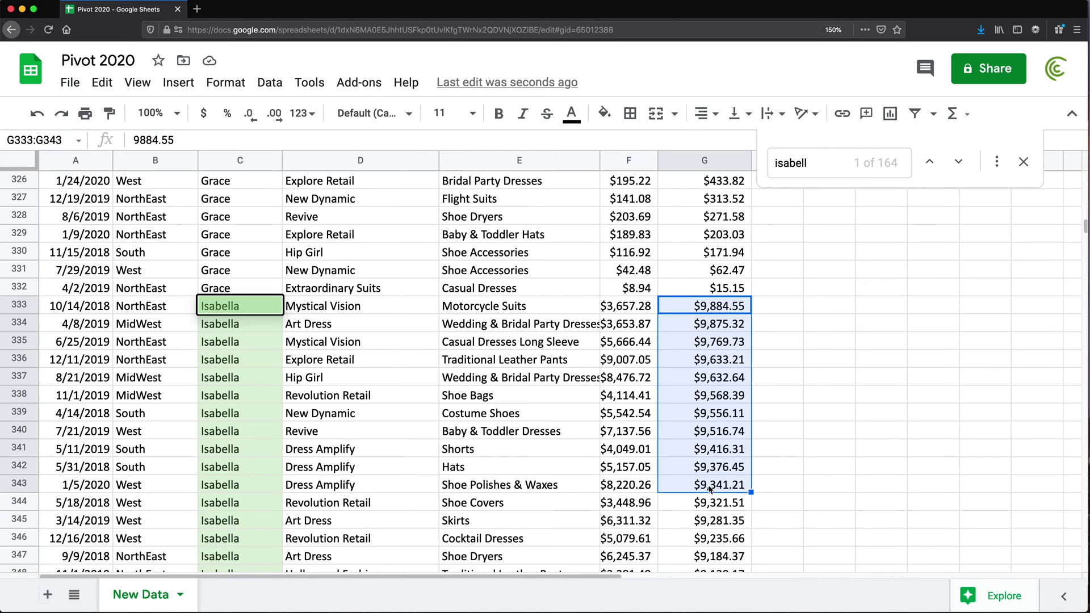
scroll(720, 358, down, 1)
key(Escape)
scroll(720, 361, down, 1)
Inspect Isabella's sale amounts, from the $9,884.55 top sale down to $12.56.
click(607, 205)
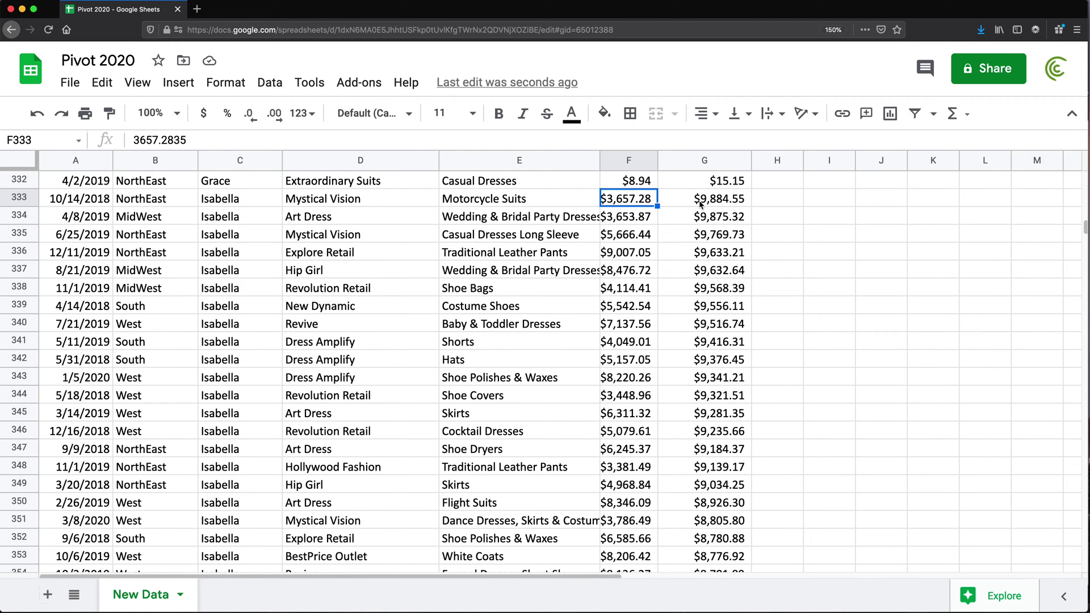
click(710, 203)
click(708, 226)
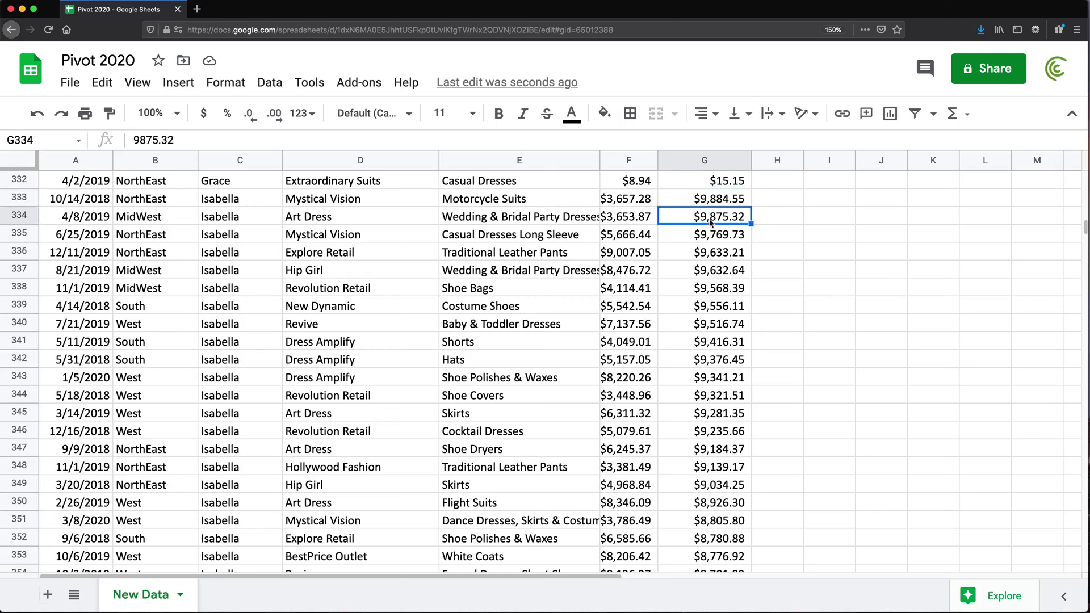
scroll(718, 295, down, 9)
scroll(722, 366, down, 15)
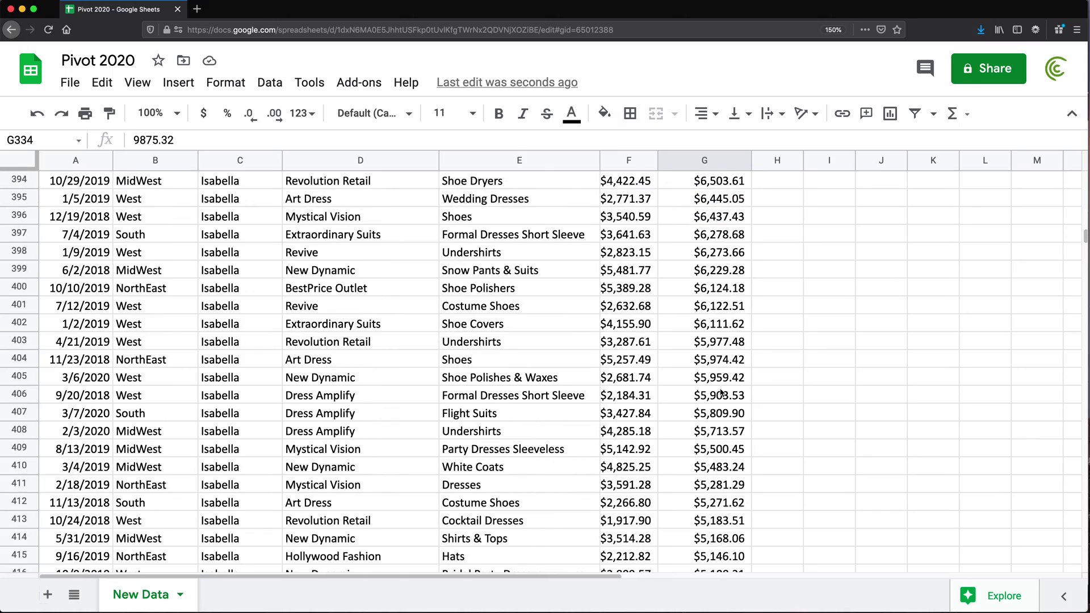
scroll(726, 446, down, 13)
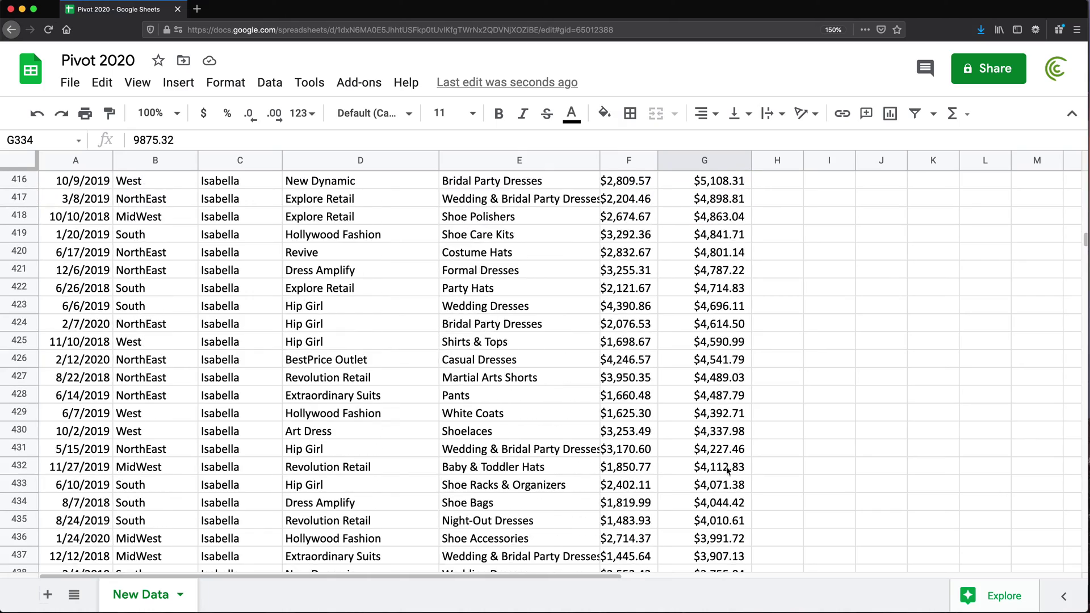
scroll(727, 475, down, 12)
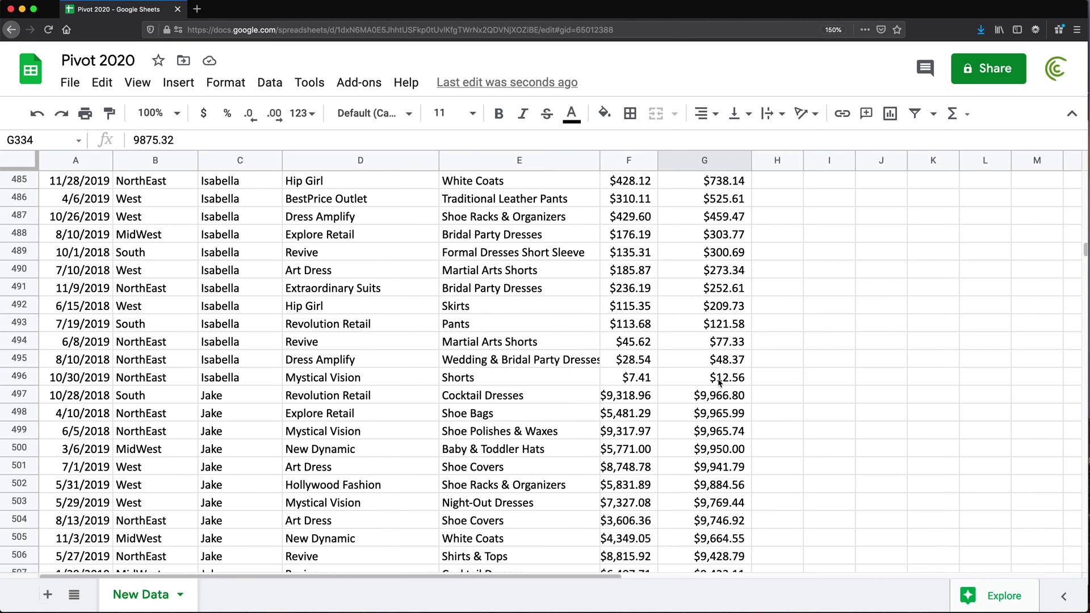
click(720, 383)
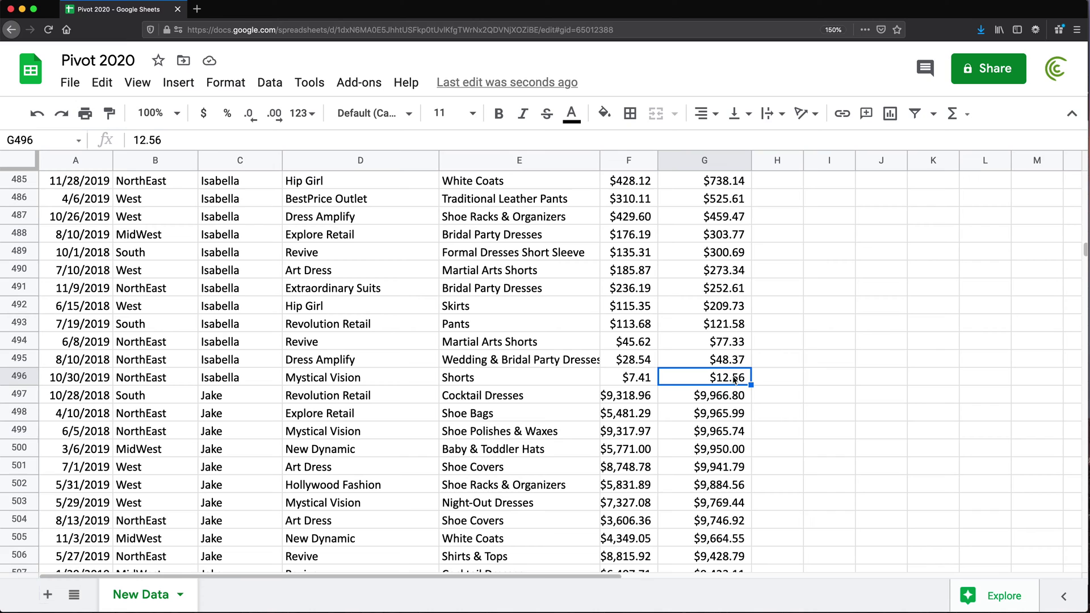
click(705, 399)
Check the dates of Isabella's two highest sales, including 10/14/2018.
scroll(697, 295, up, 13)
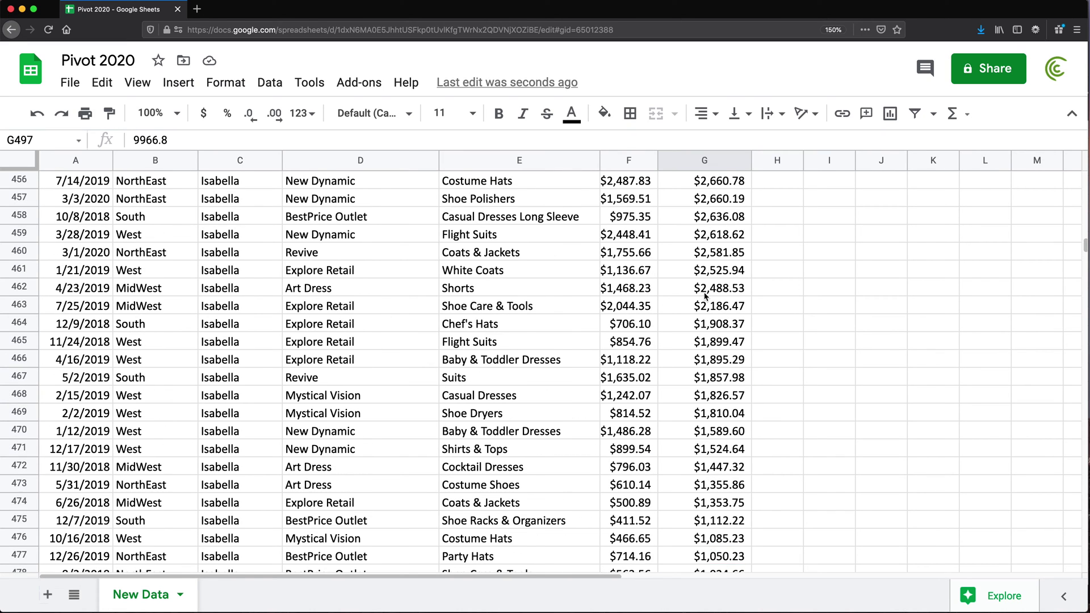
scroll(695, 301, up, 20)
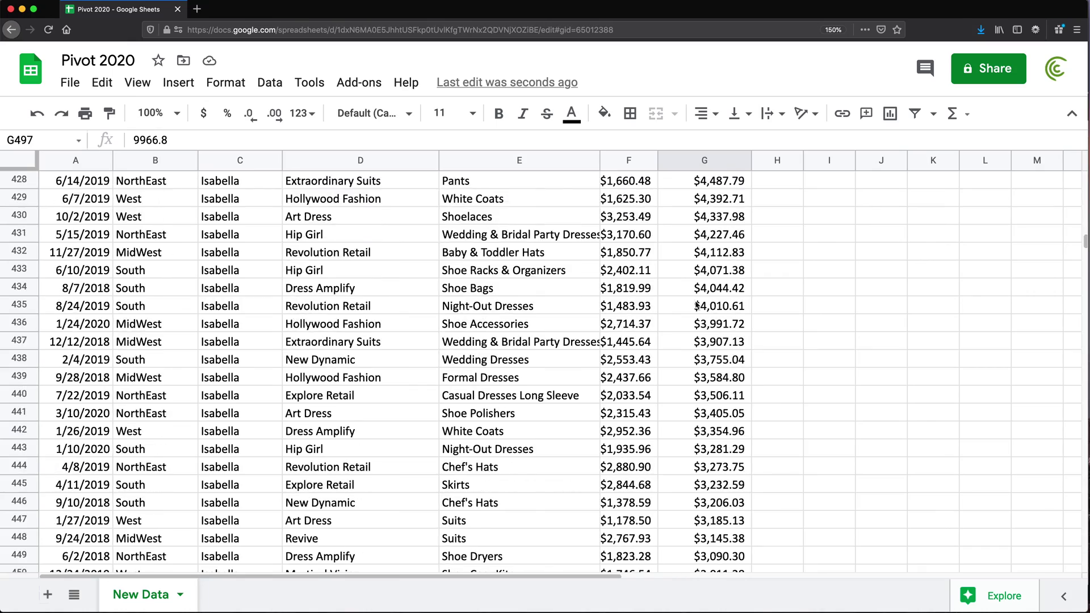
scroll(697, 307, up, 16)
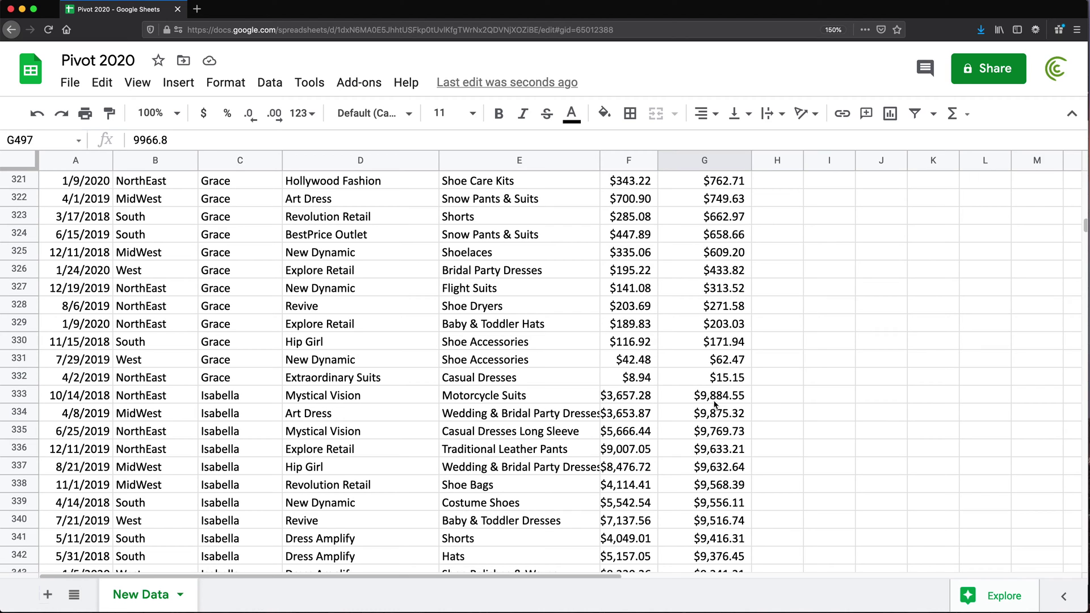
click(79, 418)
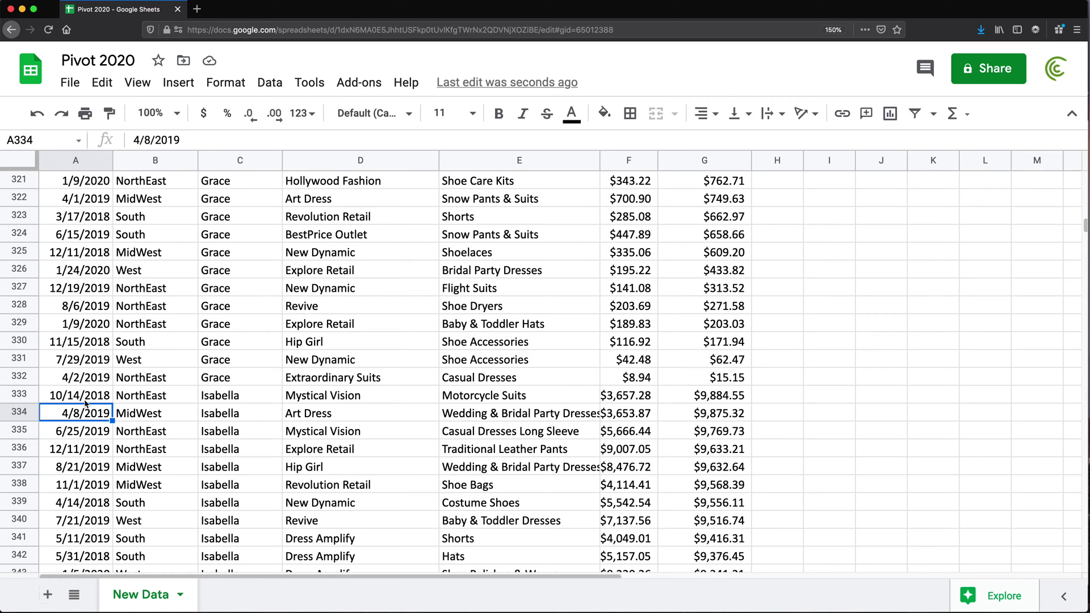
click(85, 400)
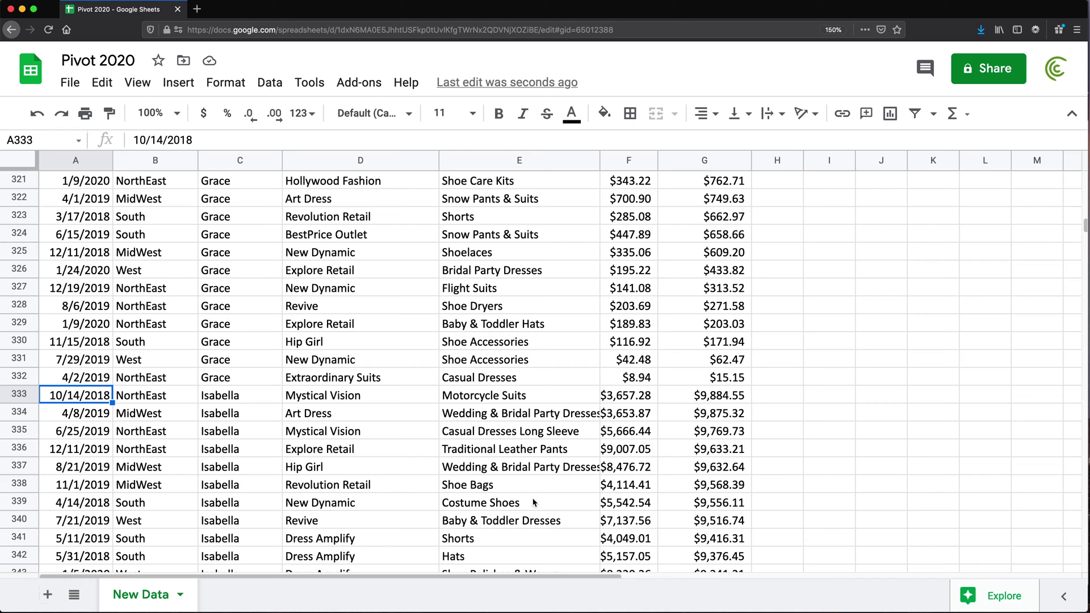
Undo the sort to restore the table's original row order.
click(39, 118)
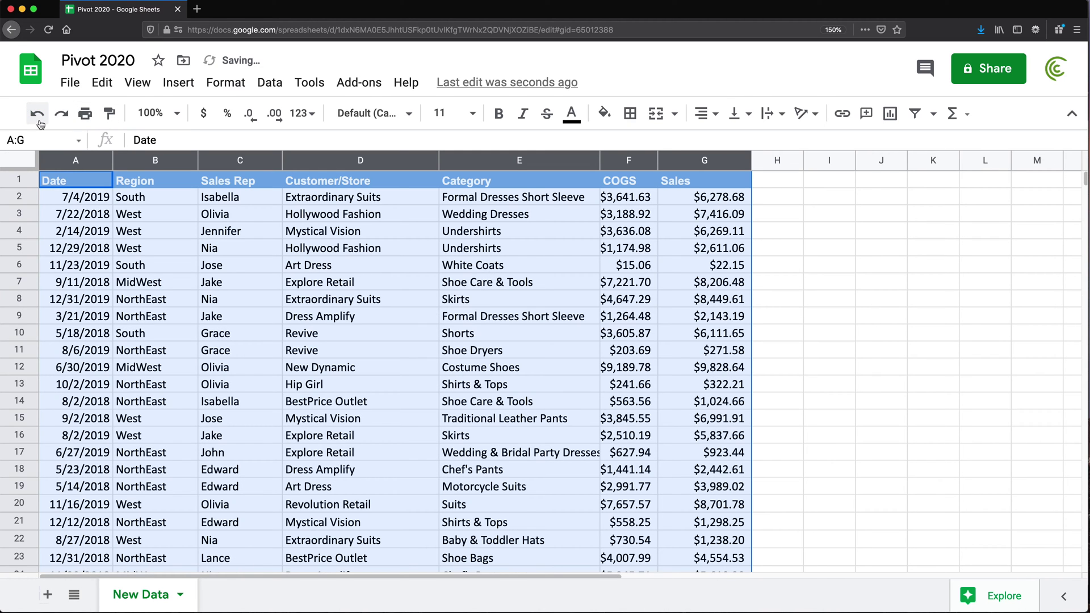
click(307, 214)
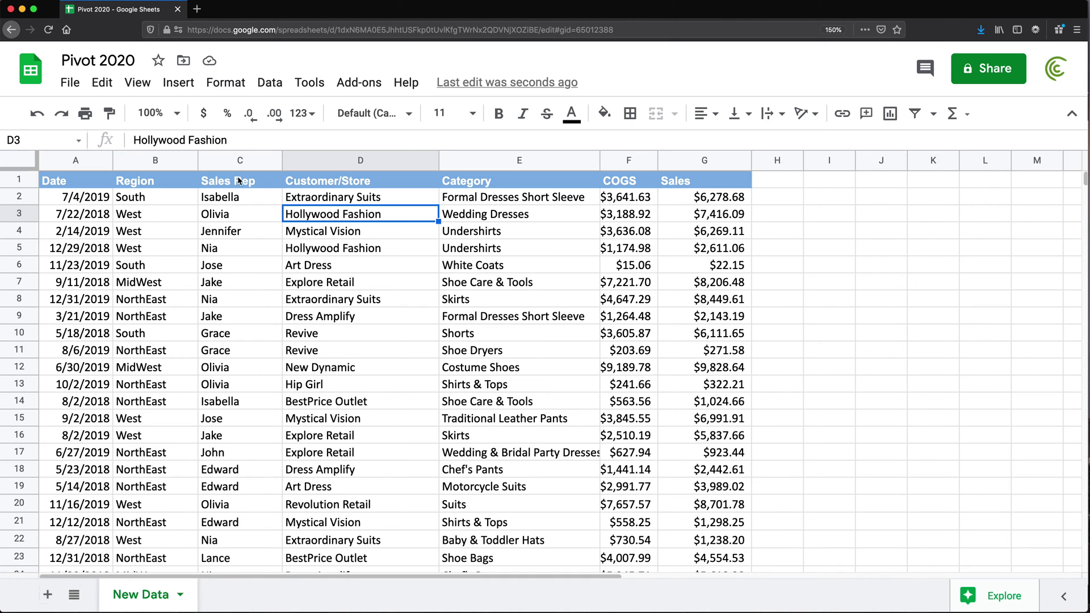
drag(237, 180, 242, 381)
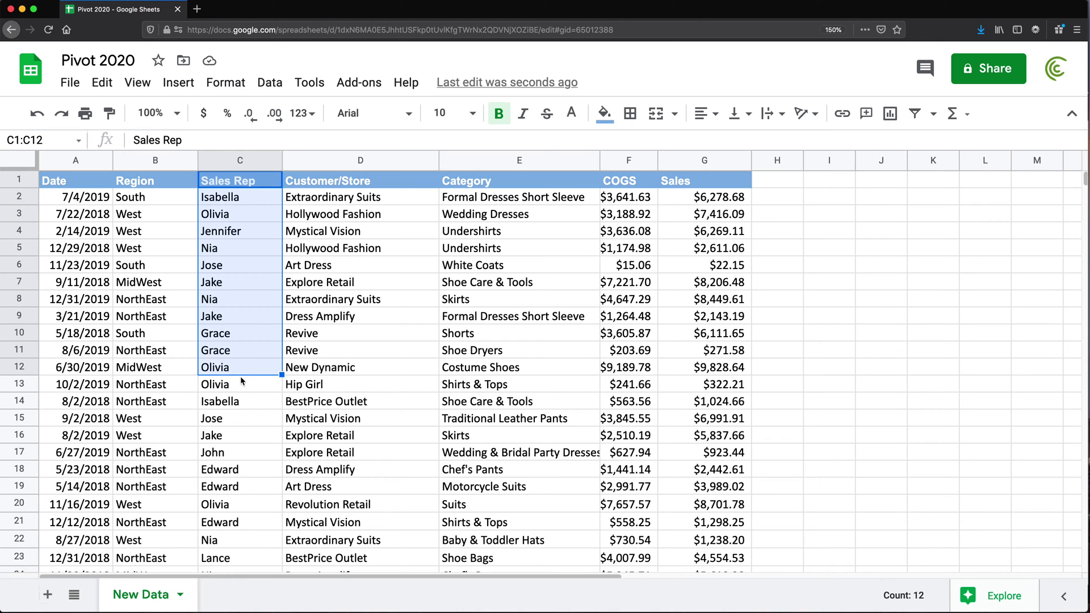
Enter =UNIQUE(C2:C1650) in J2 to list each sales rep once.
click(894, 199)
text(=uni)
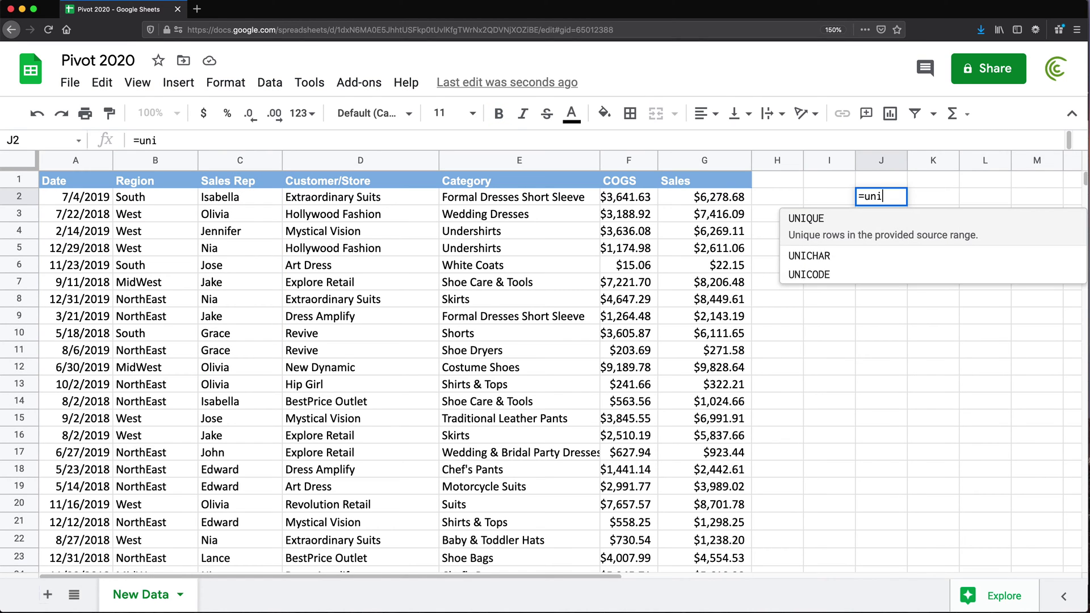
key(Tab)
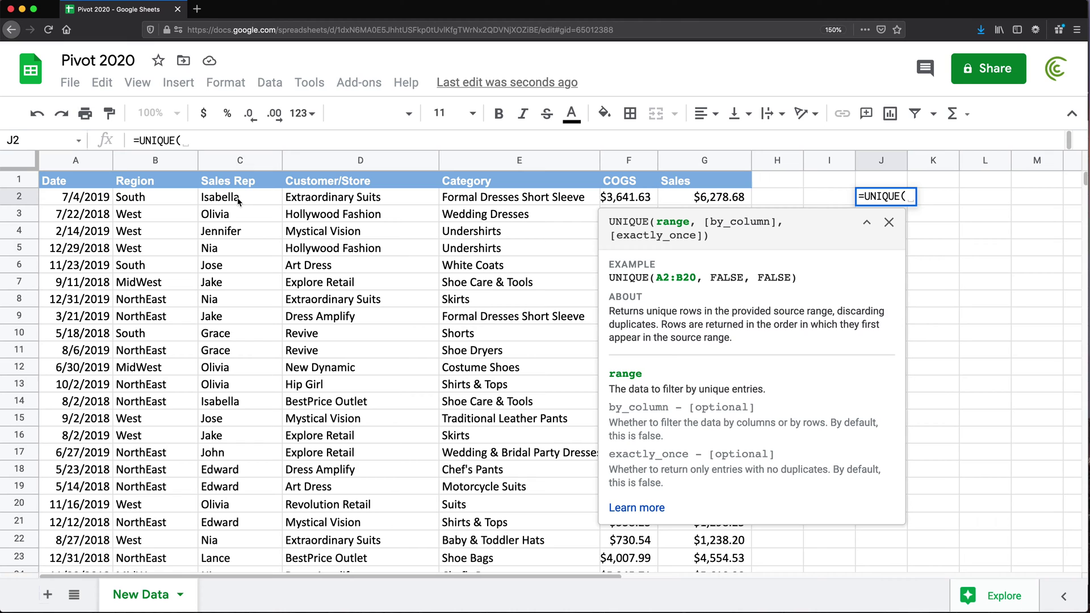
click(231, 200)
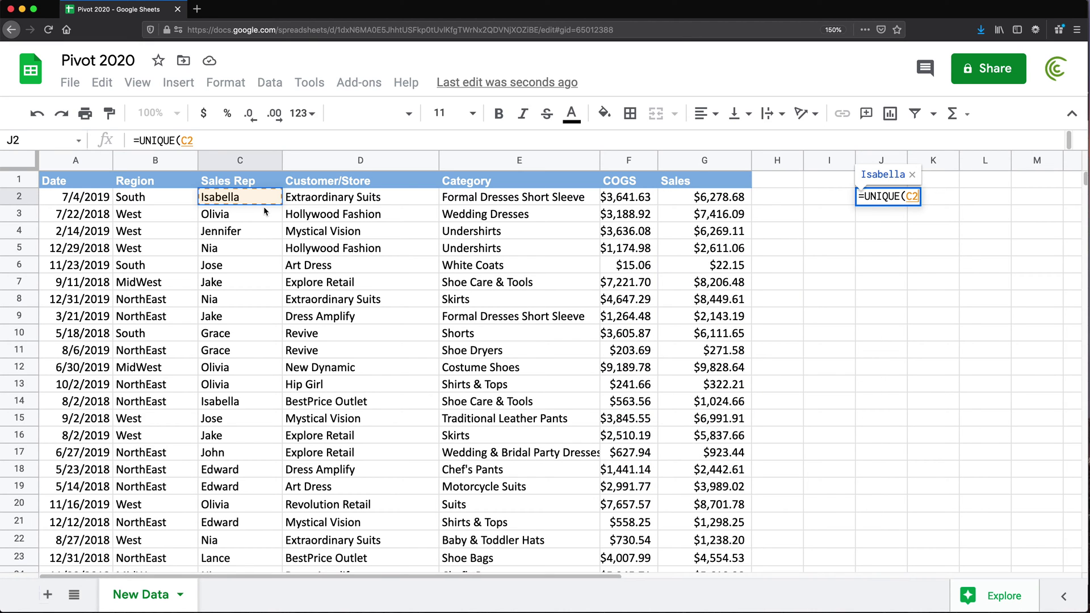
key(super+shift+Down)
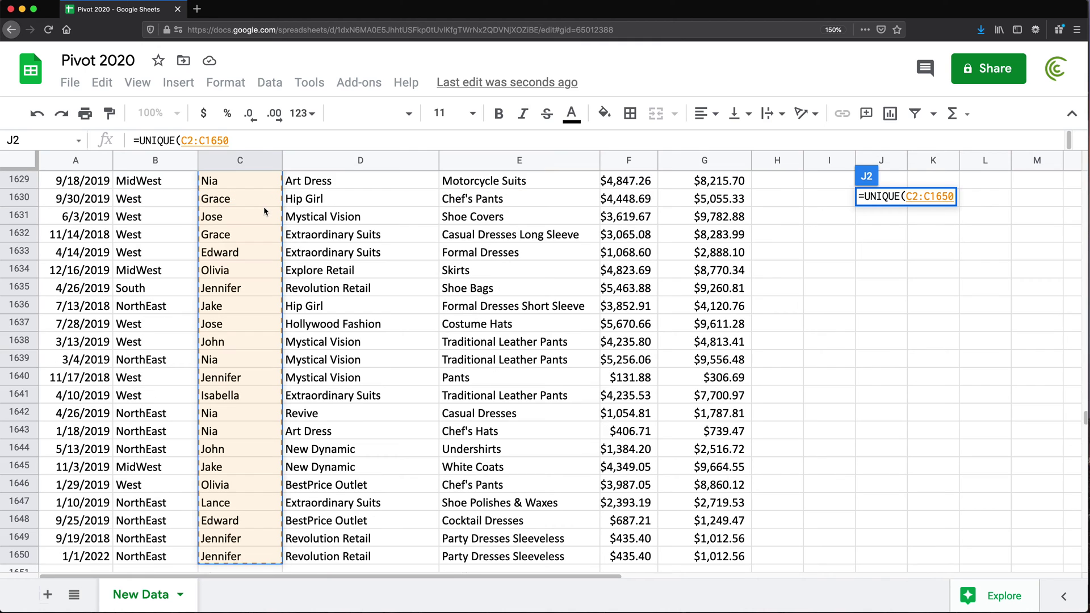
text())
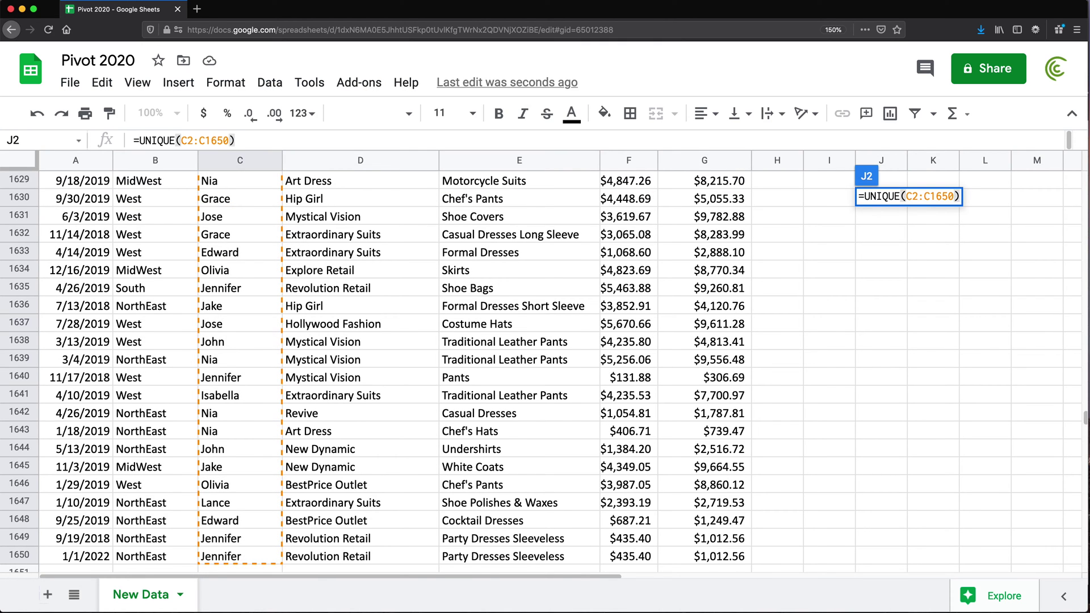
key(Return)
scroll(840, 267, up, 1)
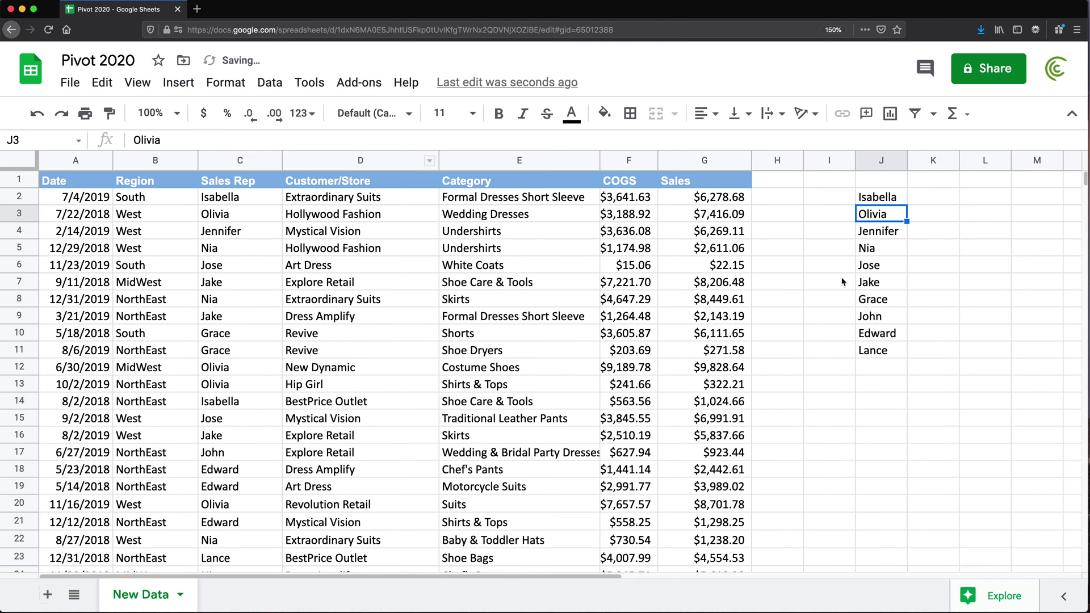
Try wrapping J2's formula in SORT to alphabetize the rep names.
double_click(866, 193)
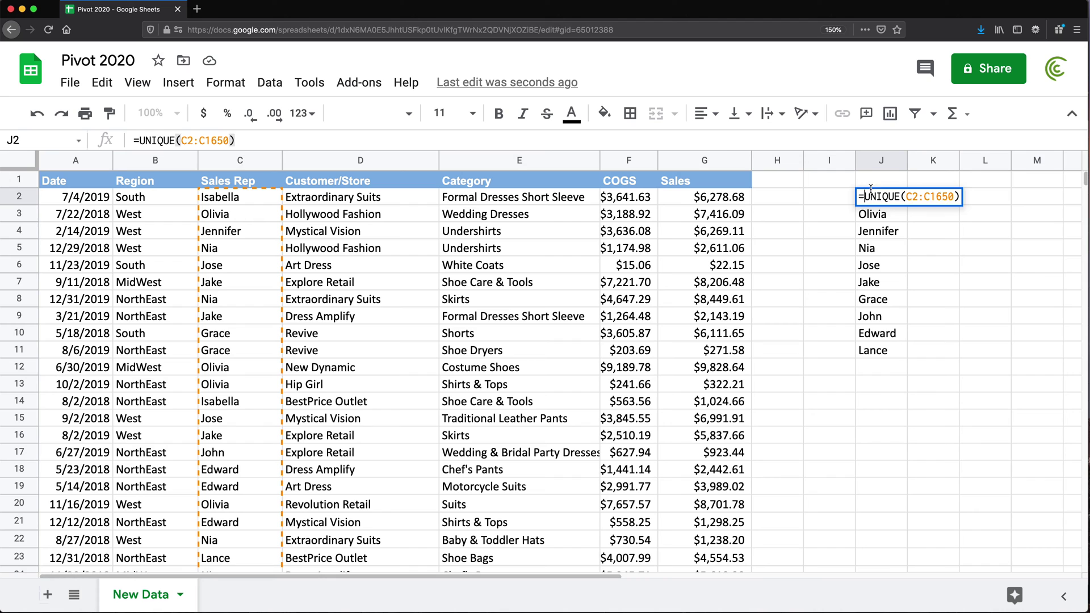
text(SORT()
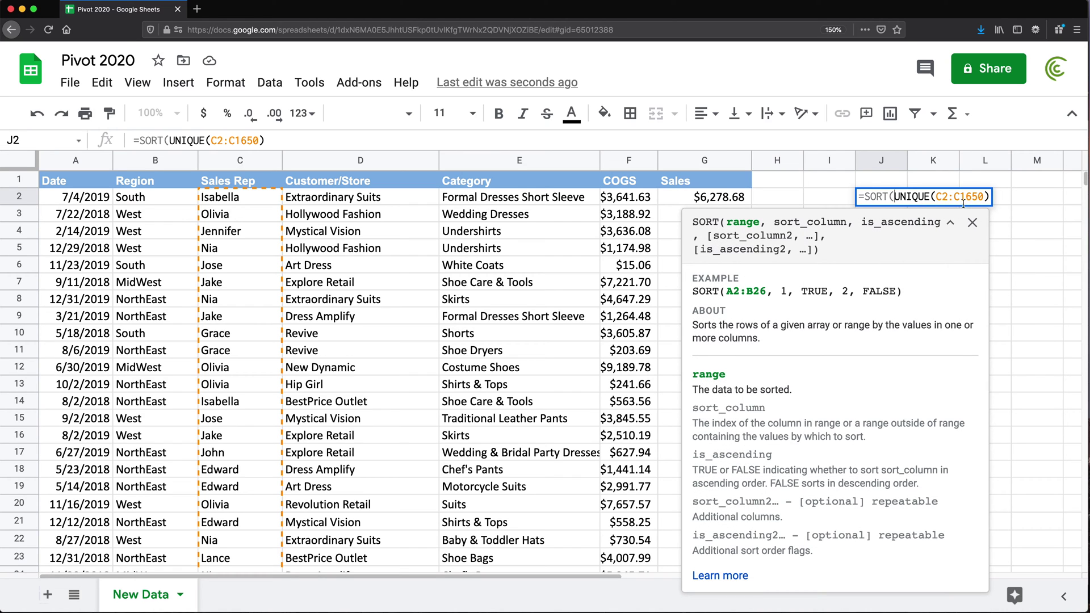
click(986, 196)
text())
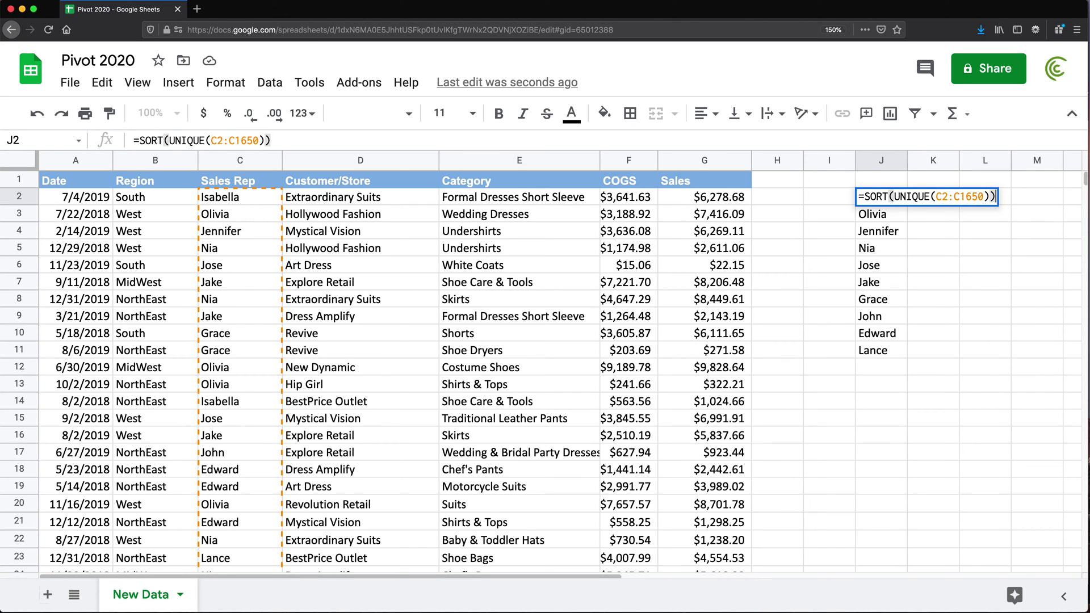
key(Return)
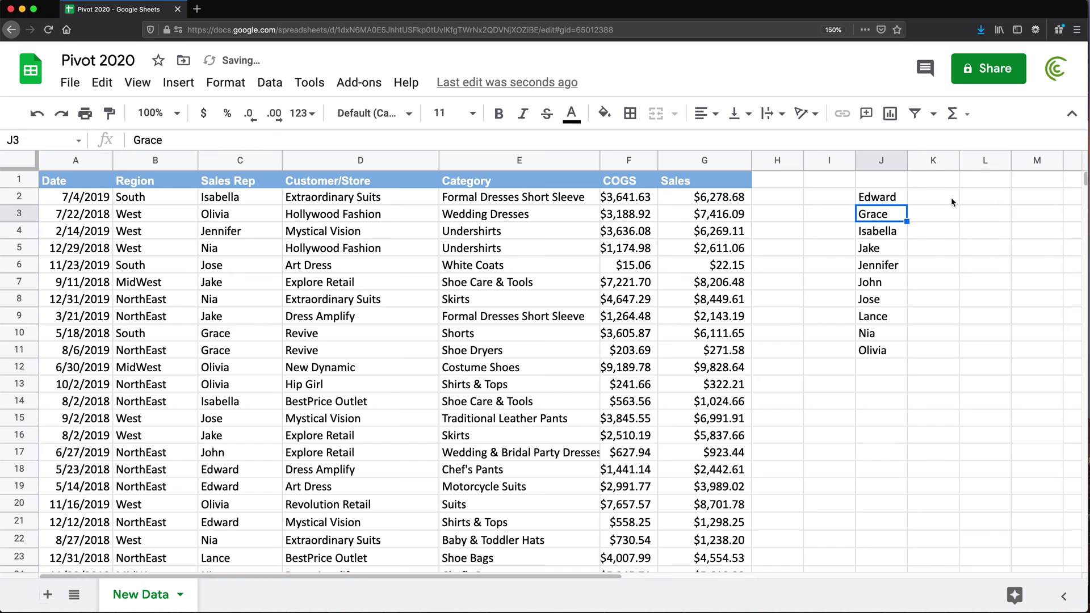
Remove the SORT wrapper so J2 holds the plain UNIQUE formula again.
click(895, 200)
double_click(894, 196)
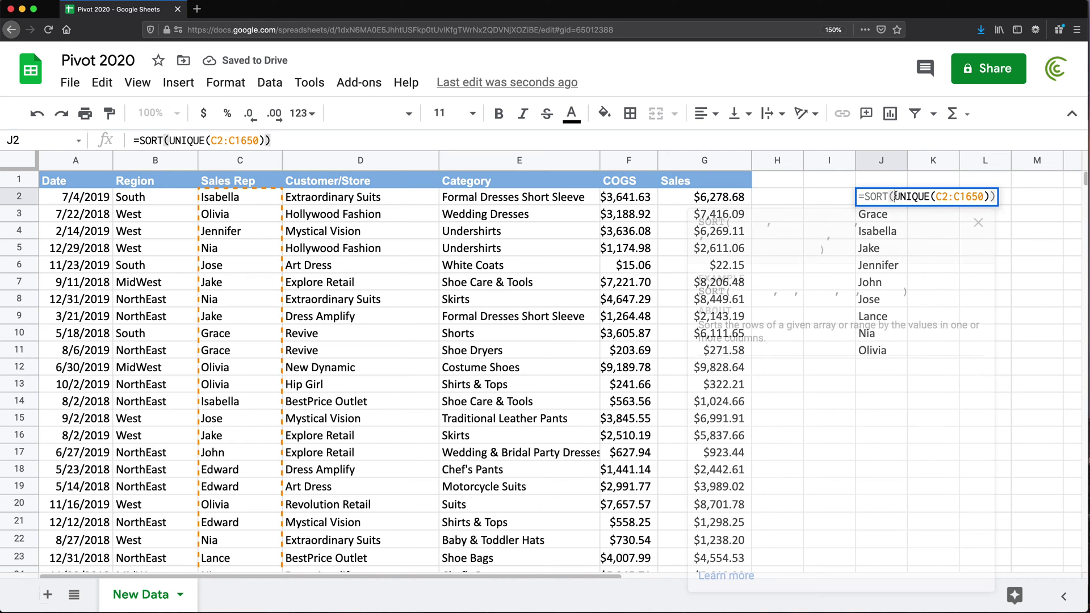
key(BackSpace)
key(BackSpace)
key(BackSpace)
key(BackSpace)
key(BackSpace)
click(932, 196)
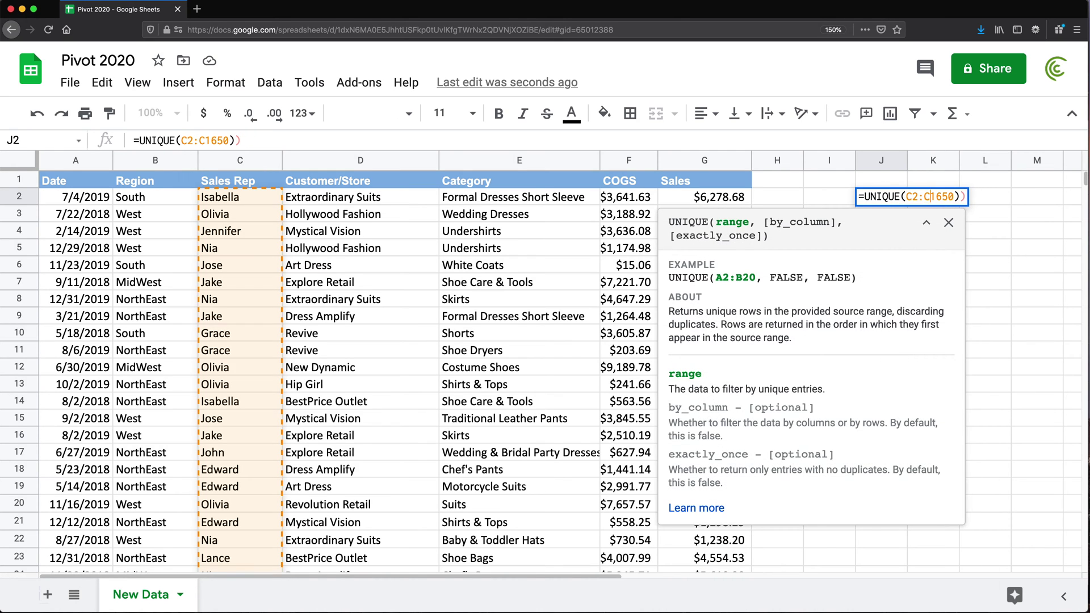
click(238, 140)
key(Return)
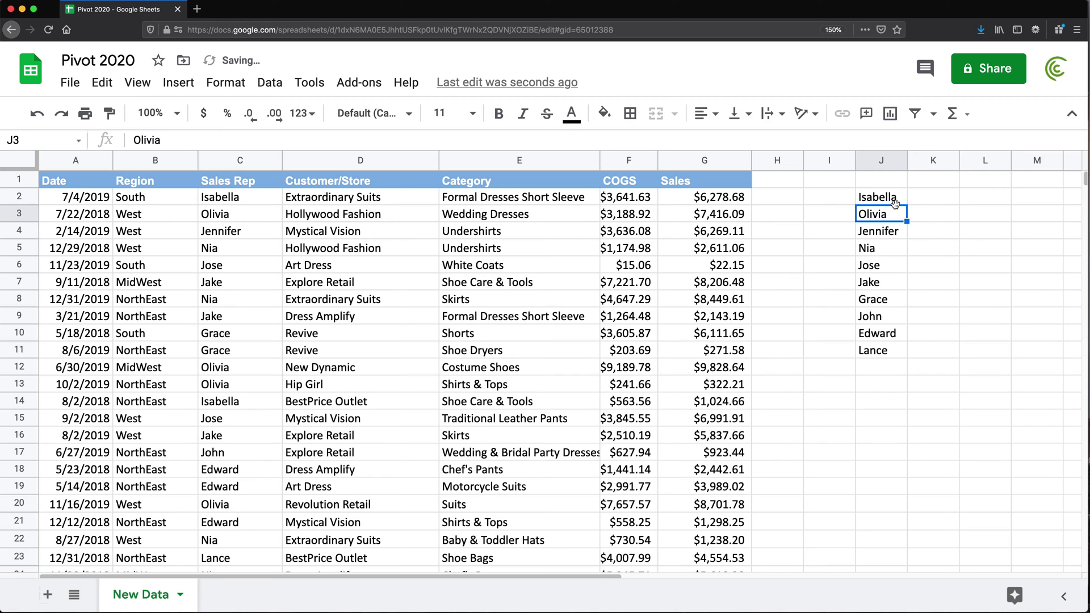
click(892, 199)
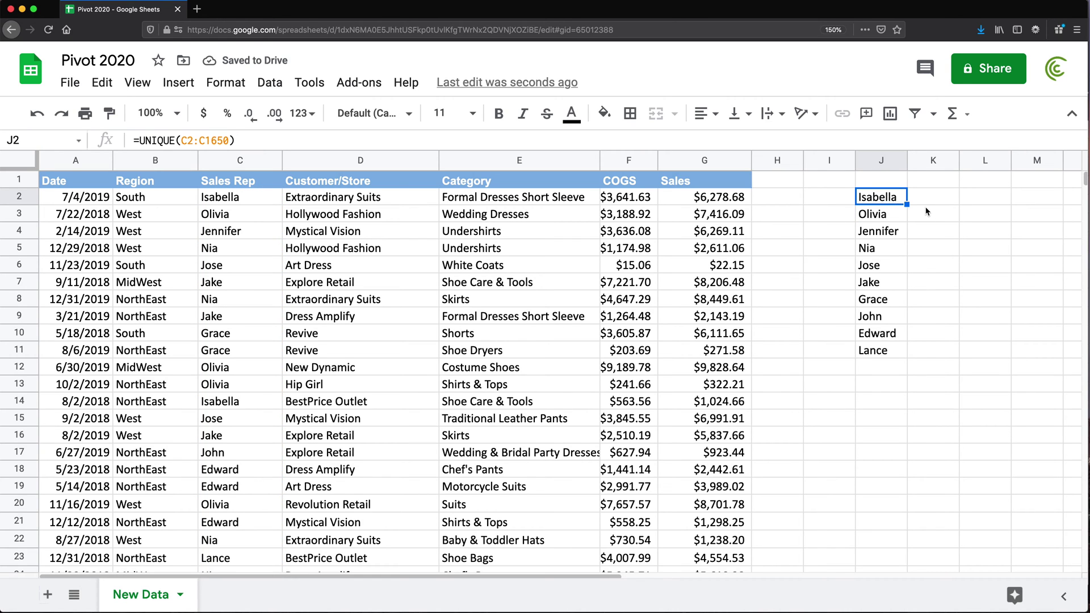
Begin an entry in K2, cancel it, and select L2 instead.
click(927, 204)
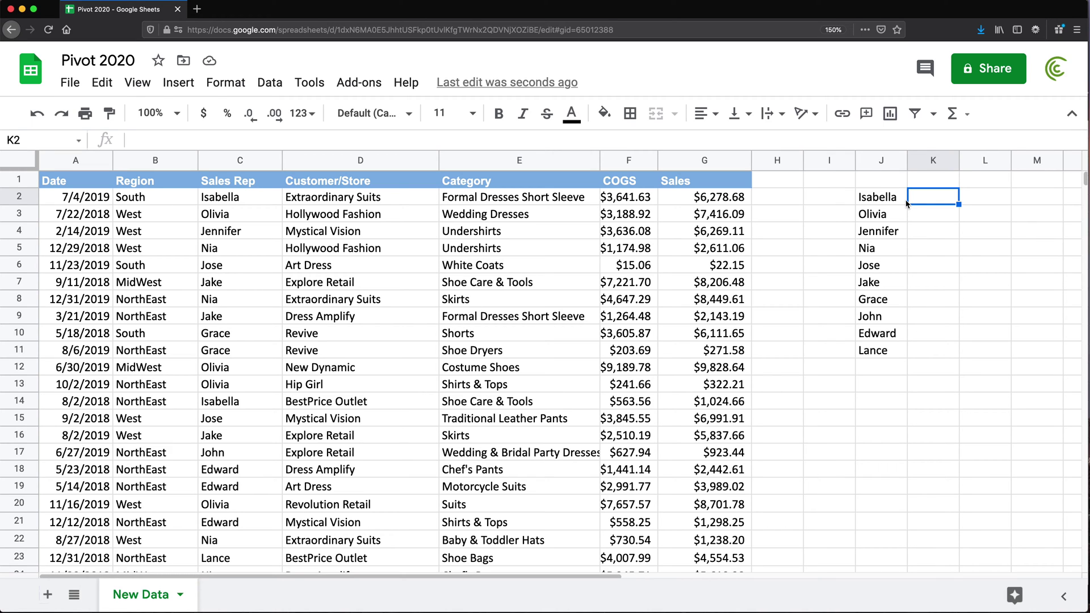
text(=)
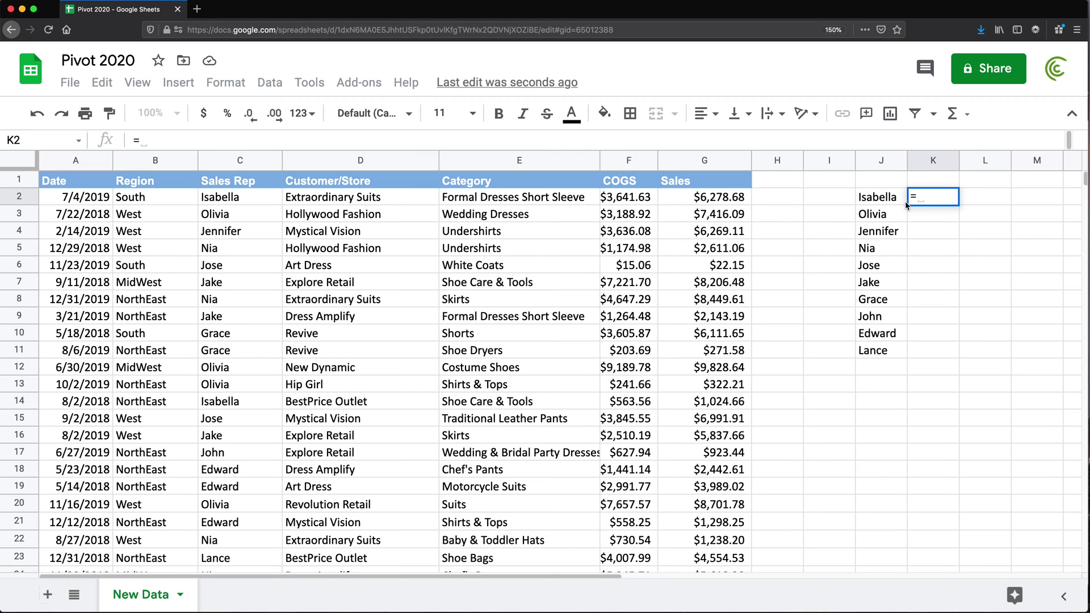
key(Escape)
click(987, 203)
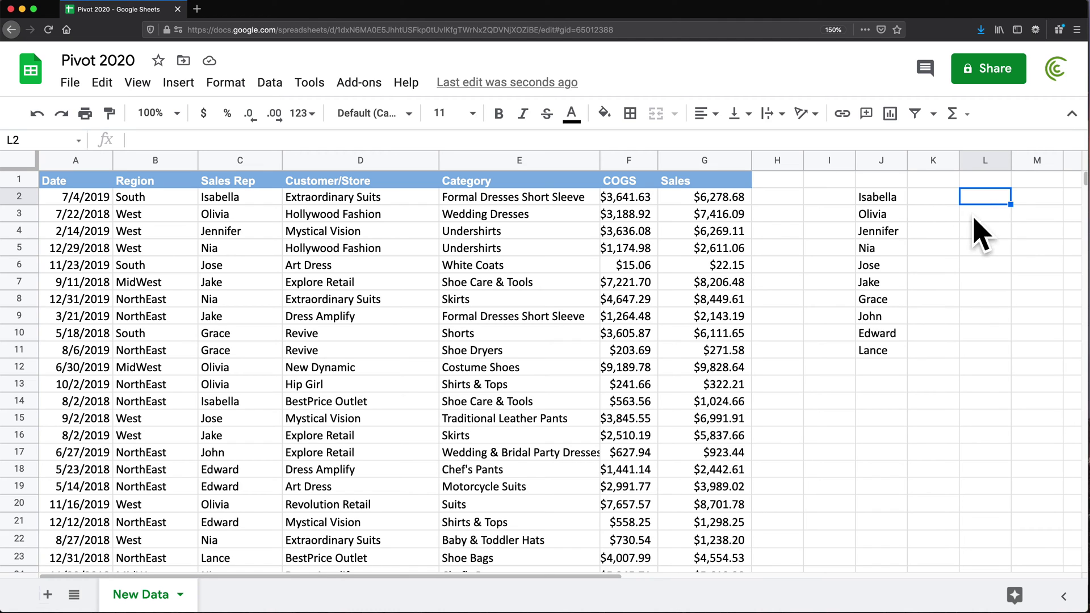
Enter =FILTER($A:$G,$C:$C=J2) in L2 to list Isabella's sales rows.
text(=FIL)
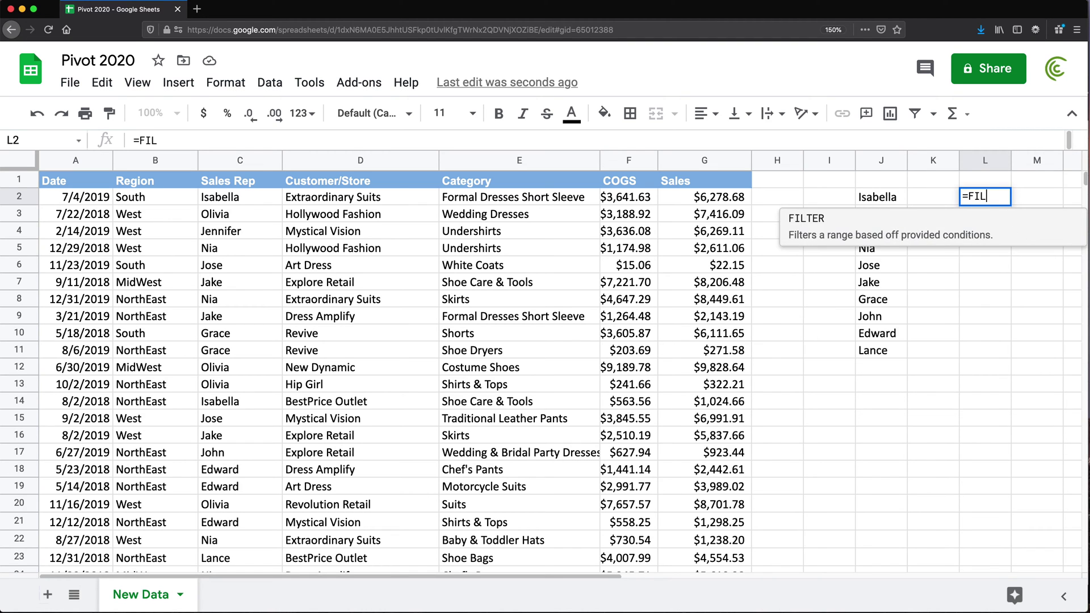
key(Tab)
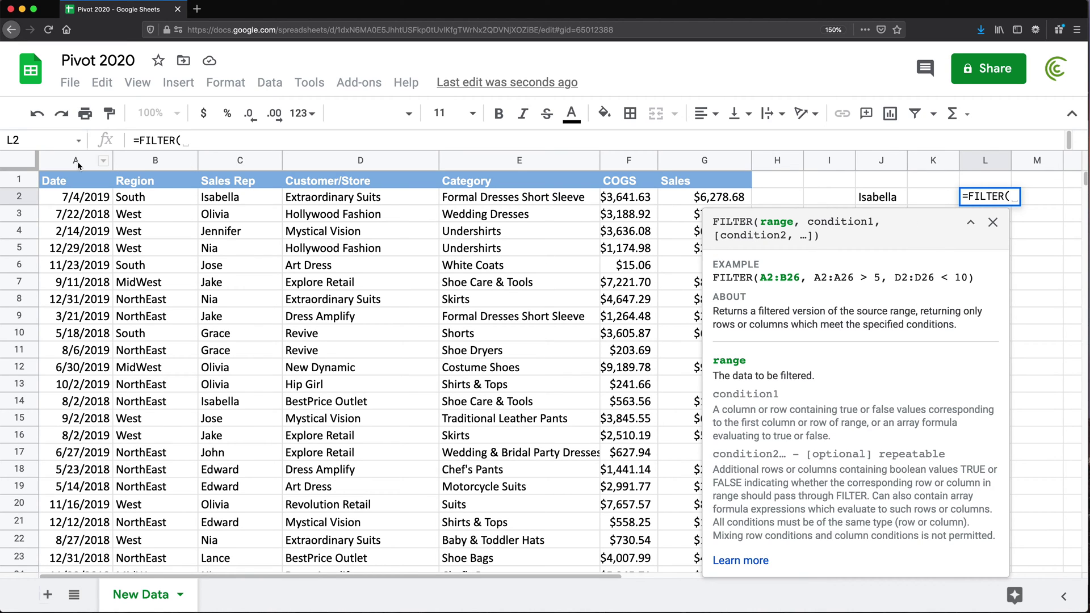
drag(76, 163, 372, 161)
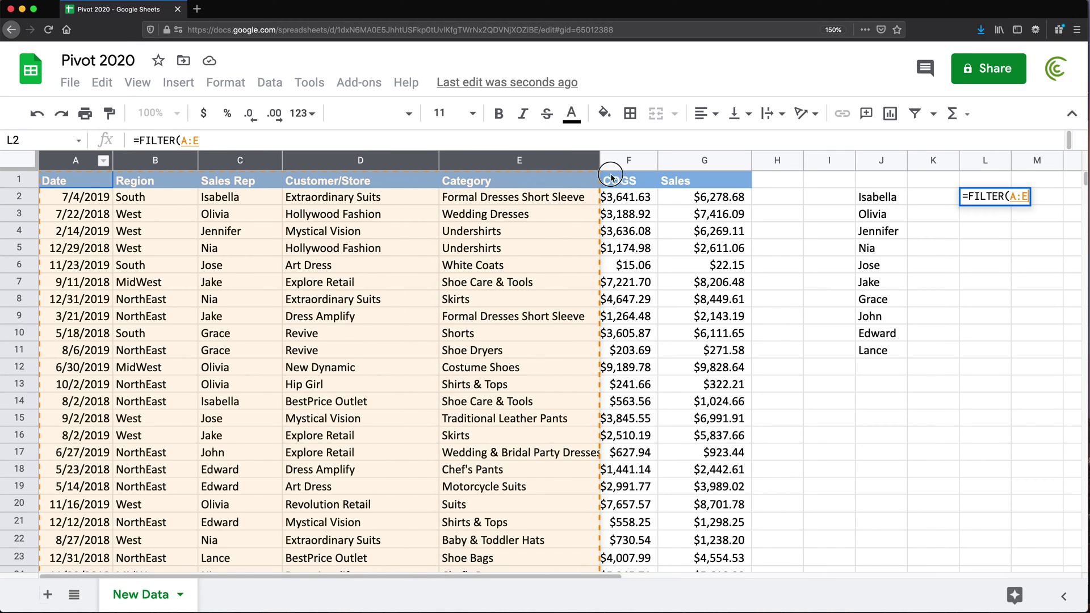
drag(611, 178, 705, 182)
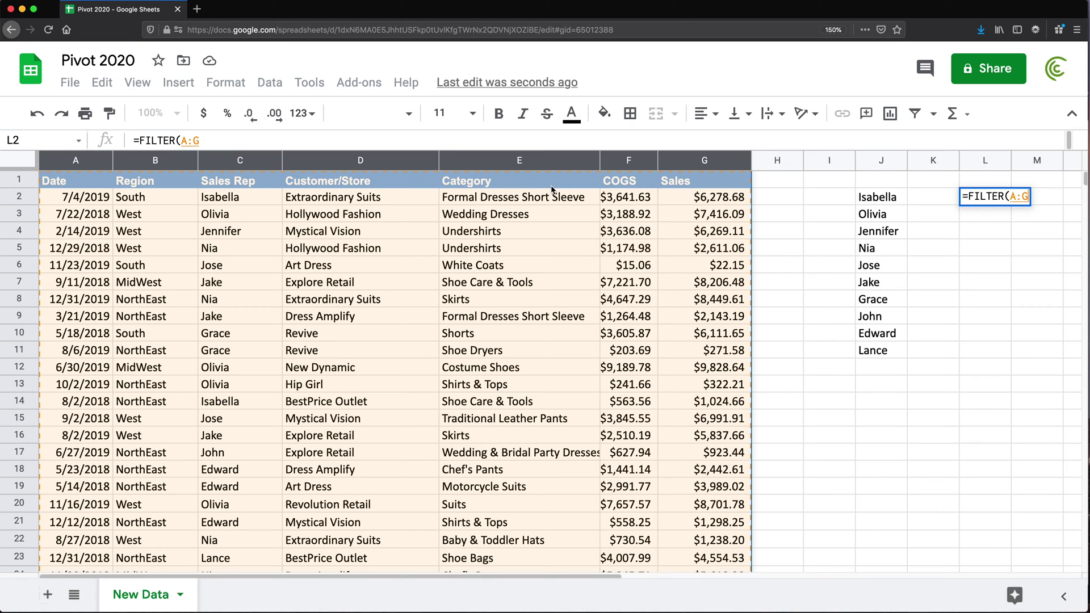
key(F4)
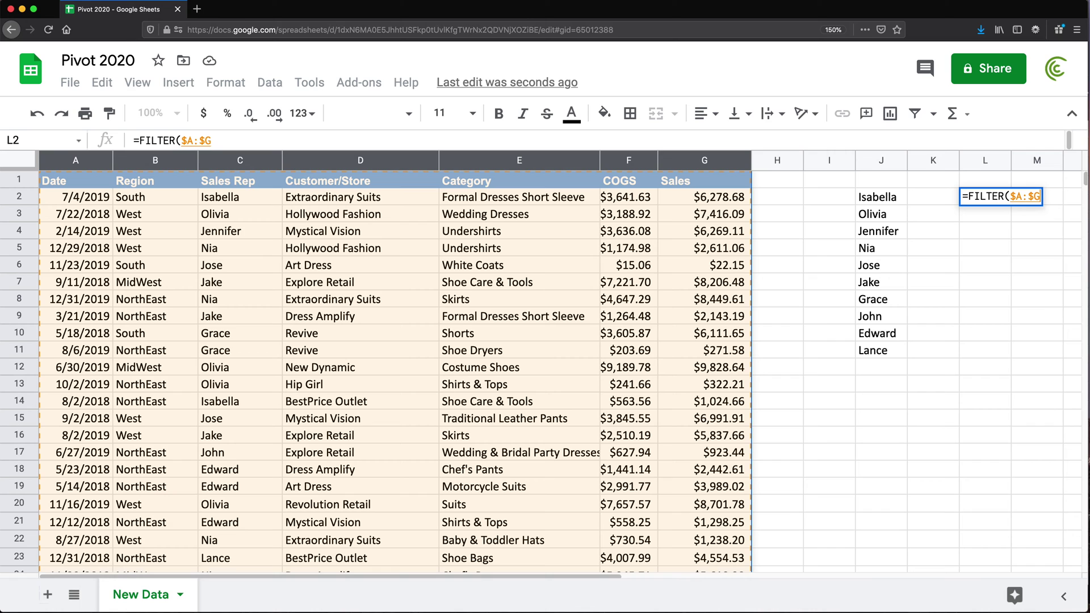
text(,)
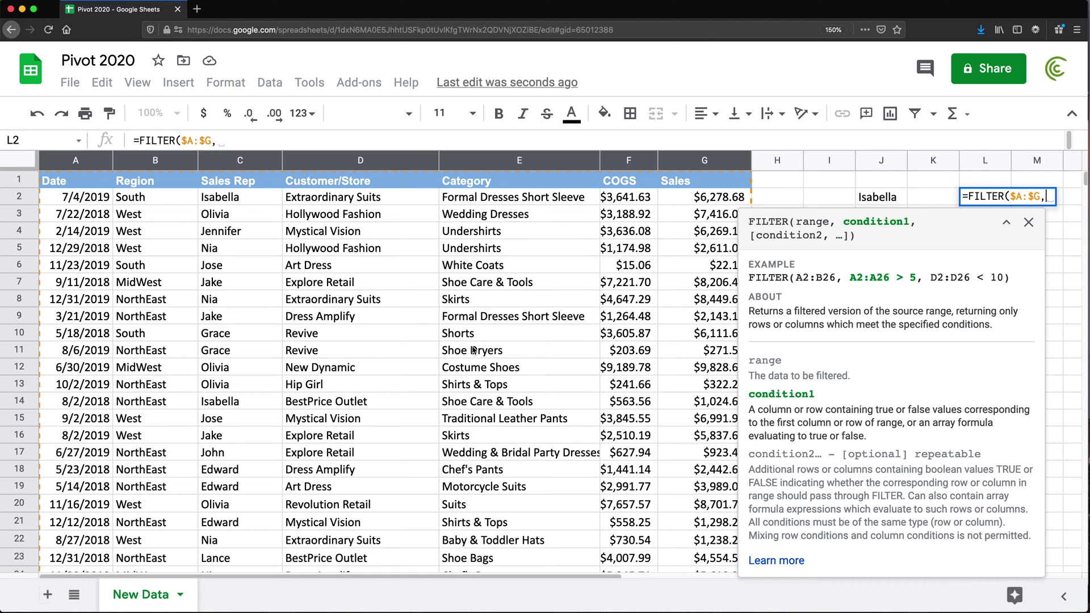
click(241, 164)
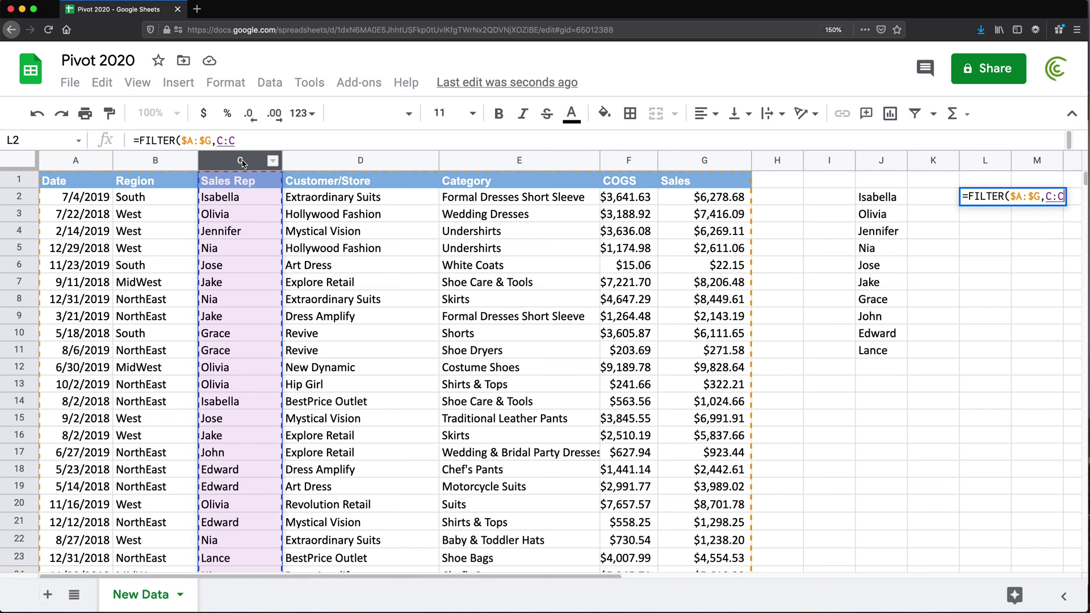
key(F4)
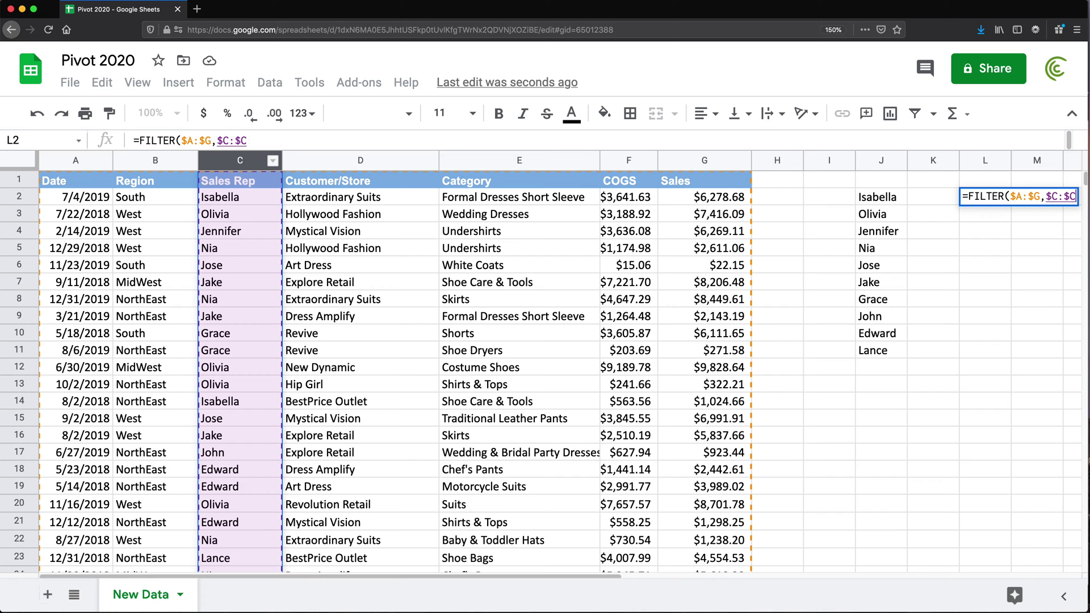
text(=)
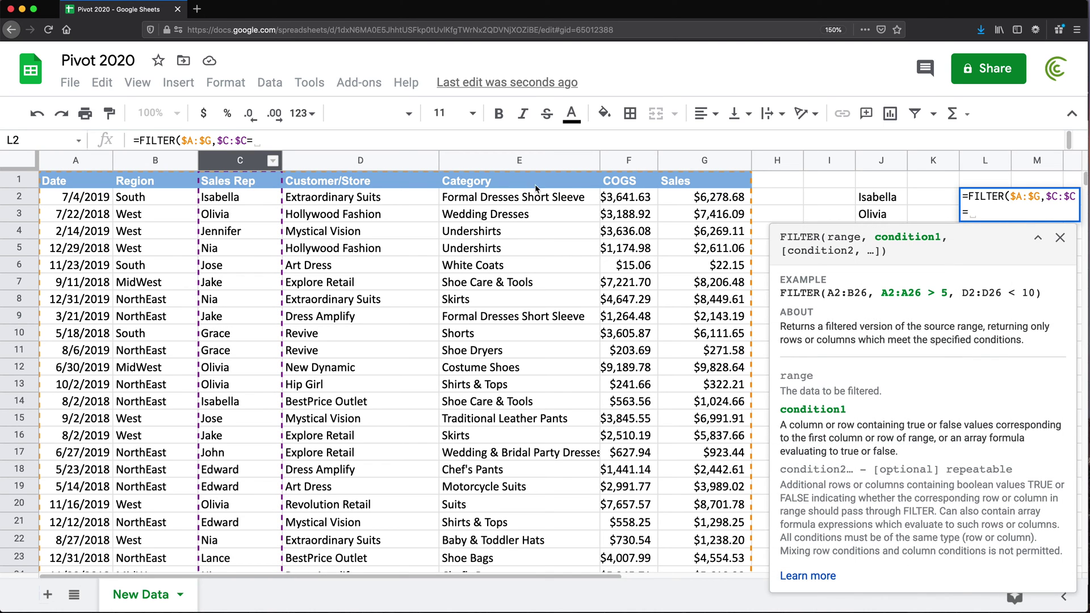
click(897, 199)
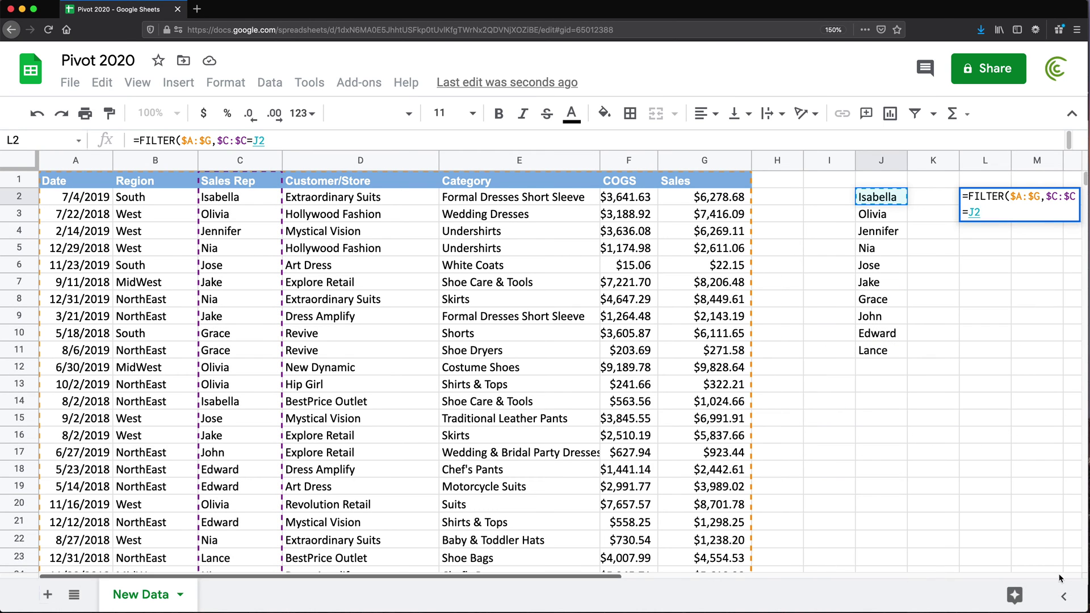
text())
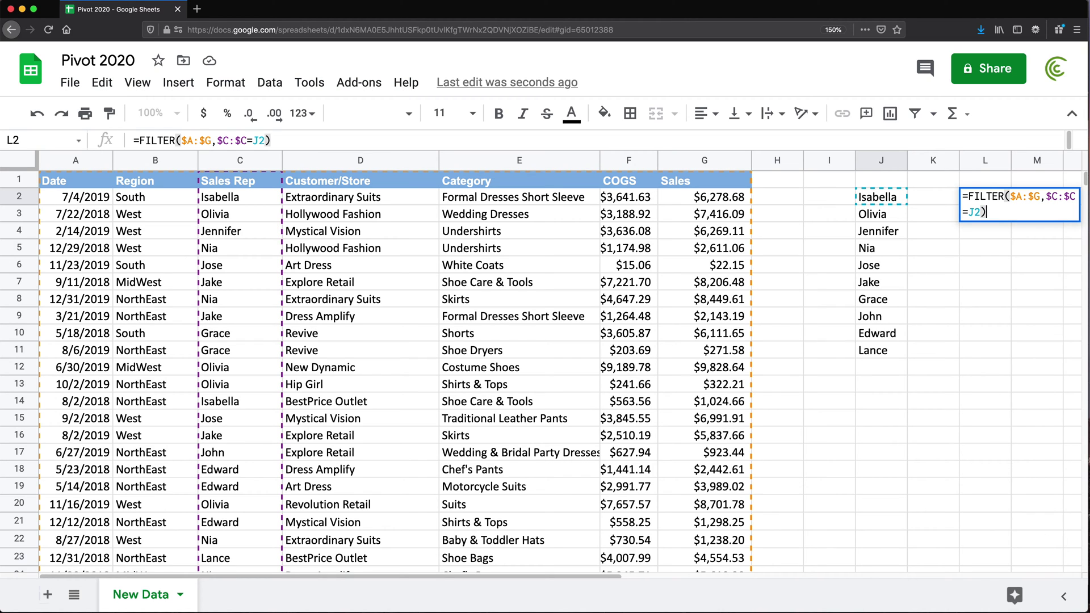
key(Return)
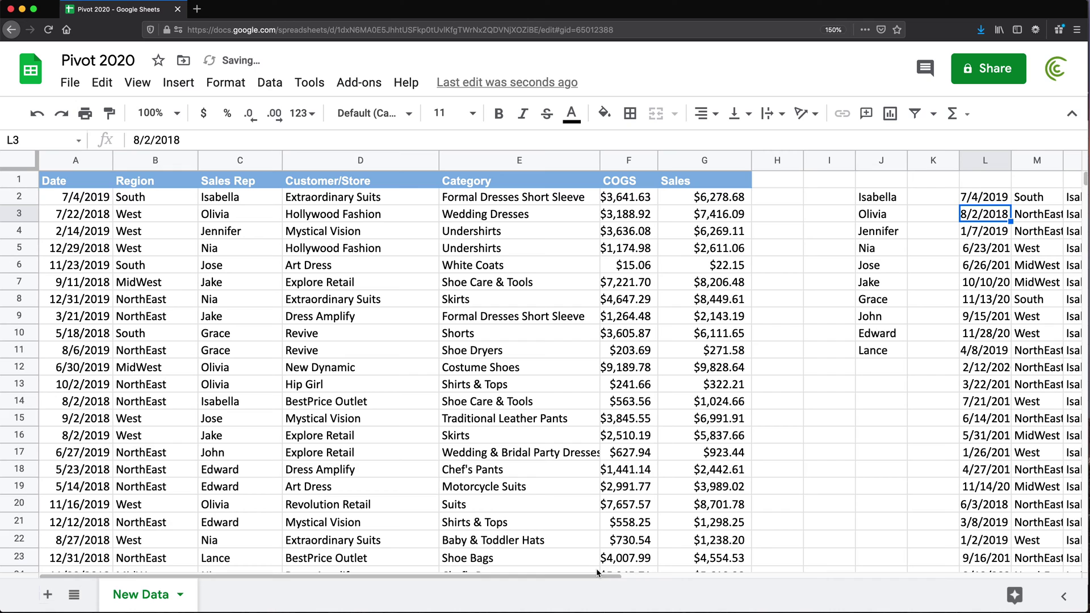
drag(596, 575, 890, 577)
drag(582, 204, 954, 299)
drag(284, 196, 1, 306)
drag(386, 574, 702, 564)
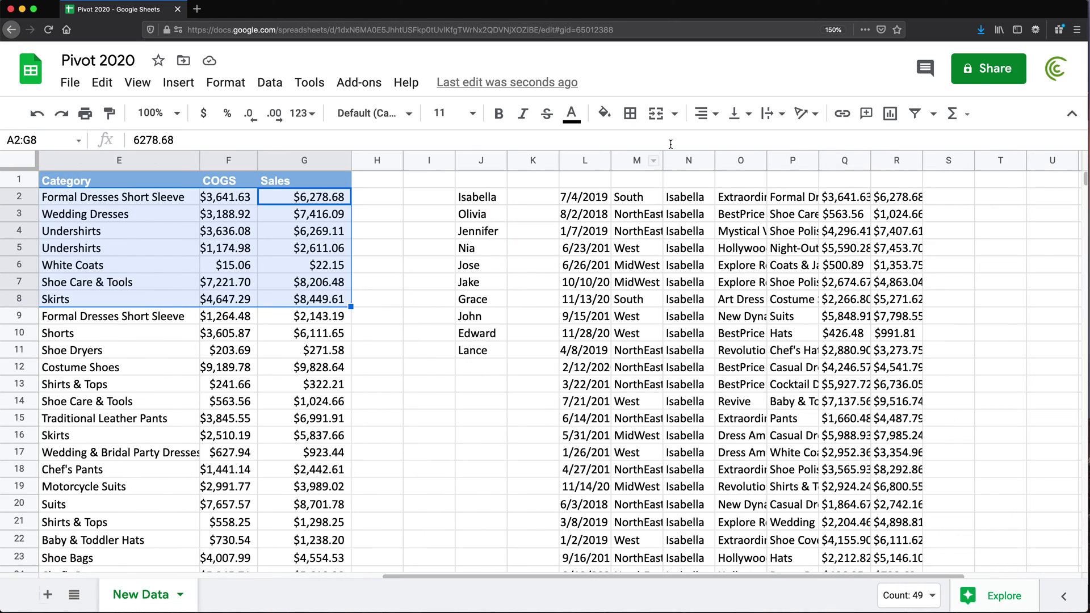
drag(687, 202, 686, 420)
click(888, 198)
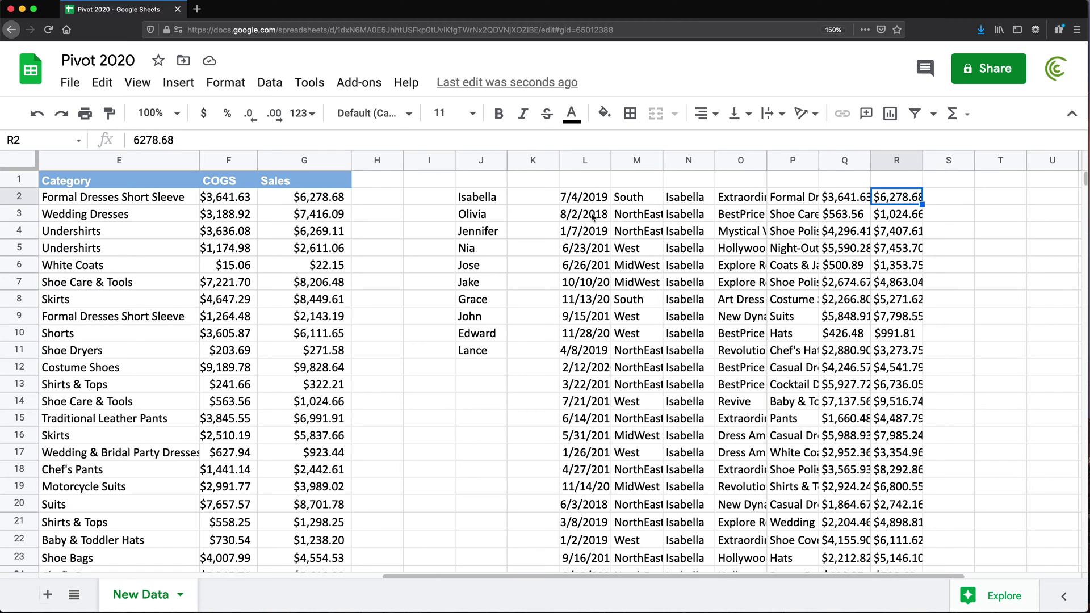
click(689, 231)
drag(584, 197, 897, 403)
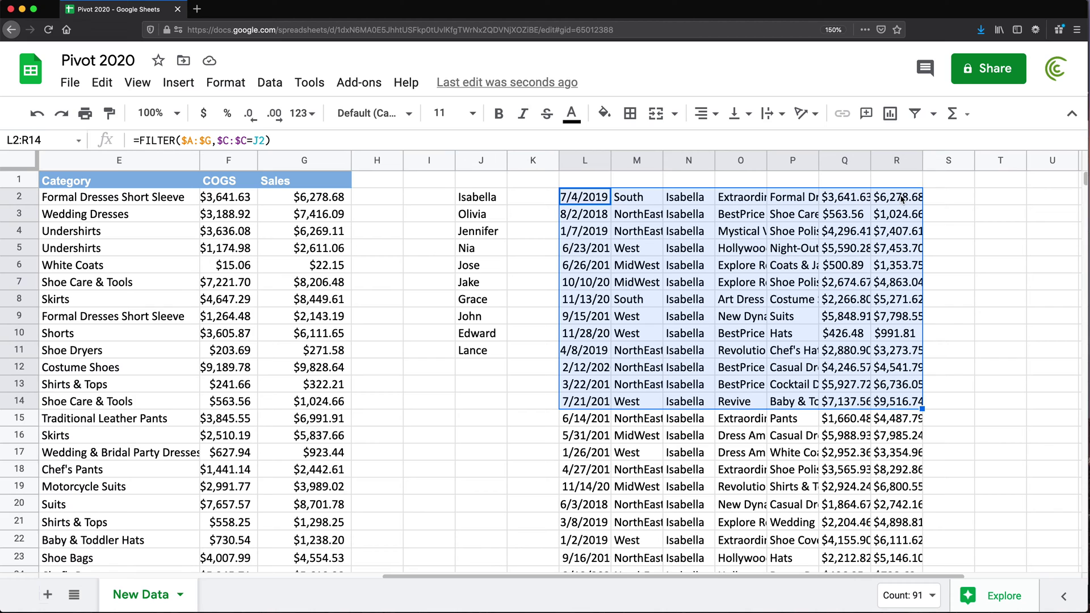
drag(899, 197, 896, 420)
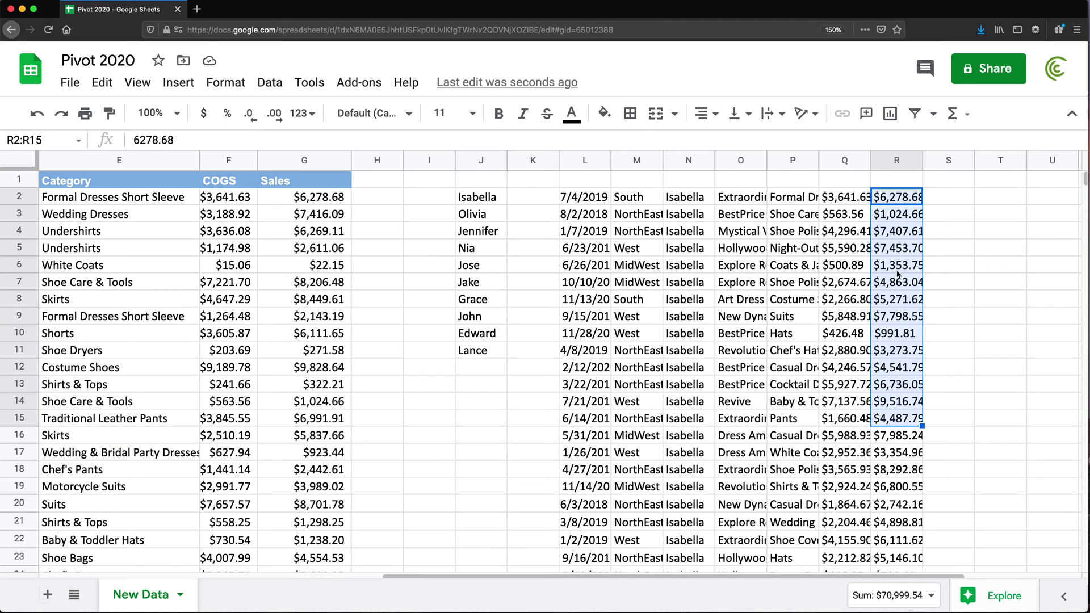
click(574, 200)
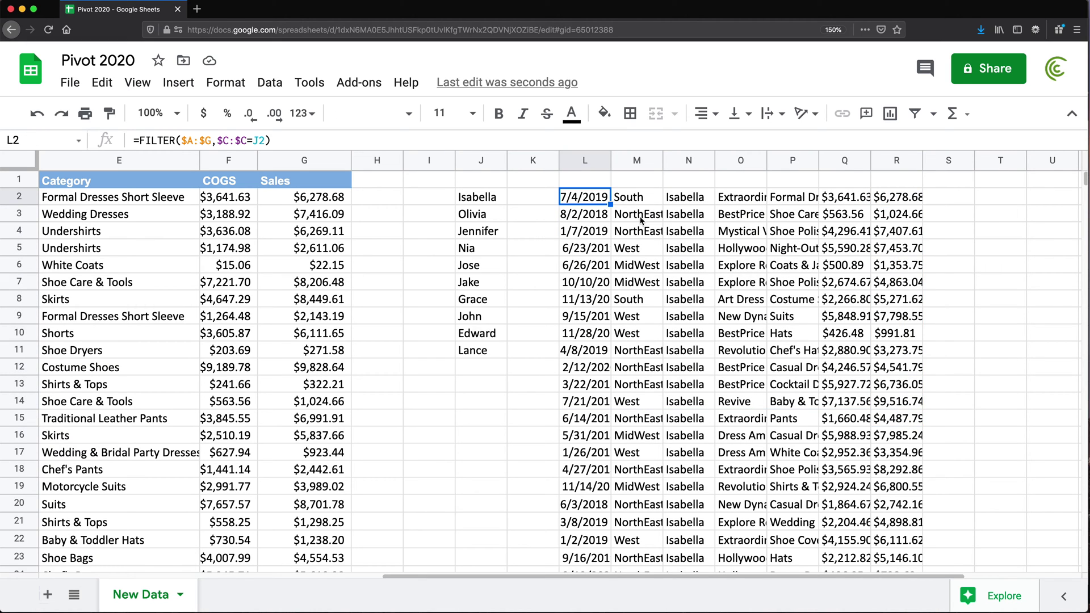
Change L2 to =SORT(FILTER($A:$G,$C:$C=J2),7,TRUE), sorting by column 7 ascending.
double_click(570, 202)
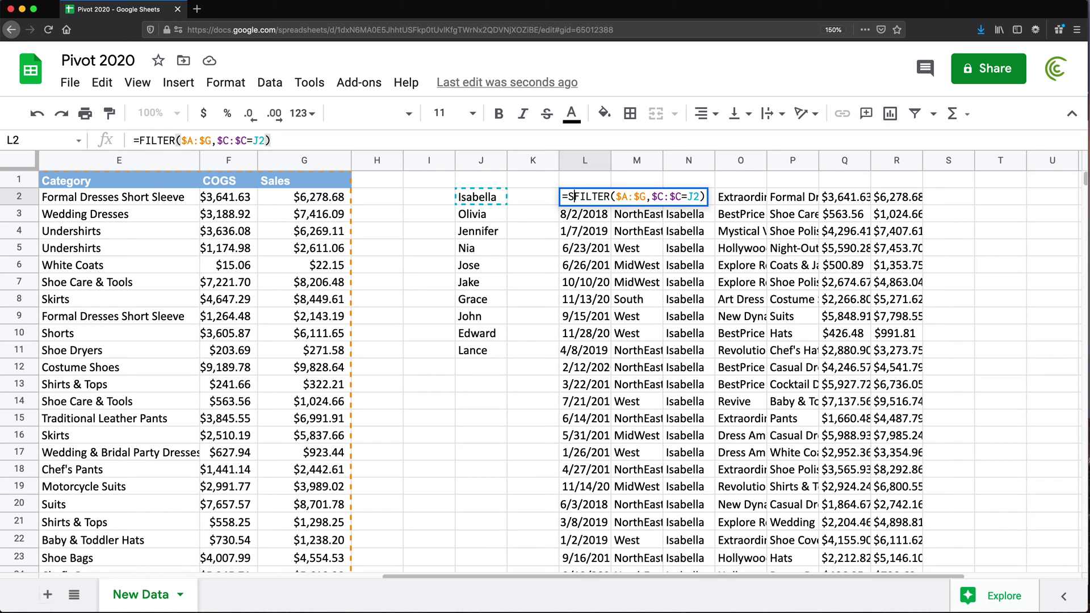
text(SORT()
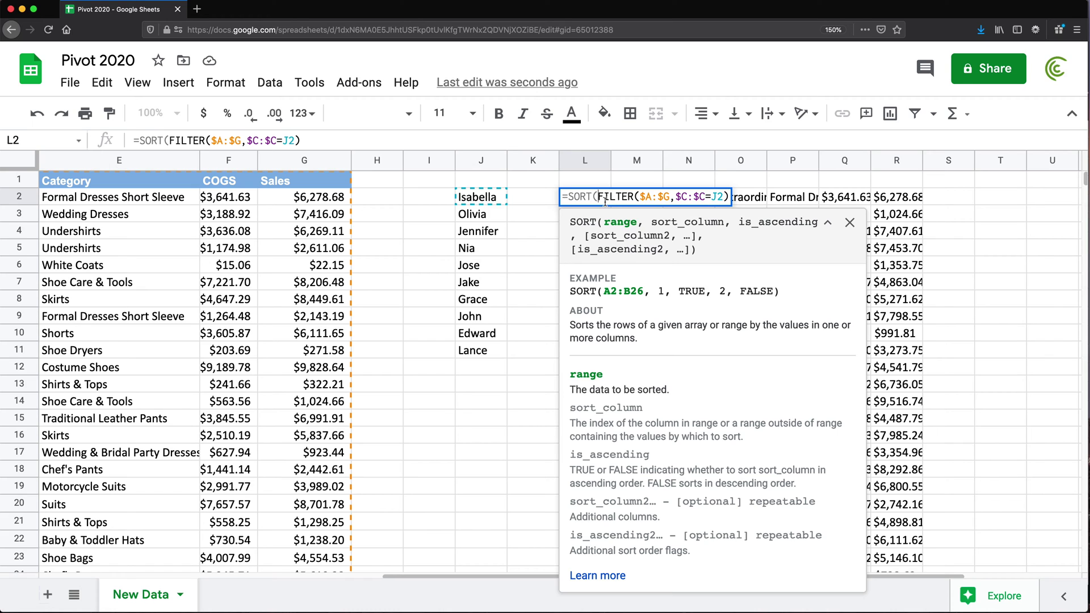
drag(598, 197, 732, 200)
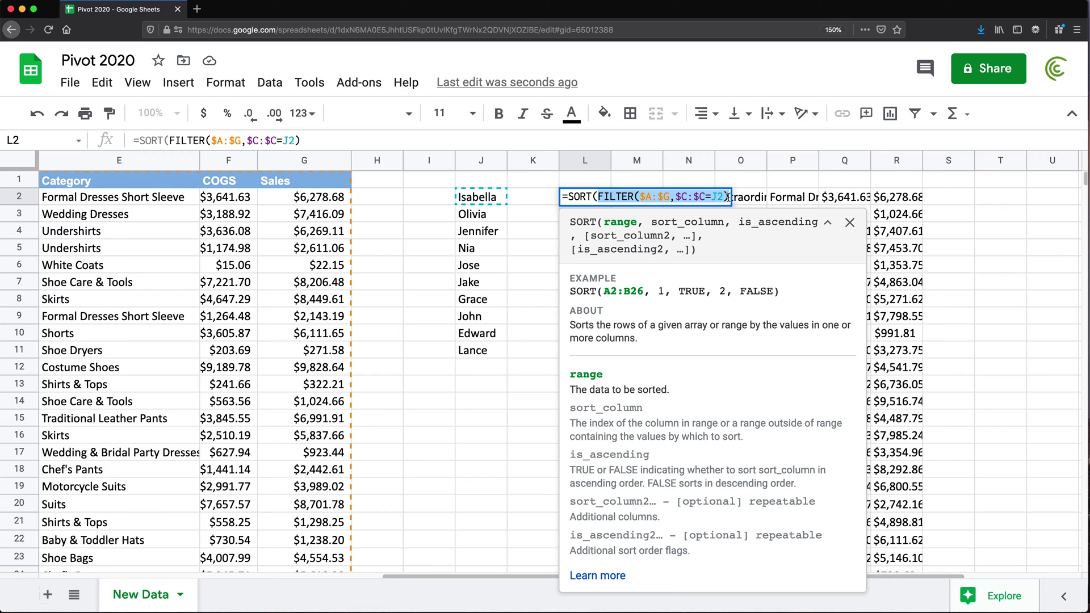
click(729, 197)
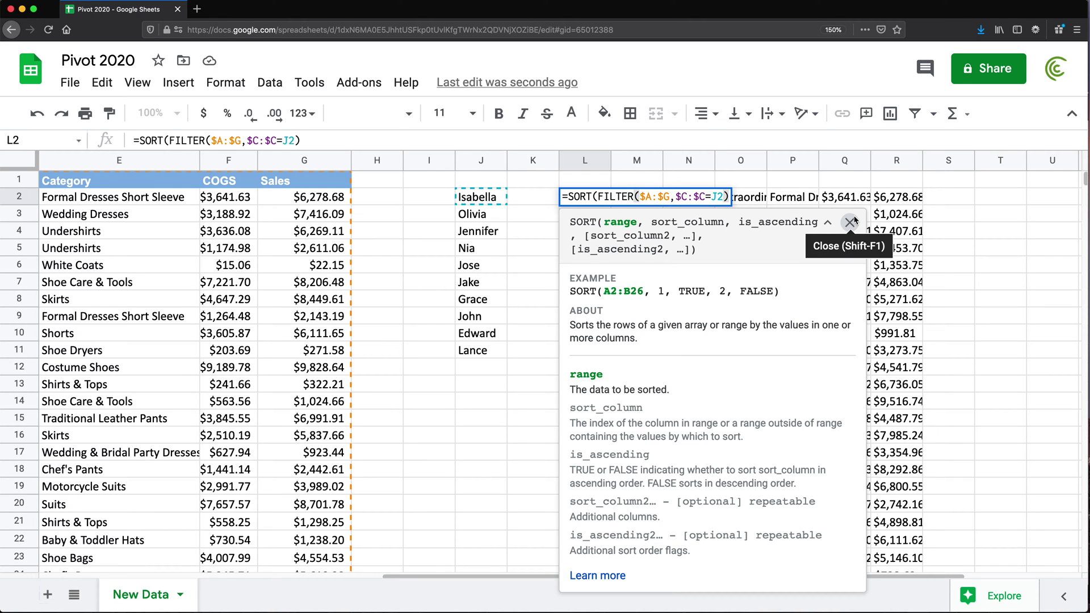
text(,)
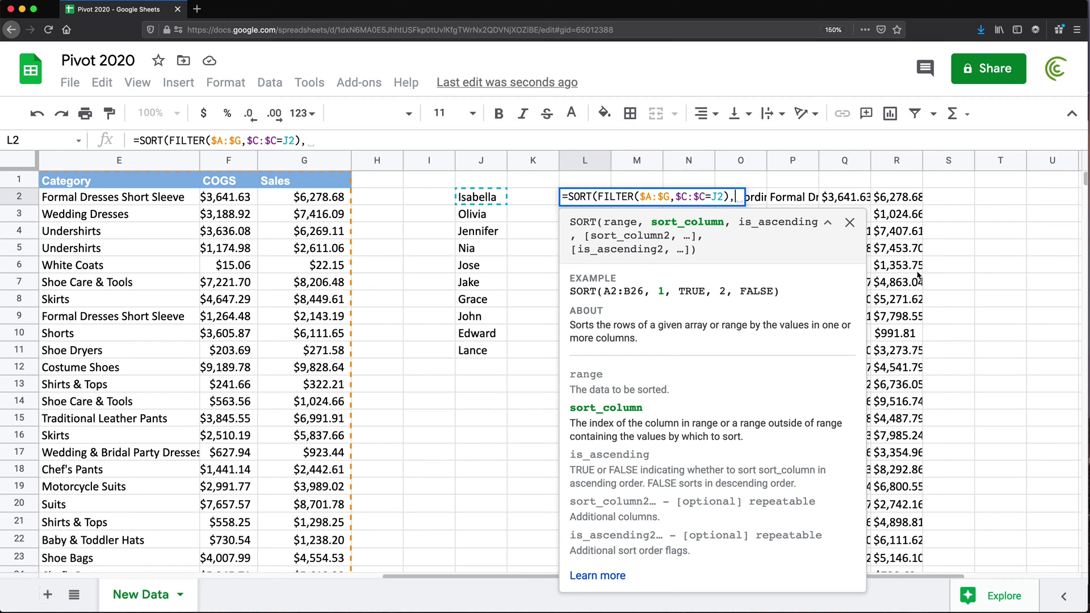
text(7)
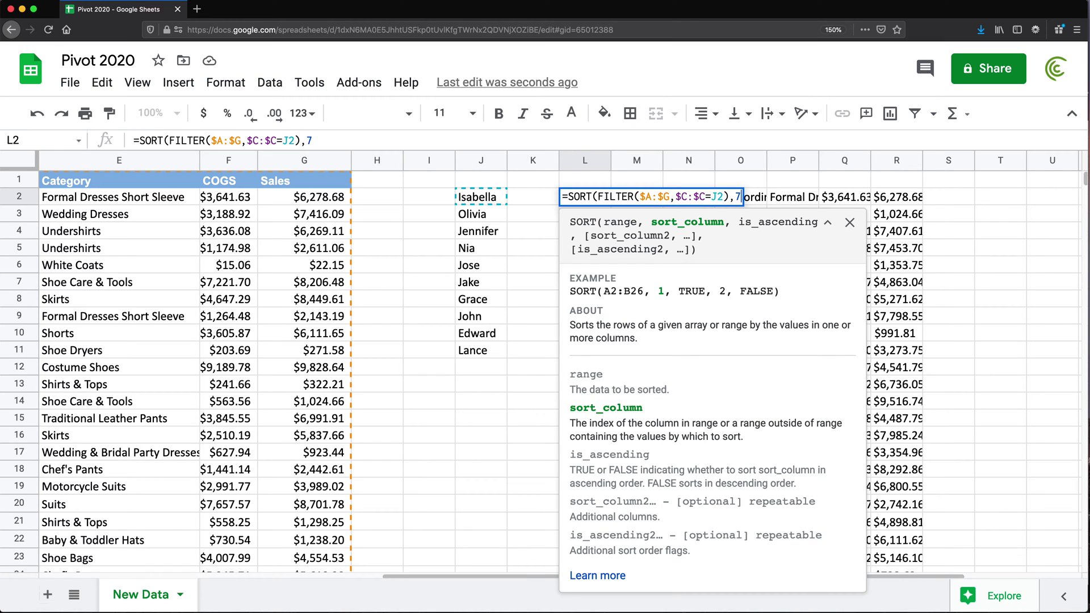
text(,)
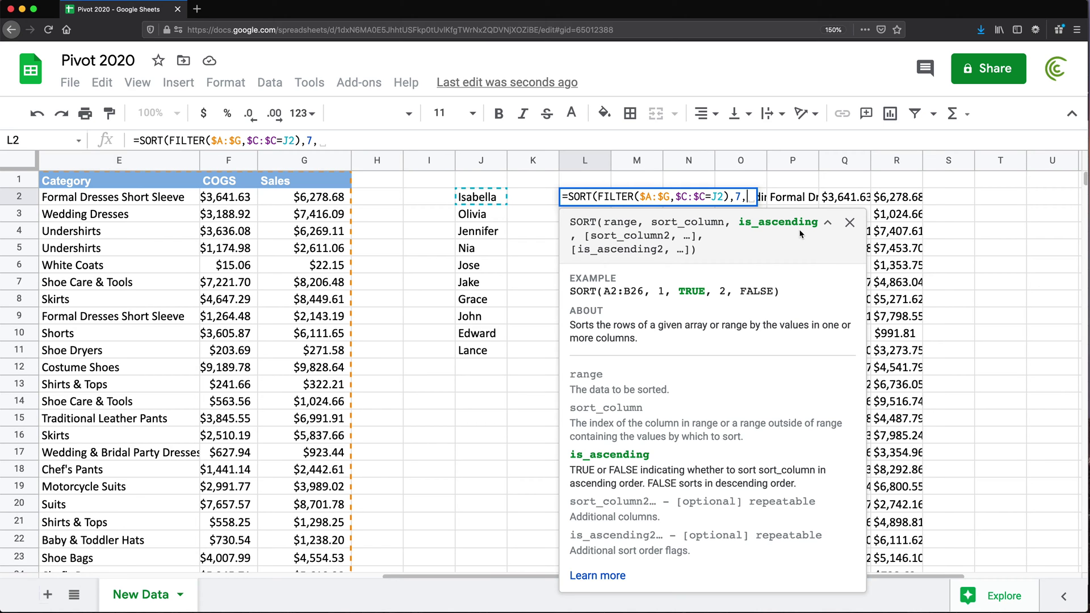
text(TRUE))
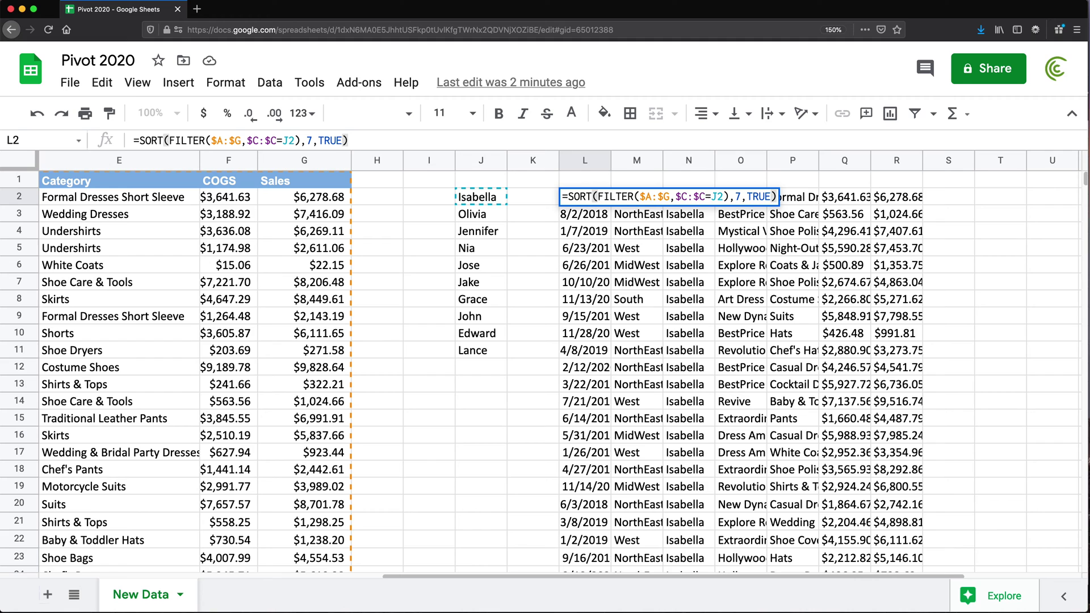
key(Return)
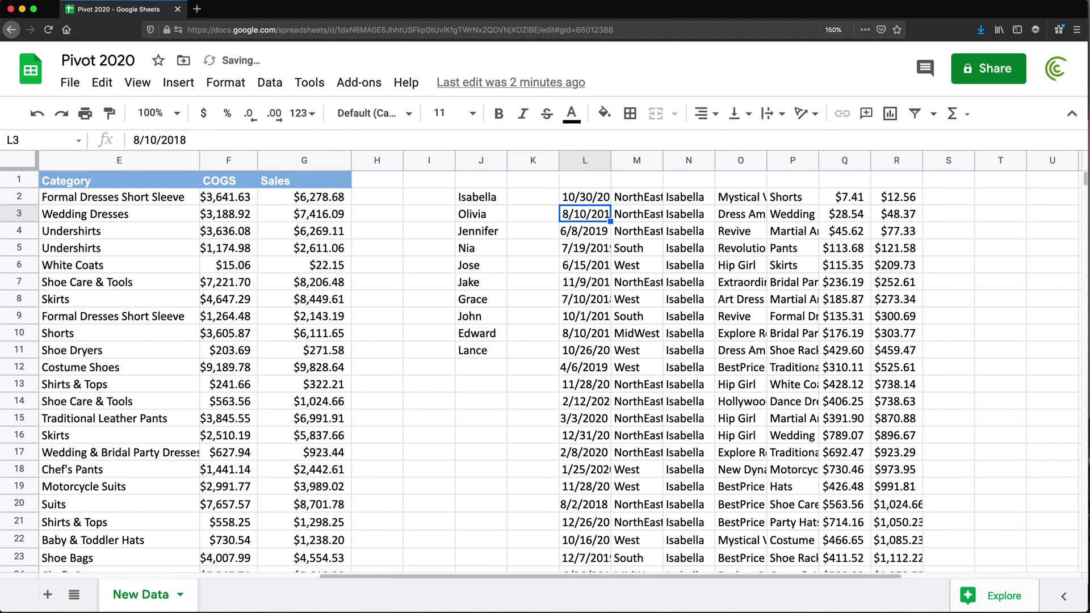
Change L2's sort order argument from TRUE to FALSE for descending sales.
drag(888, 198, 894, 489)
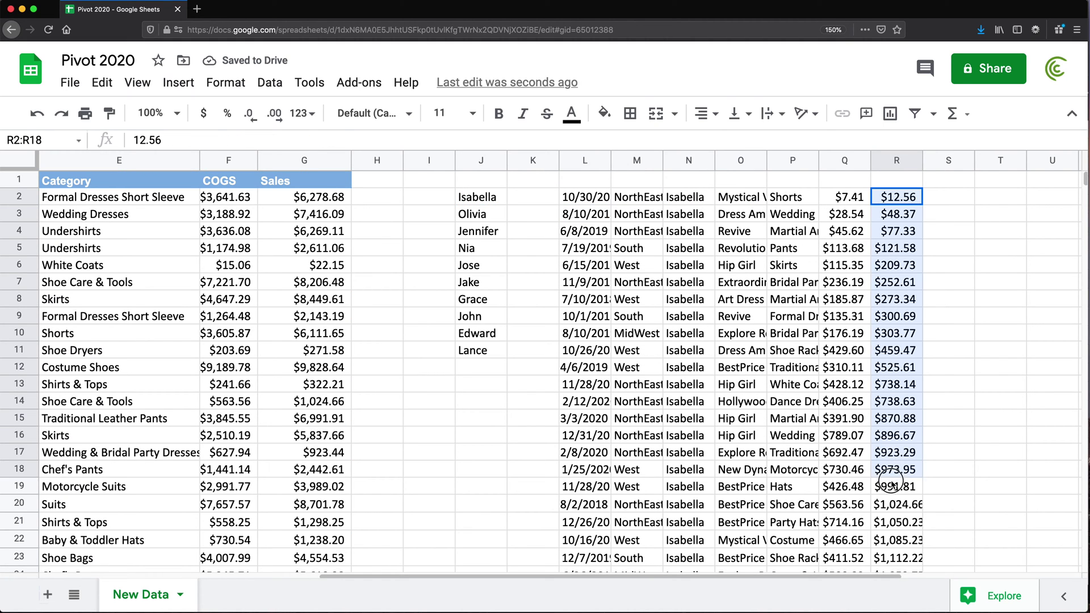
click(900, 202)
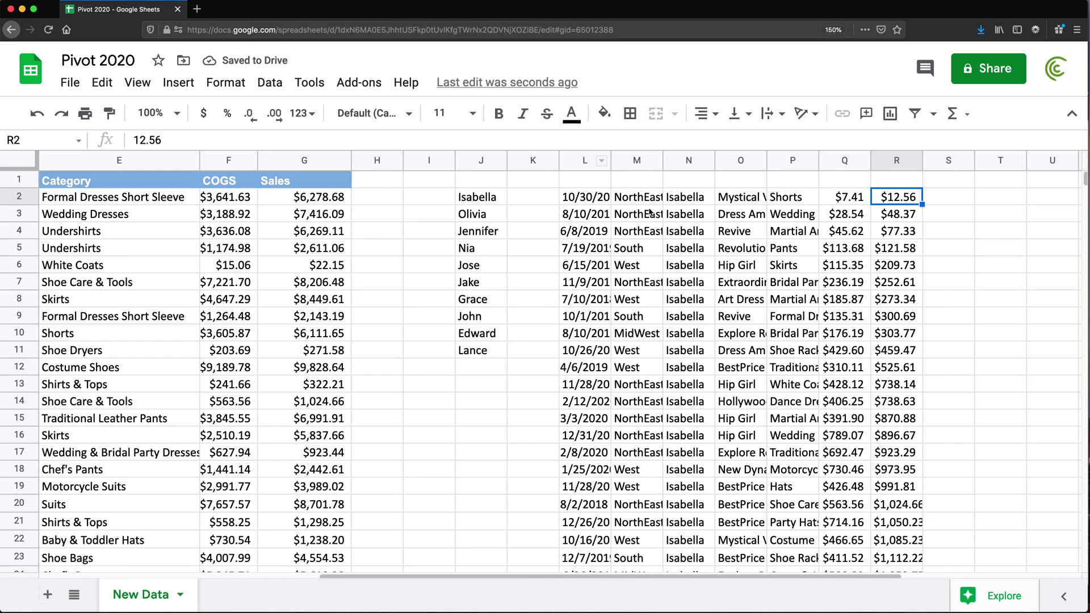
double_click(584, 193)
double_click(761, 197)
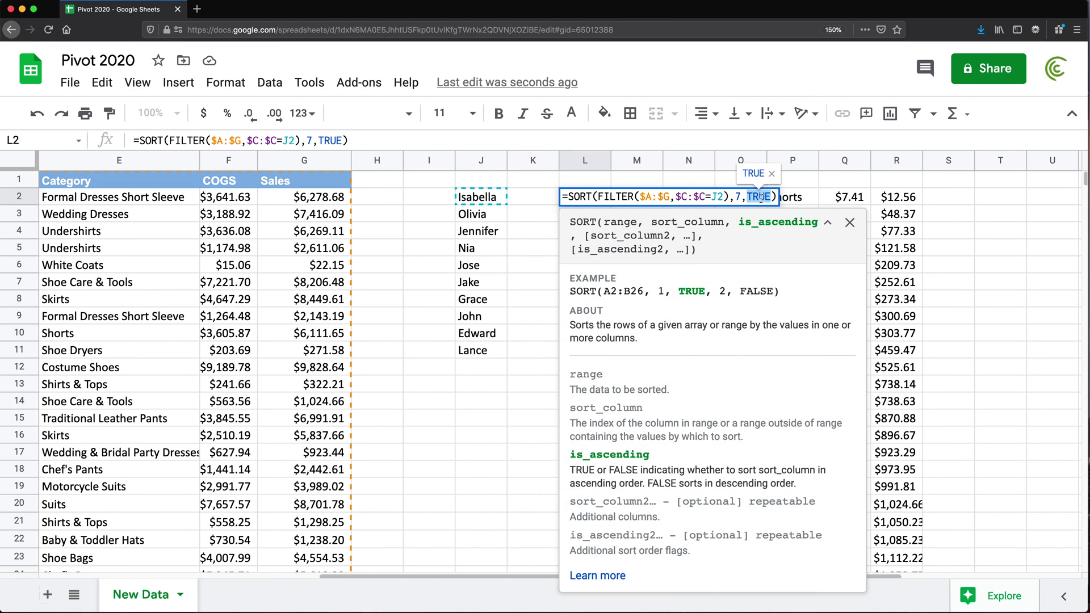
text(FALSE)
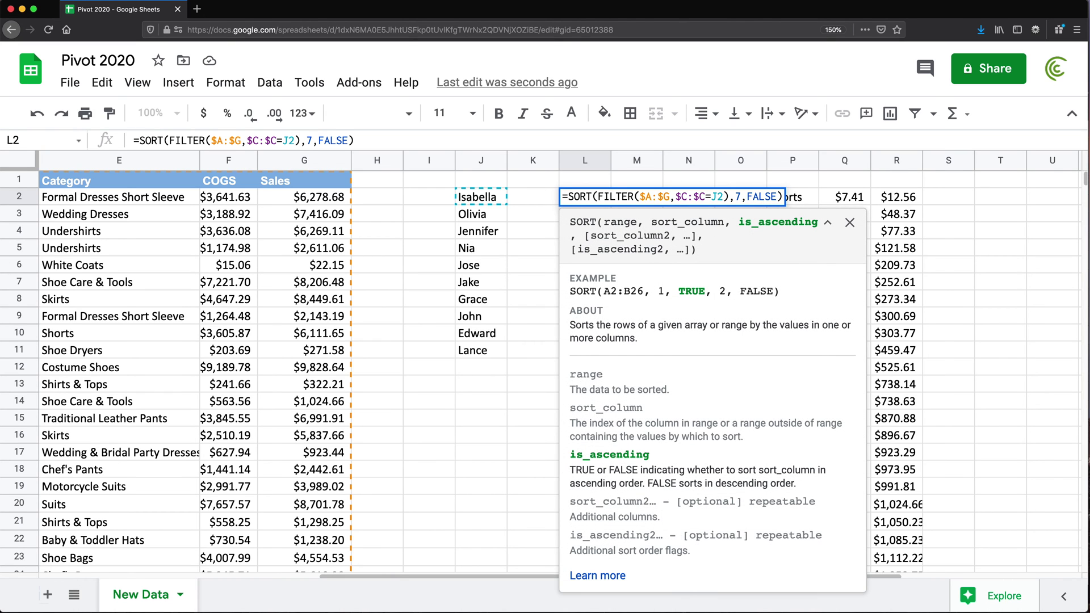
key(Return)
Verify the top sales amounts now descend and review L2's formula unchanged.
drag(897, 196, 907, 386)
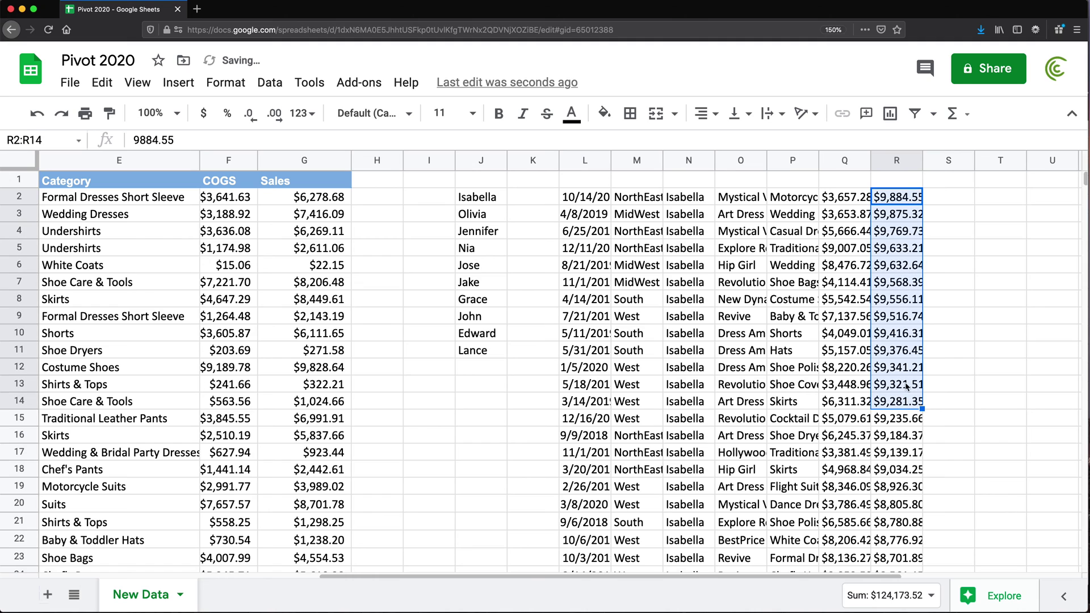
click(590, 199)
double_click(590, 199)
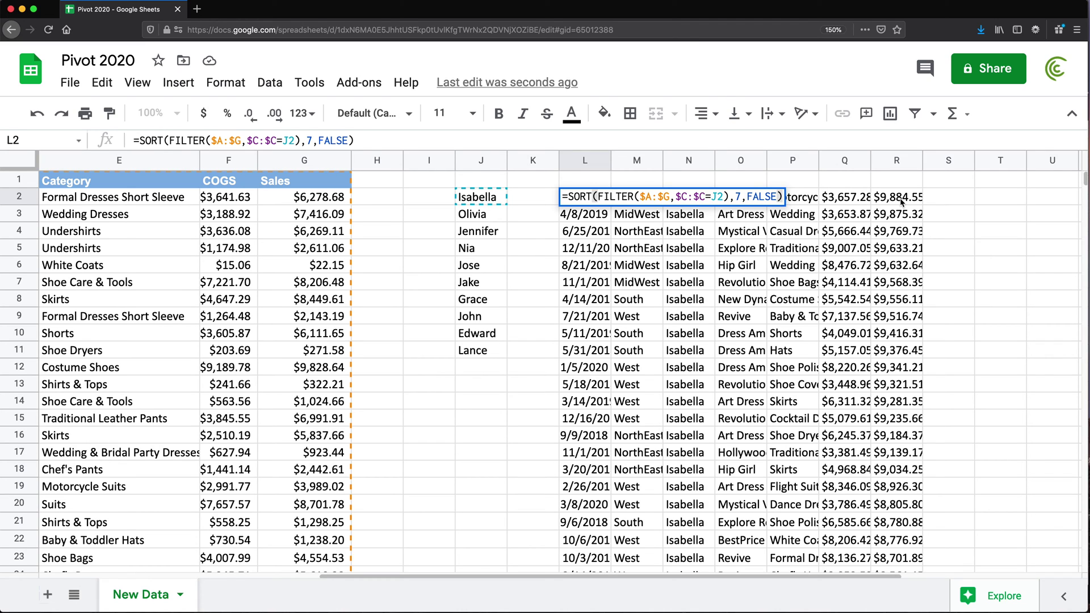
key(Return)
Widen column L so full dates show, and check L3's date.
click(581, 202)
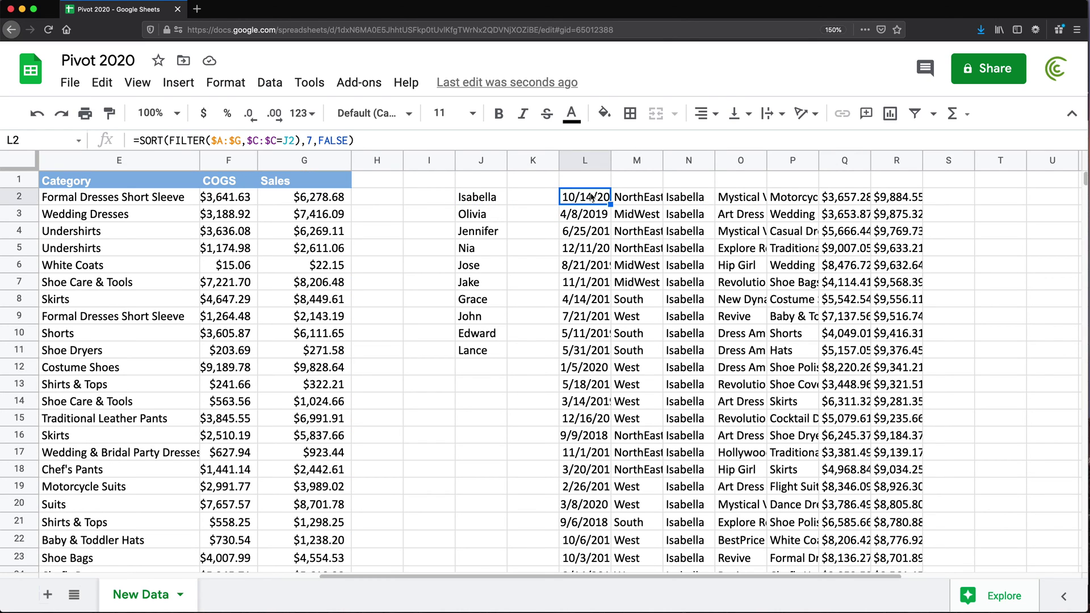
drag(609, 156, 636, 158)
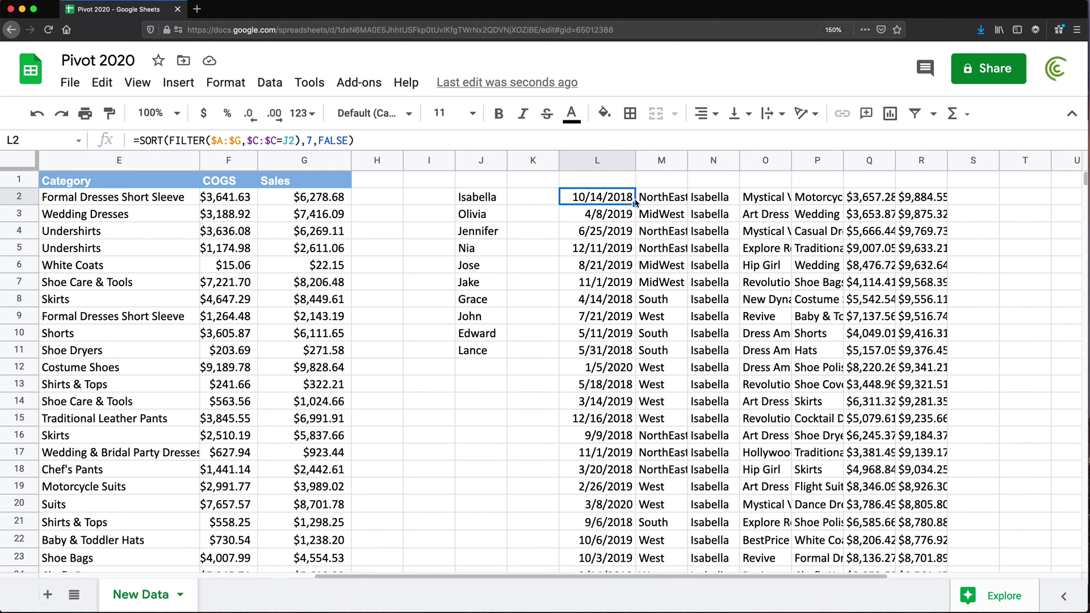
click(609, 218)
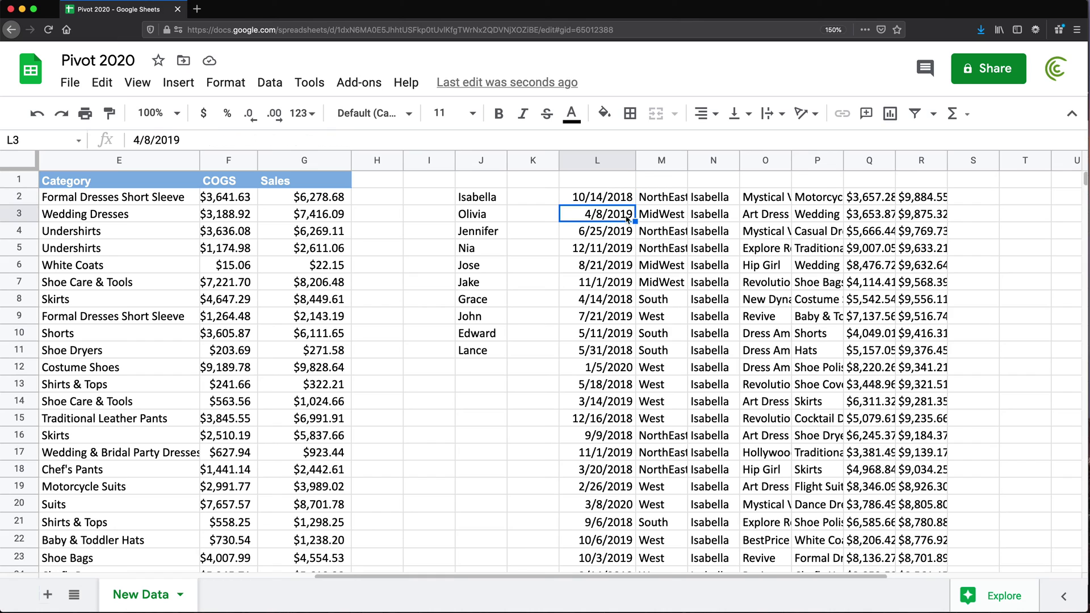
double_click(590, 197)
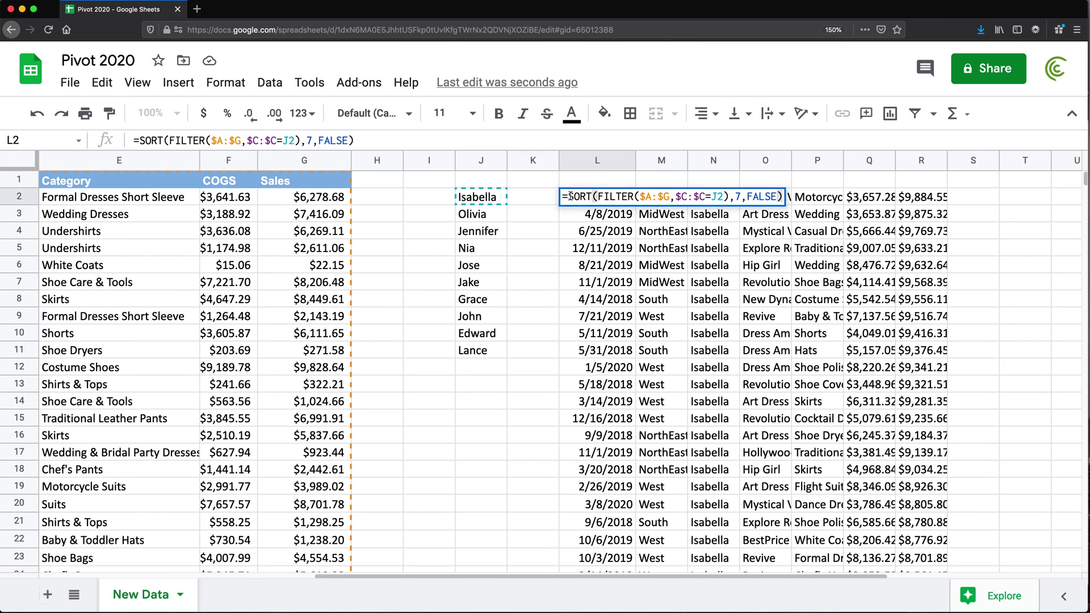
key(Escape)
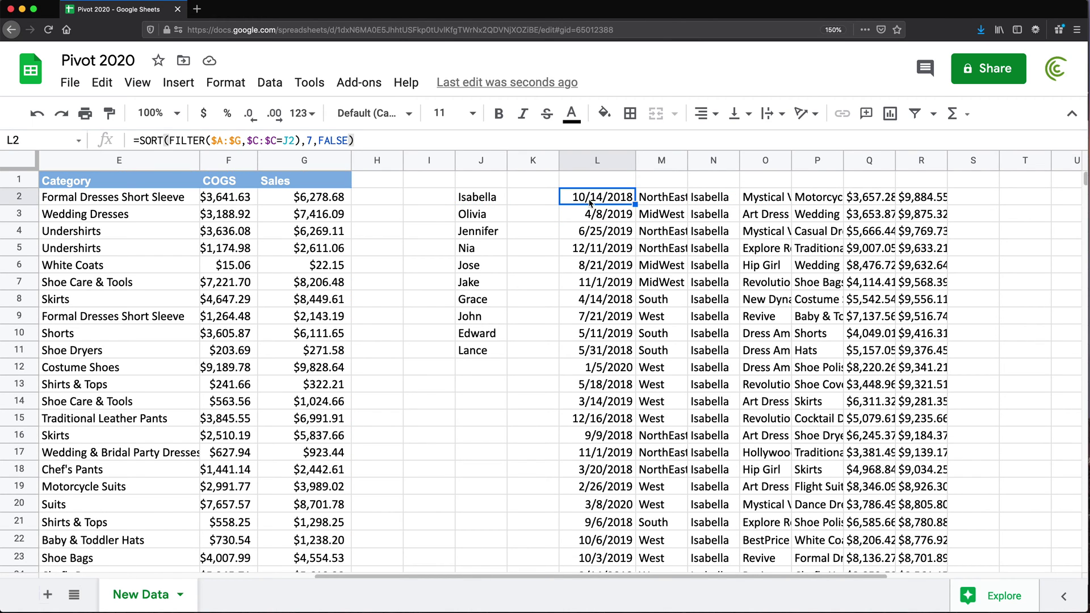
Select the sorted result block to review Isabella's first ten rows.
click(621, 197)
drag(621, 196, 931, 400)
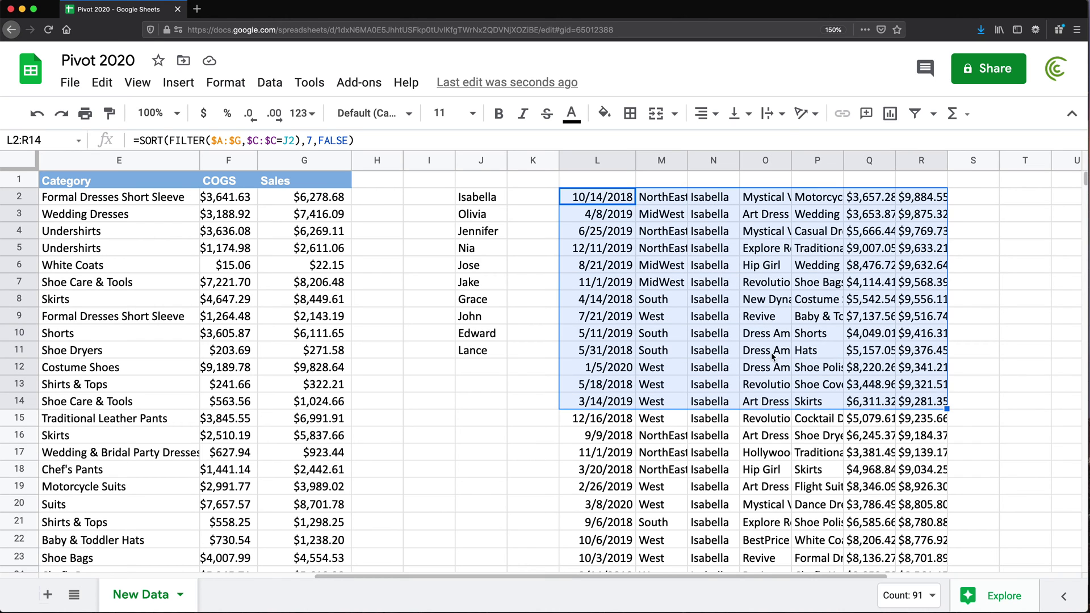
click(591, 199)
key(shift+Down)
key(shift+Down)
key(shift+Down)
key(shift+Down)
key(shift+Down)
key(shift+Down)
key(shift+Down)
key(shift+Down)
key(shift+Down)
key(shift+Down)
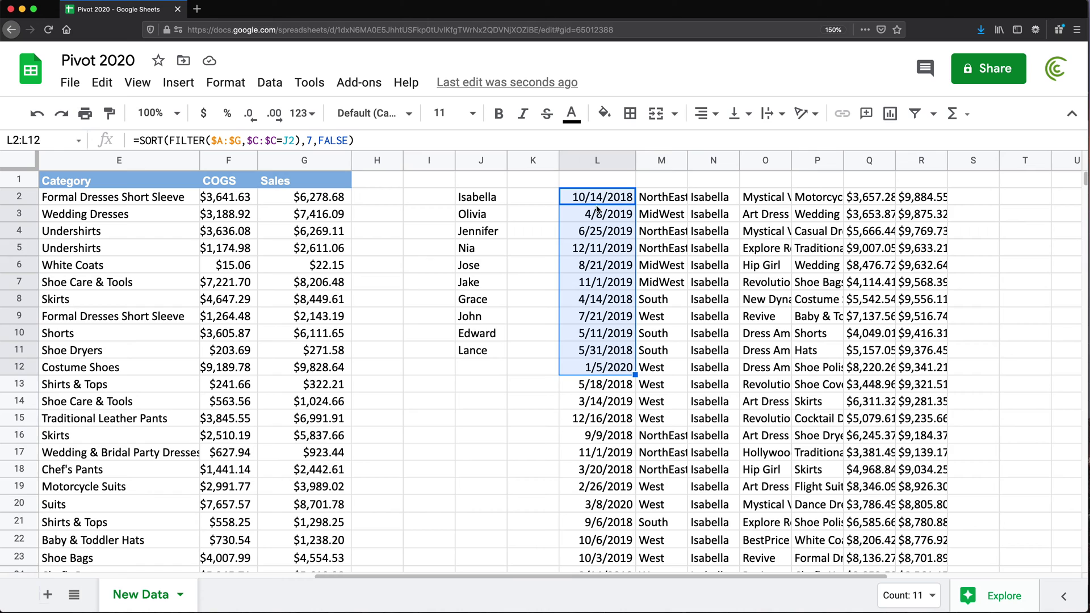
click(594, 199)
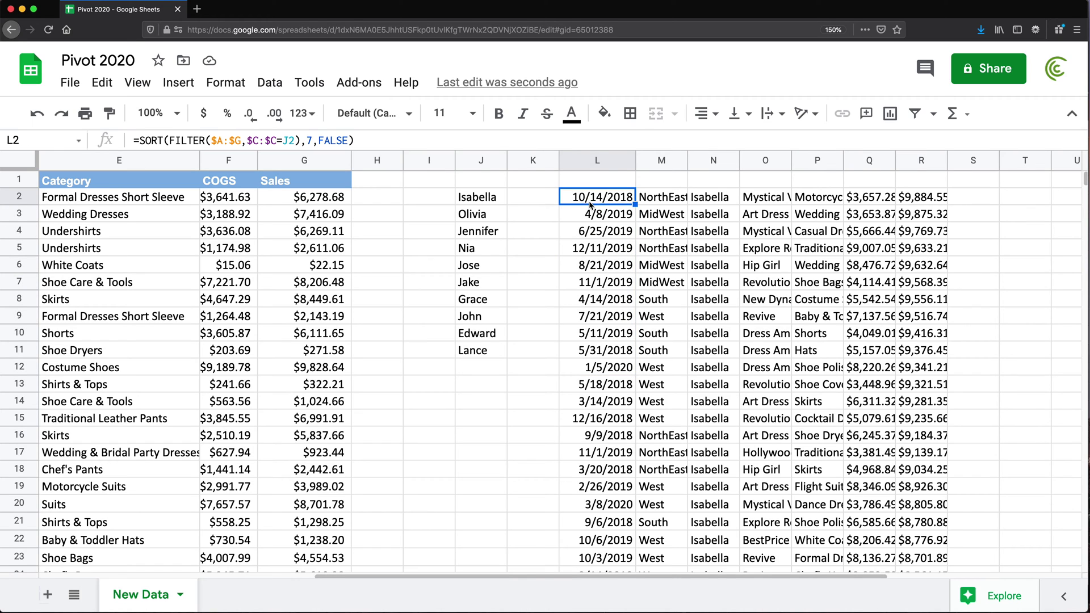
click(599, 222)
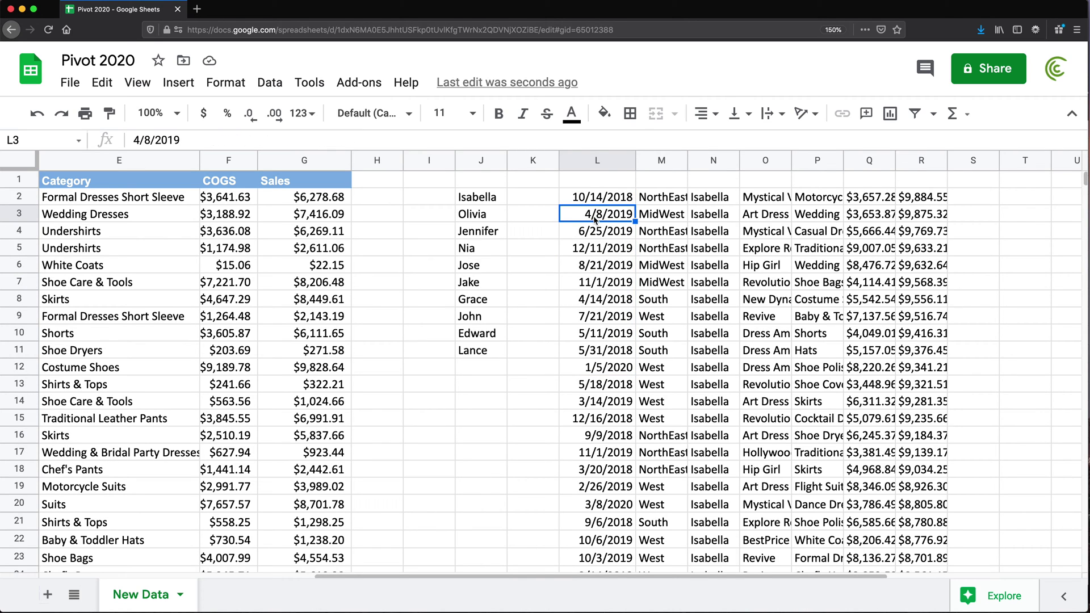
drag(607, 193, 908, 349)
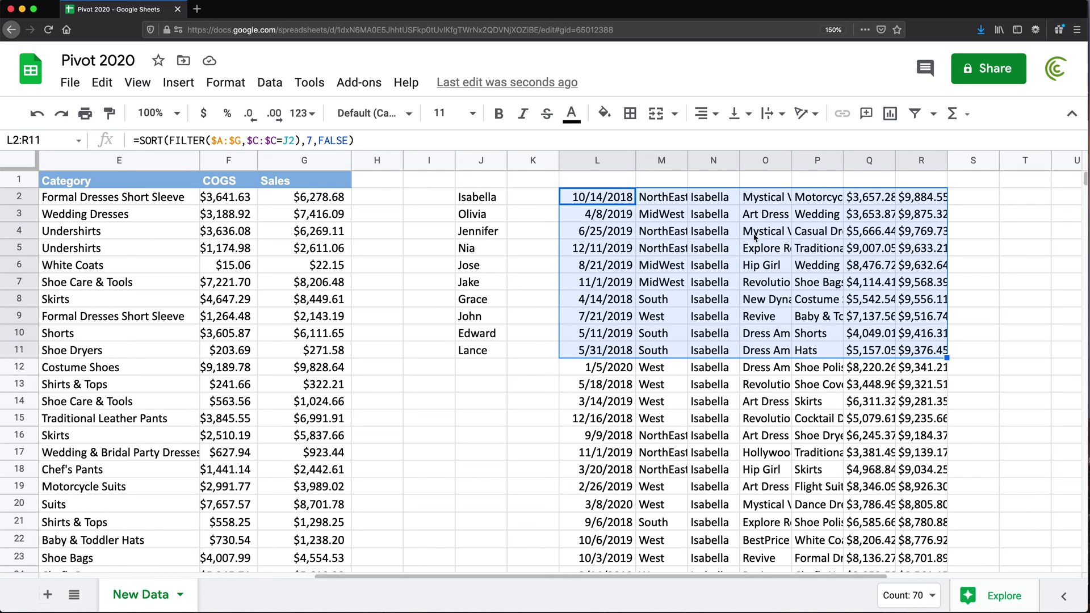
Check the dates and categories of the top two results, $9,884.55 and $9,875.32.
click(764, 219)
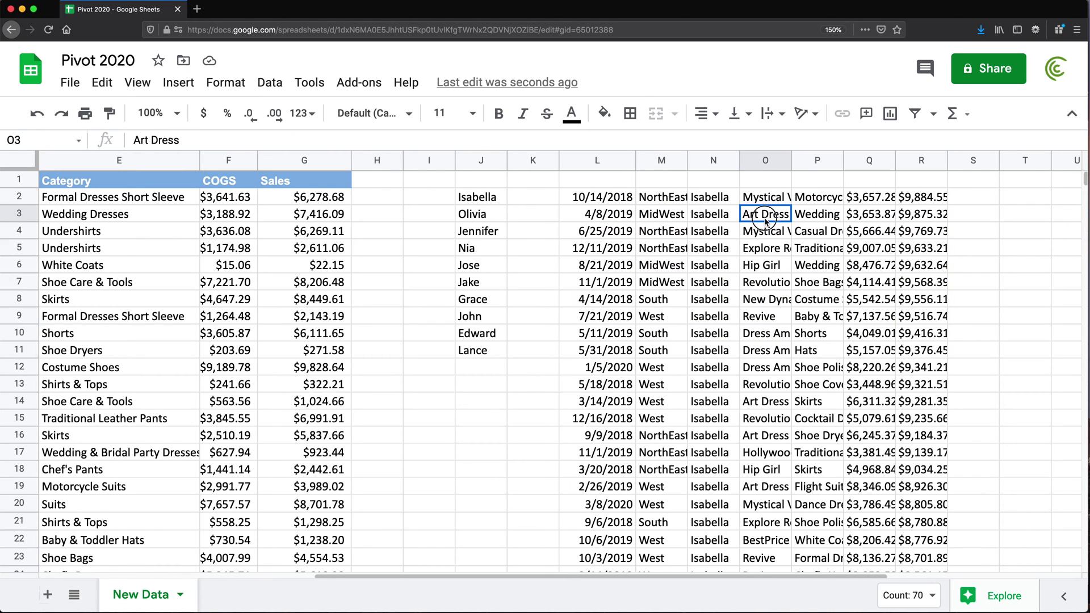
click(608, 197)
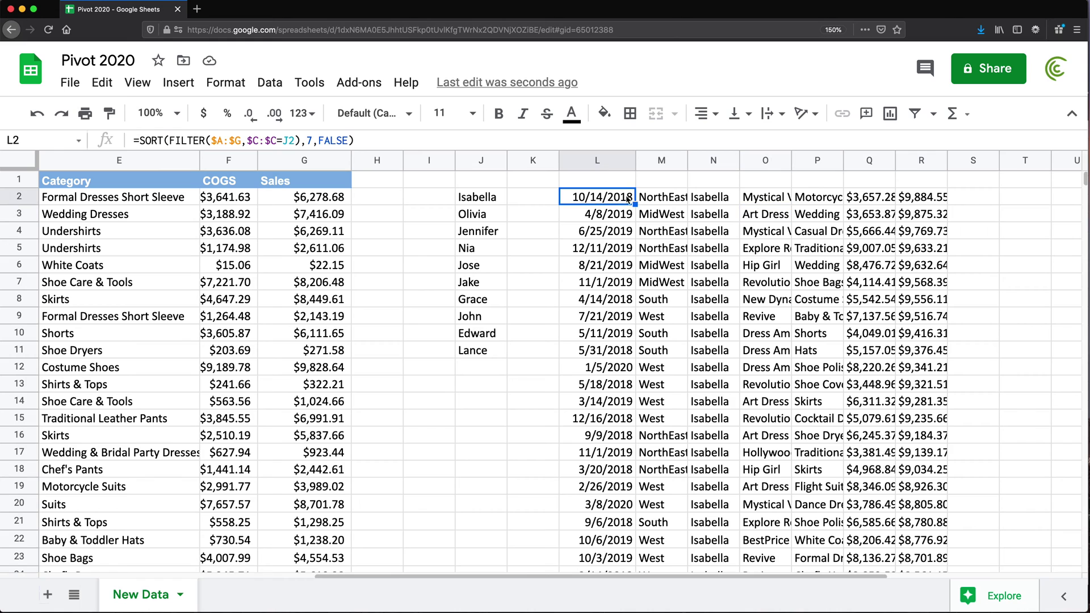
click(764, 200)
click(609, 218)
click(749, 223)
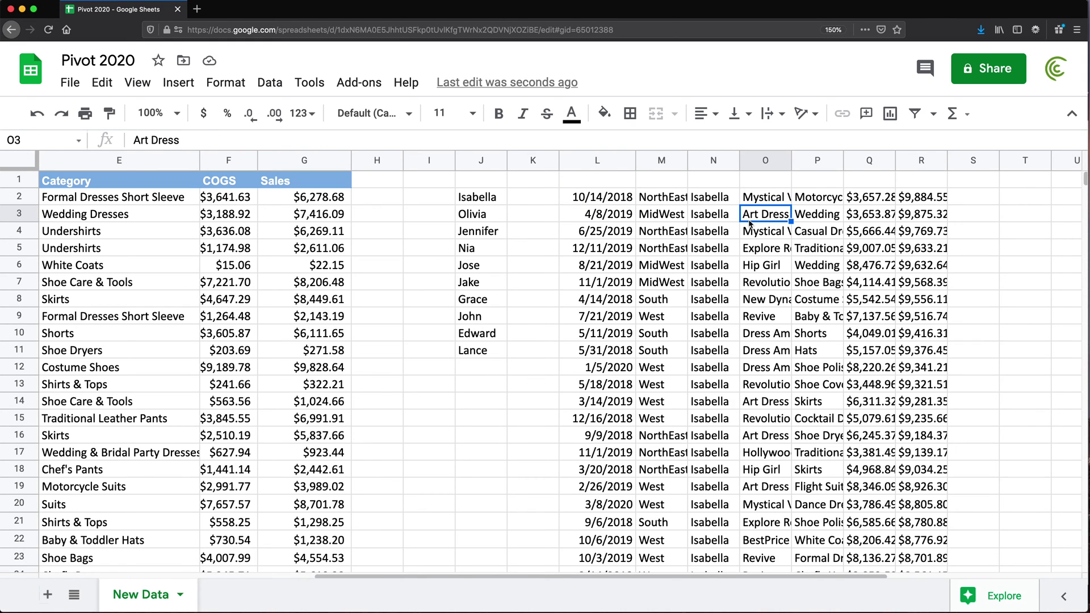
click(597, 202)
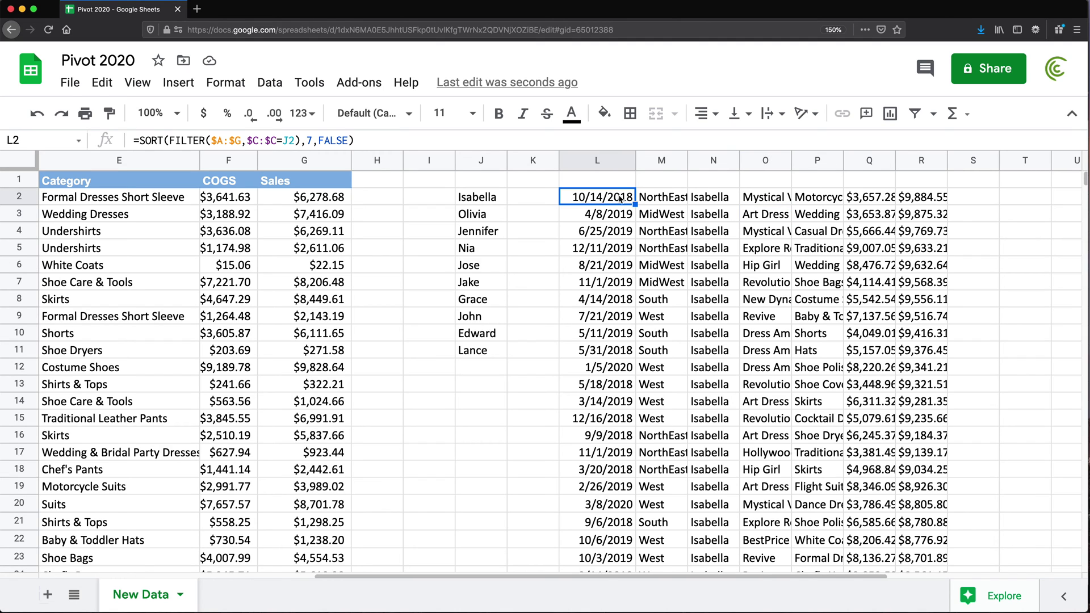
Wrap L2's formula in INDEX(..., 1, 1) so it returns only 43387.
double_click(584, 203)
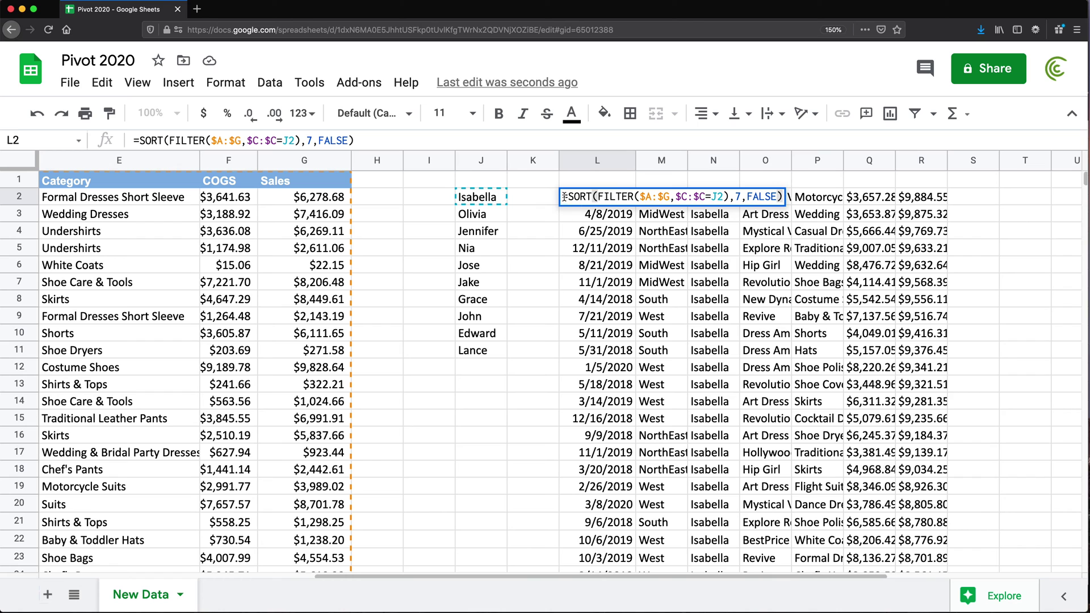
text(INDEX)
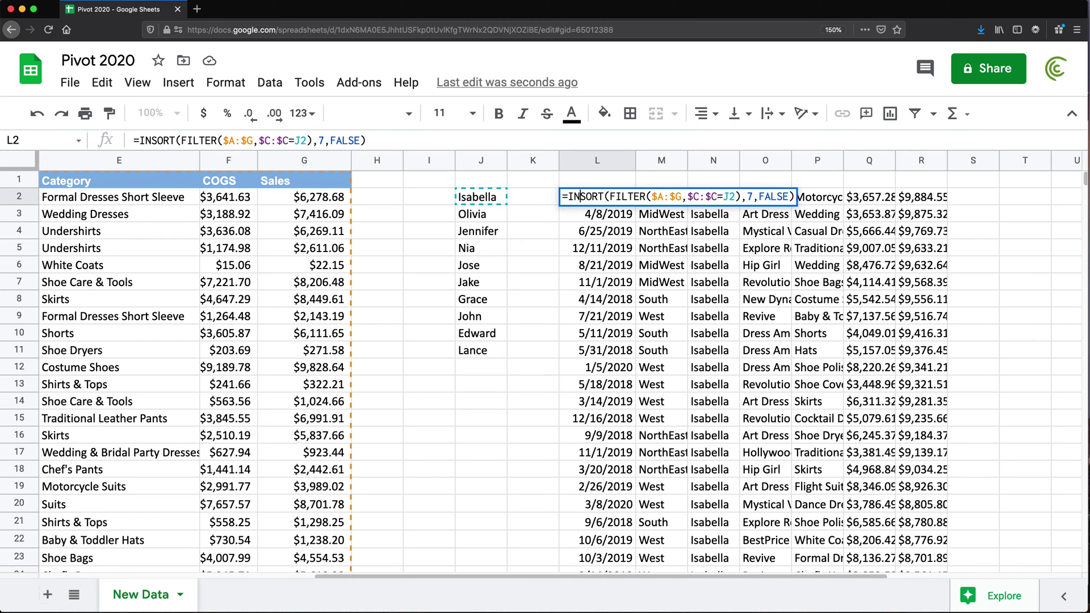
text(()
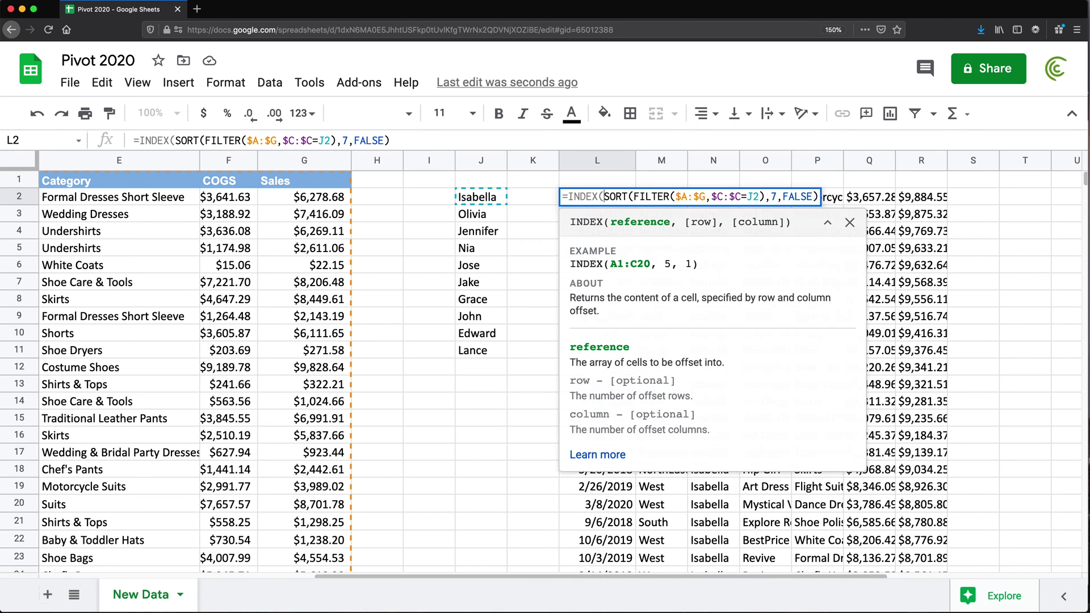
click(815, 197)
text(, )
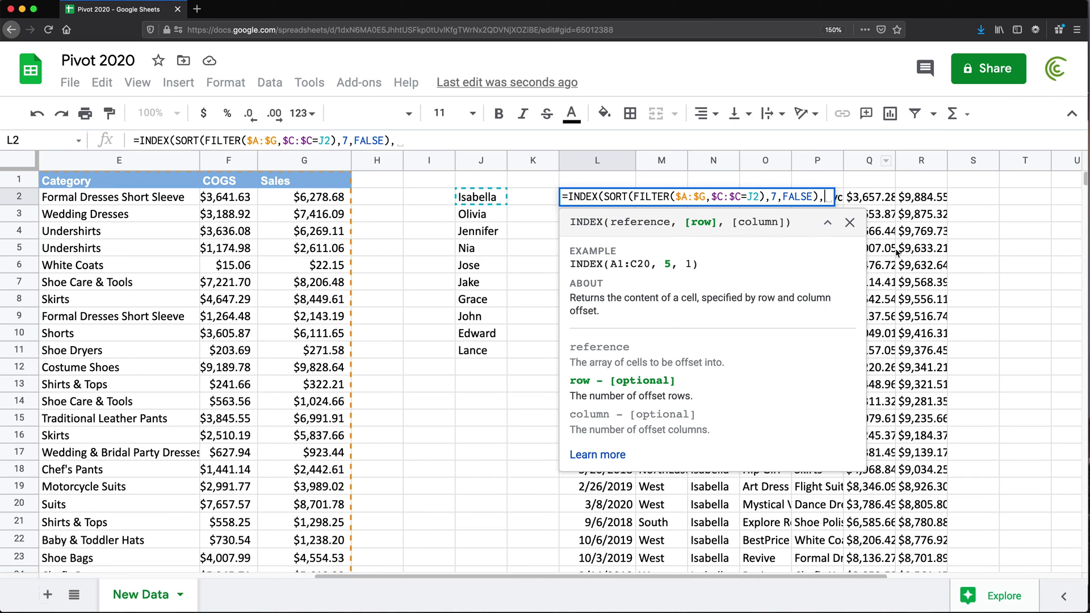
text(1)
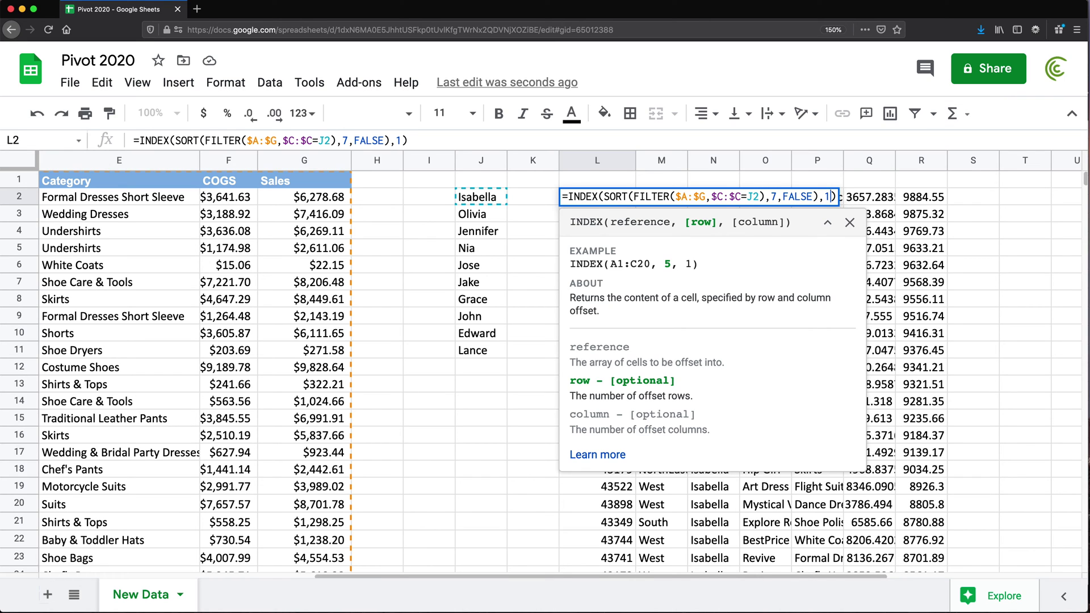
text(, )
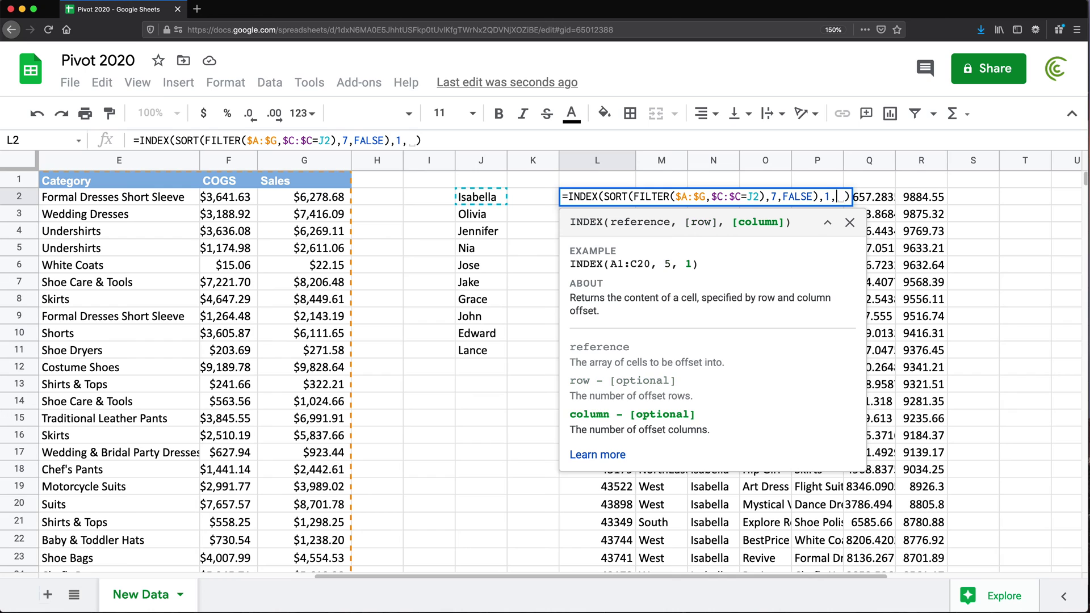
text(1)
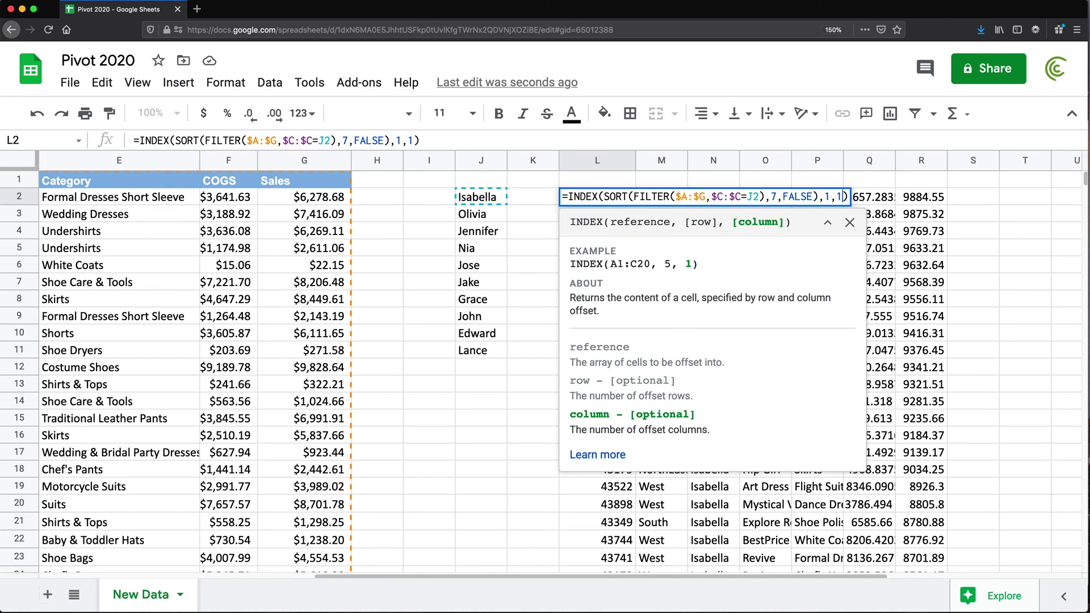
key(Return)
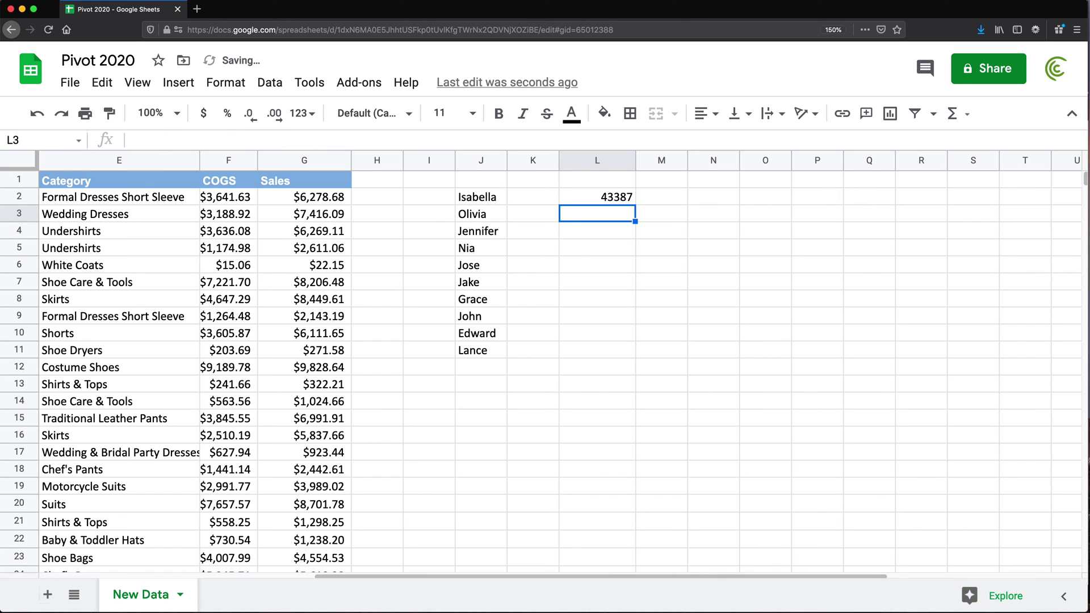
Format L2 as a date and change INDEX's row argument to 2, showing 4/8/2019.
key(Up)
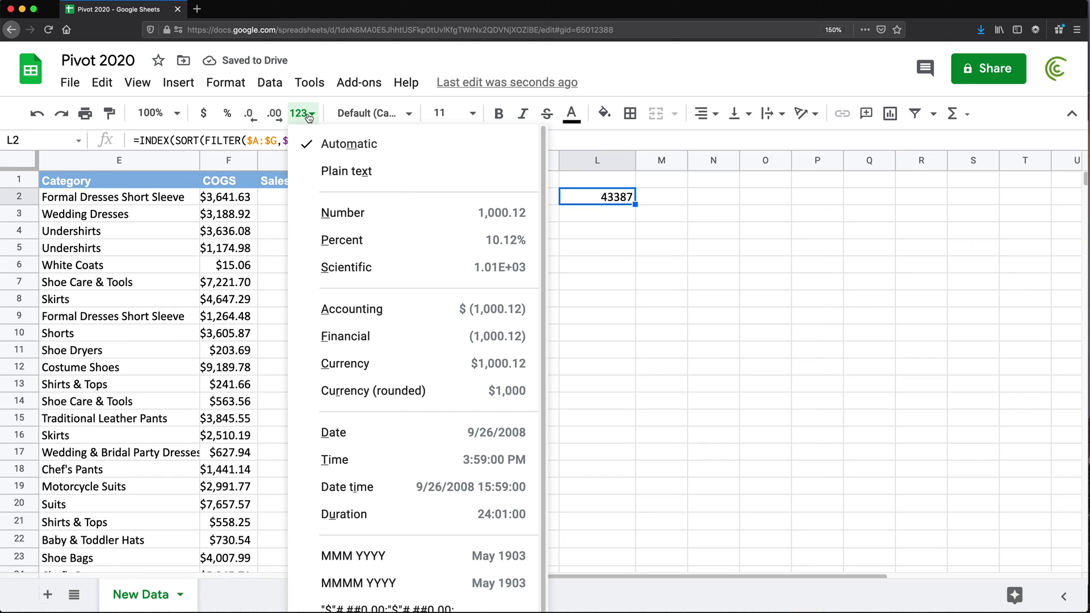
click(395, 442)
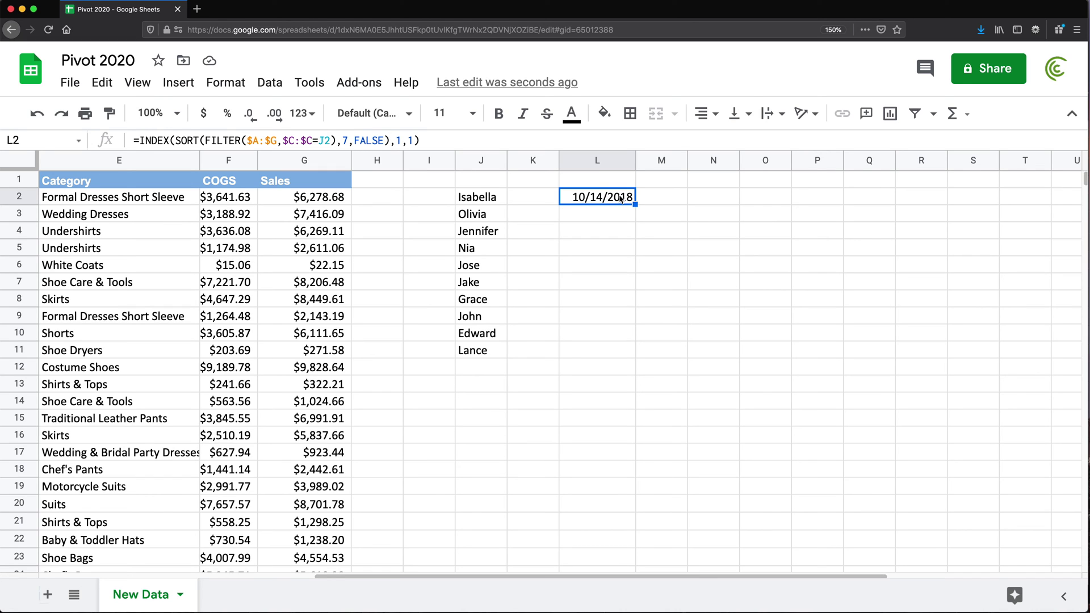
double_click(606, 198)
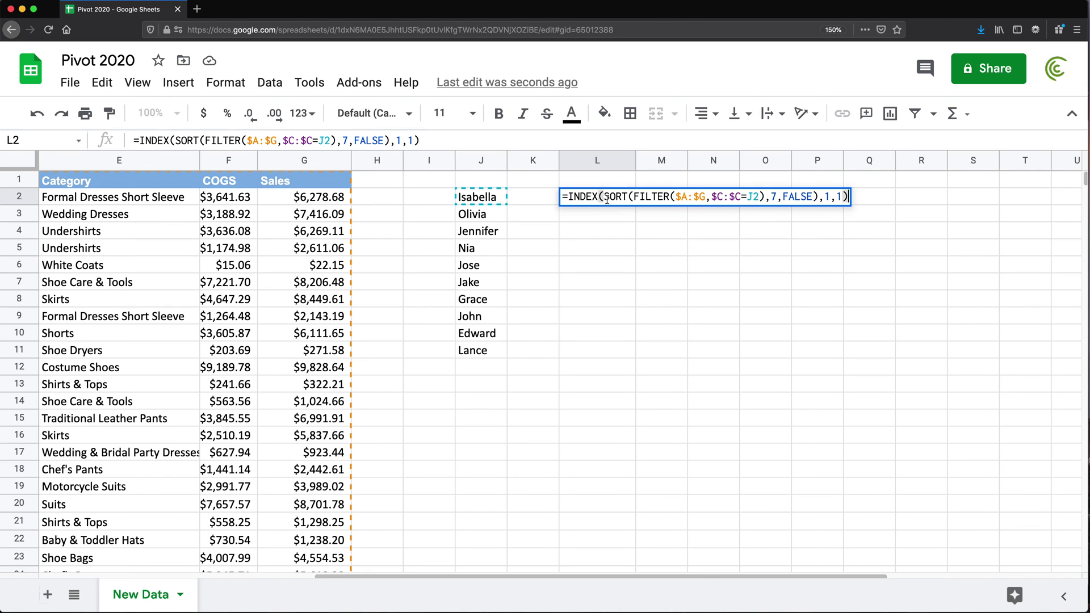
double_click(829, 196)
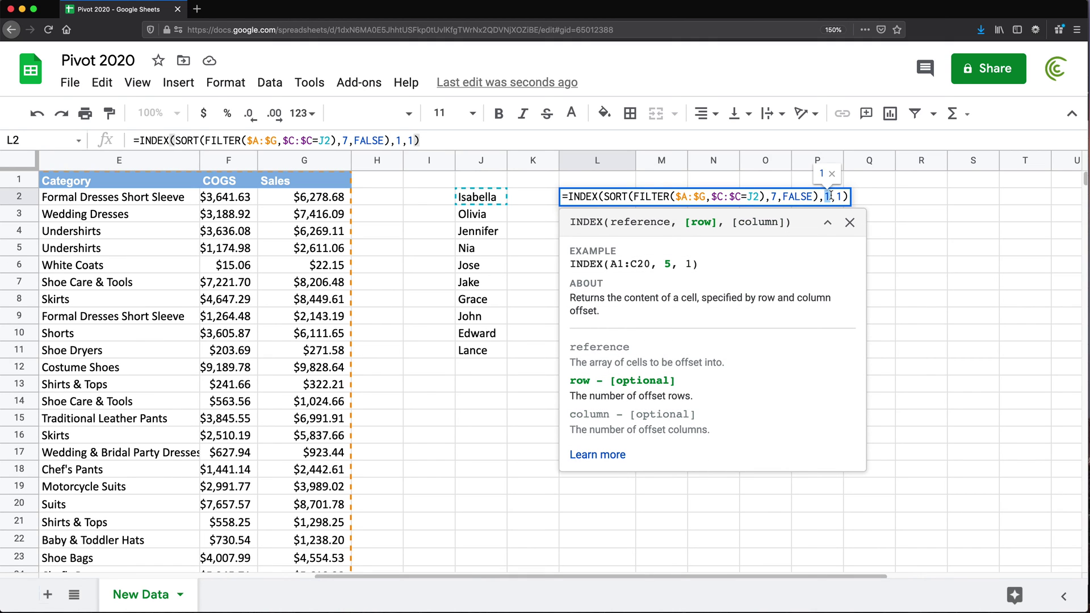
text(2)
key(Return)
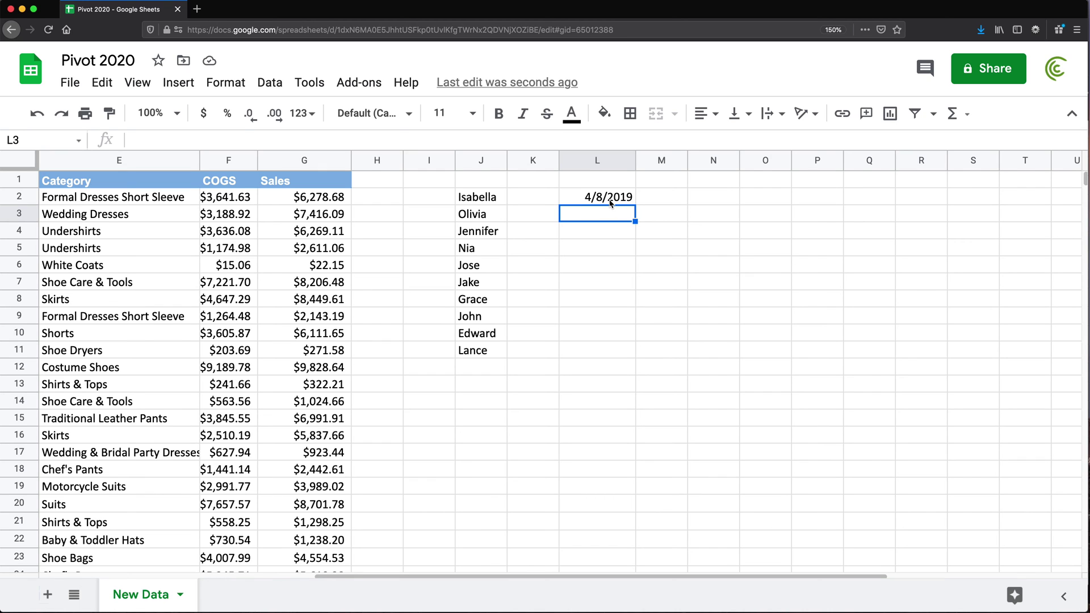
Restore INDEX's row argument to 1 so L2 shows 10/14/2018.
double_click(610, 200)
click(828, 197)
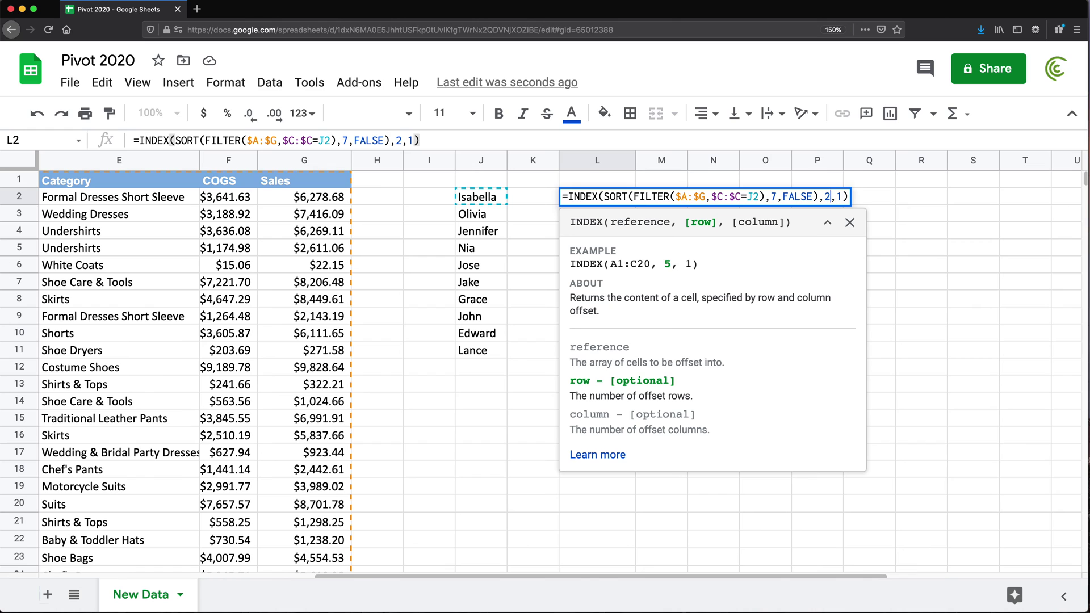
key(BackSpace)
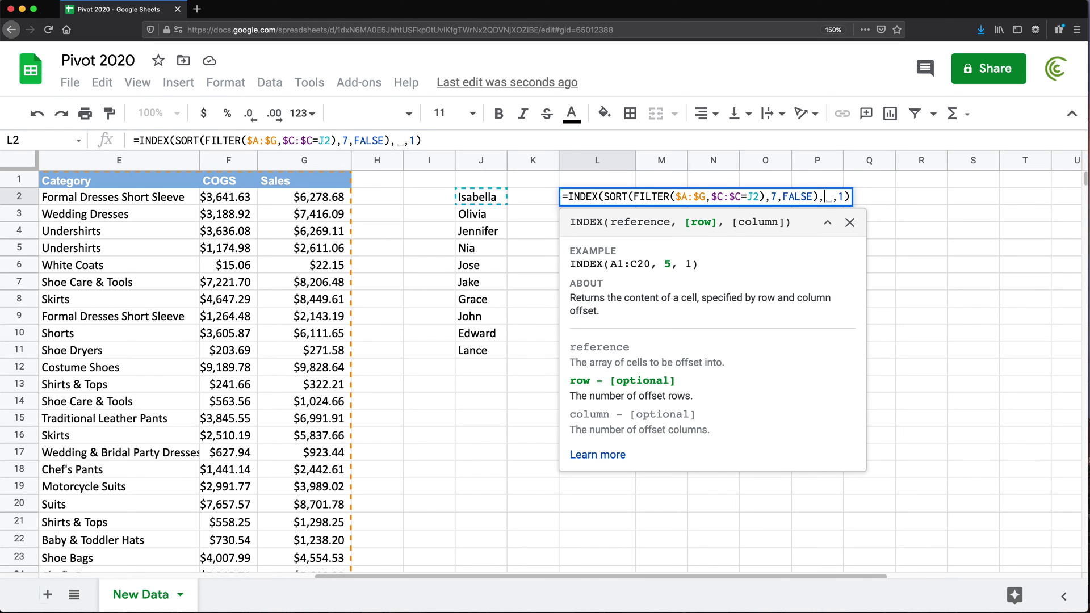
text(1)
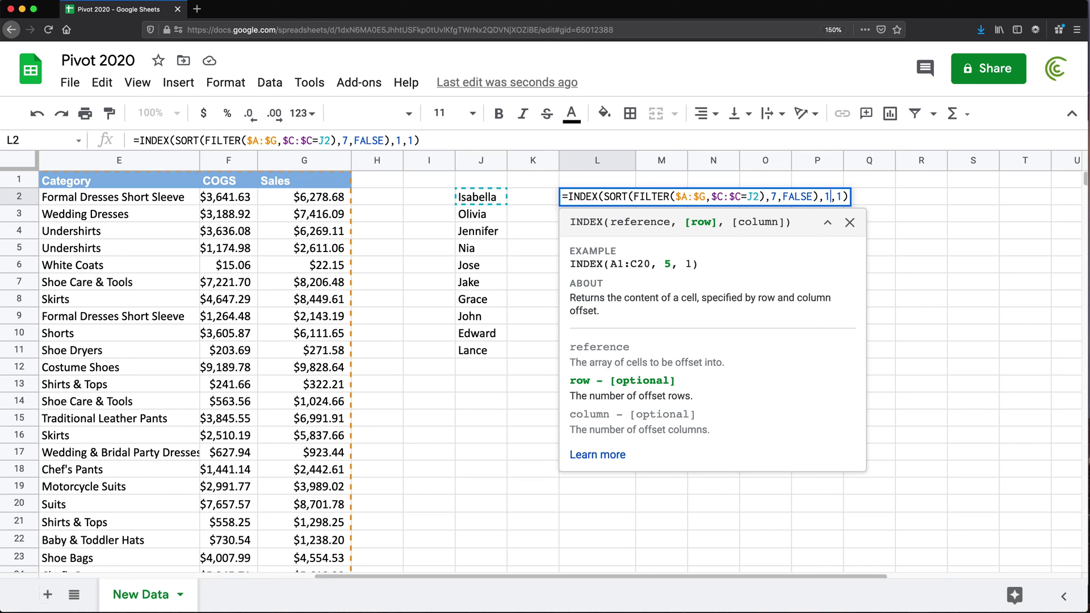
key(Return)
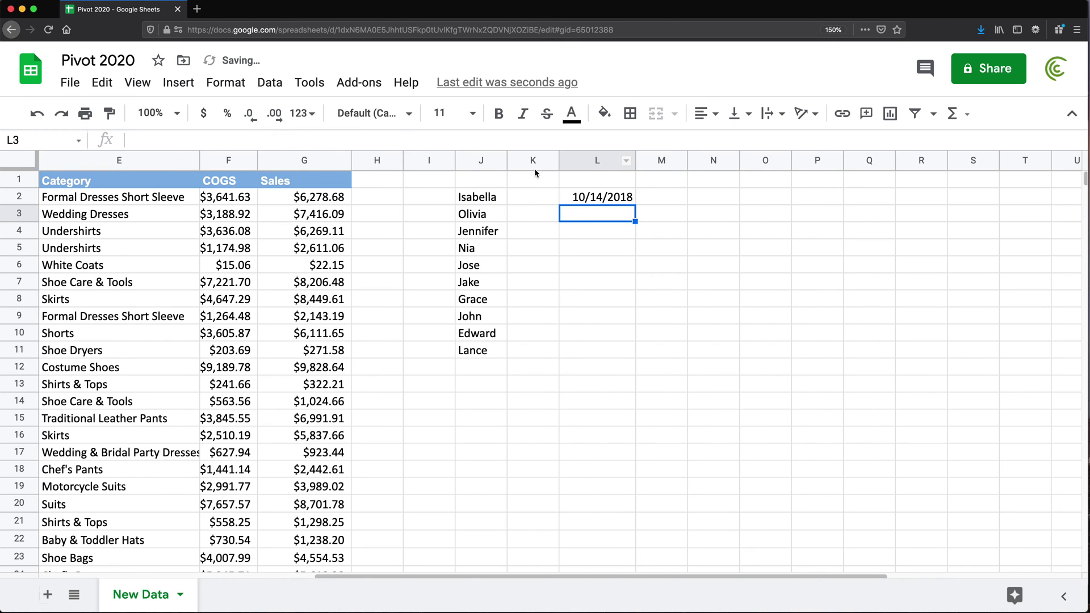
Delete the empty column K so the date formula sits beside the rep names.
click(532, 162)
right_click(532, 162)
click(567, 287)
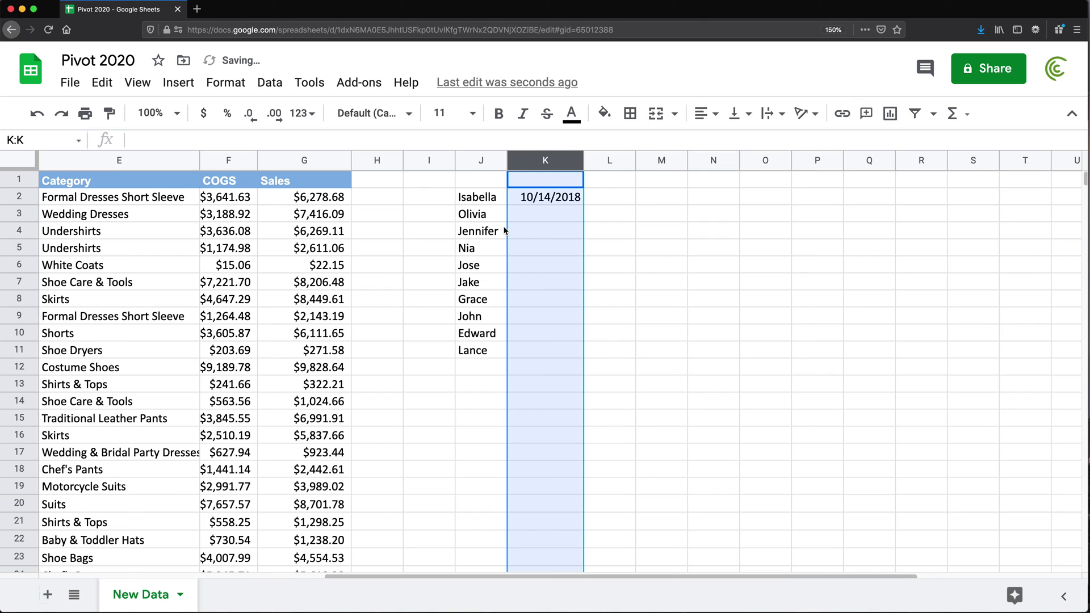
Copy K2's highest-sale date formula down to K11 for all ten reps.
click(536, 201)
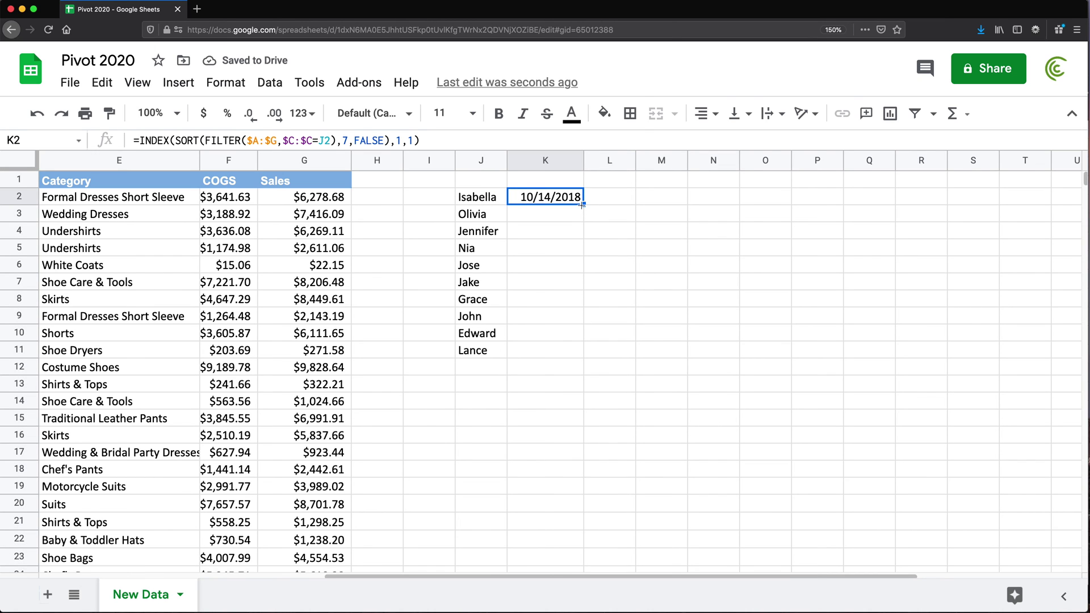
drag(582, 204, 572, 364)
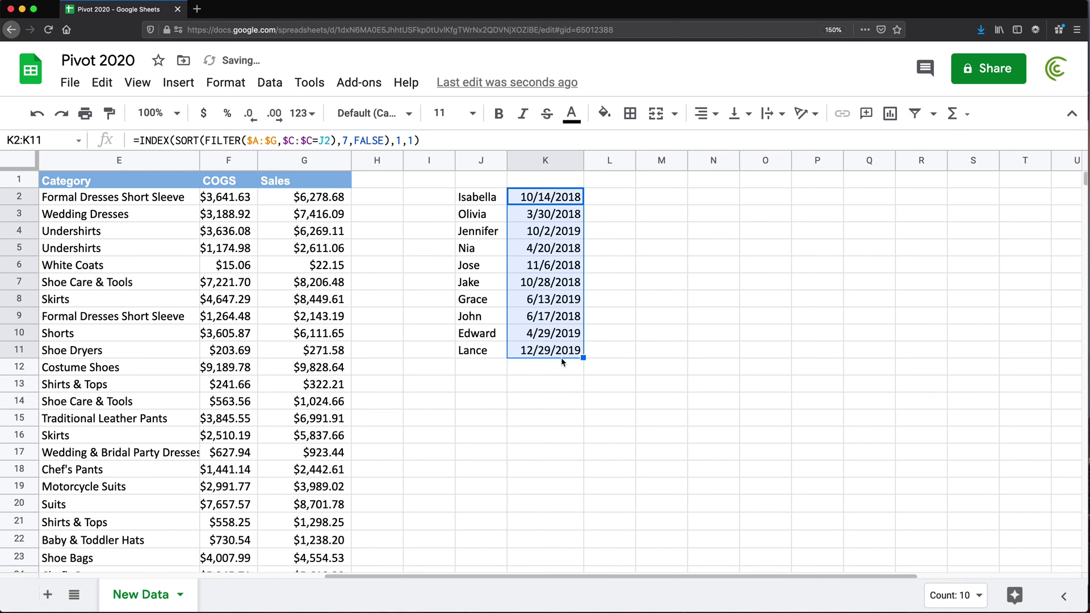
key(super+plus)
key(super+plus)
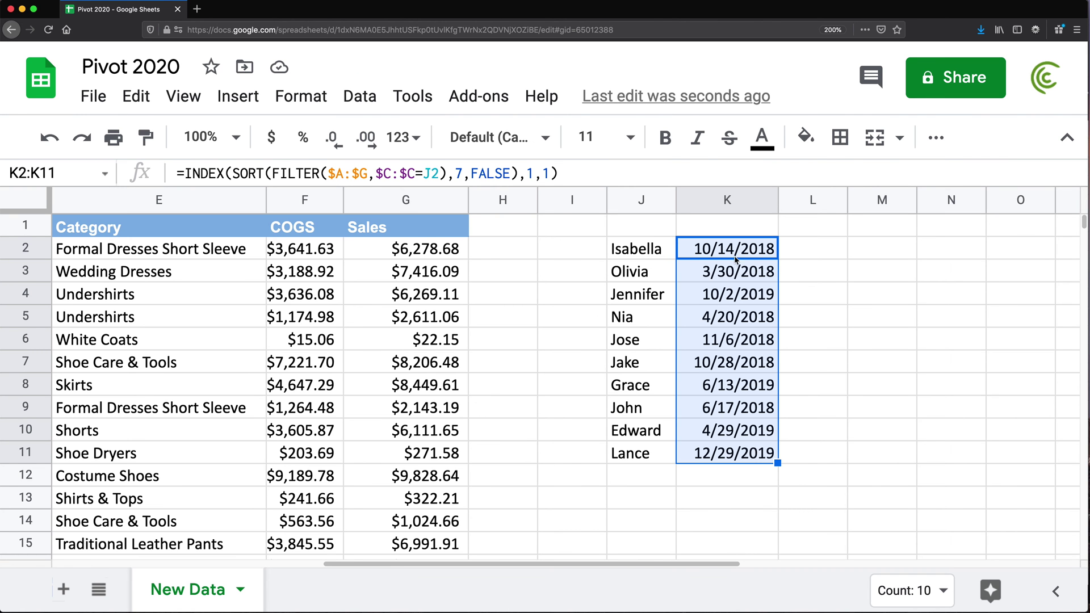
drag(625, 252, 650, 457)
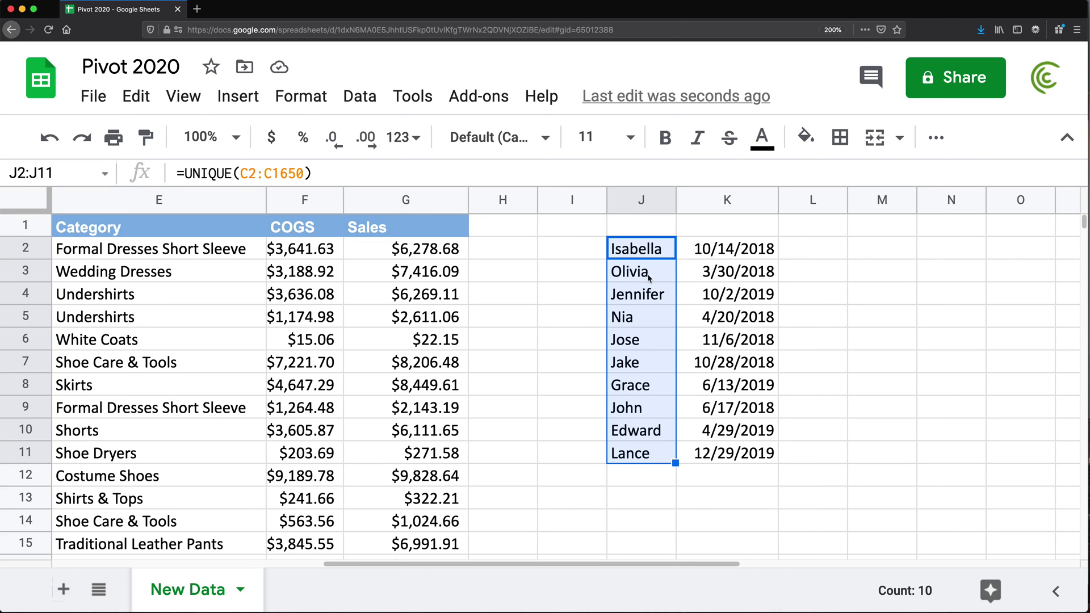
Inspect Olivia's row and the adjusted highest-sale date formula in K3.
drag(640, 278, 739, 278)
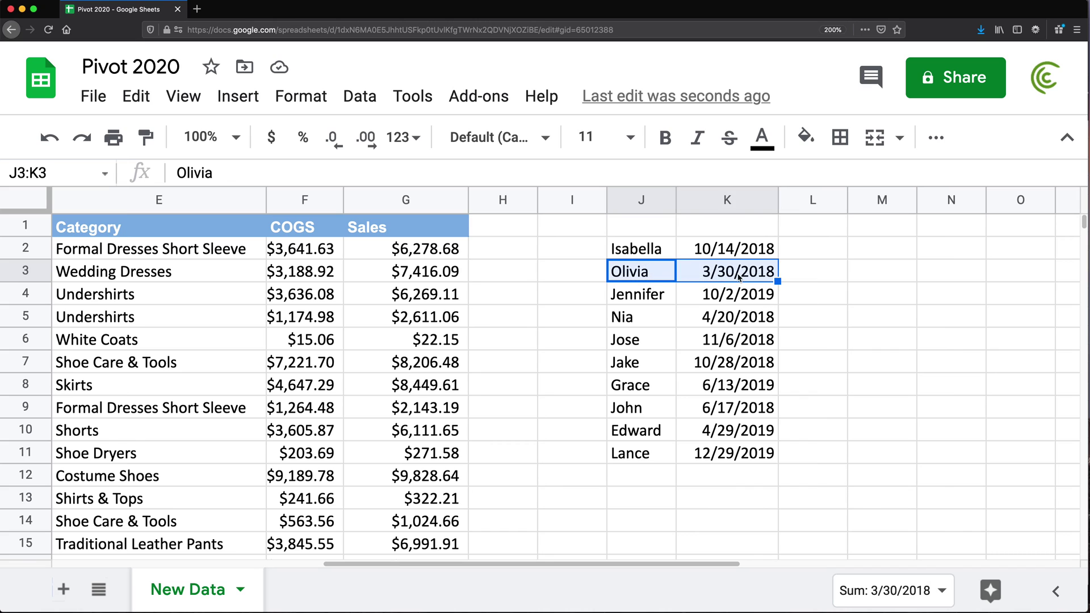
click(705, 279)
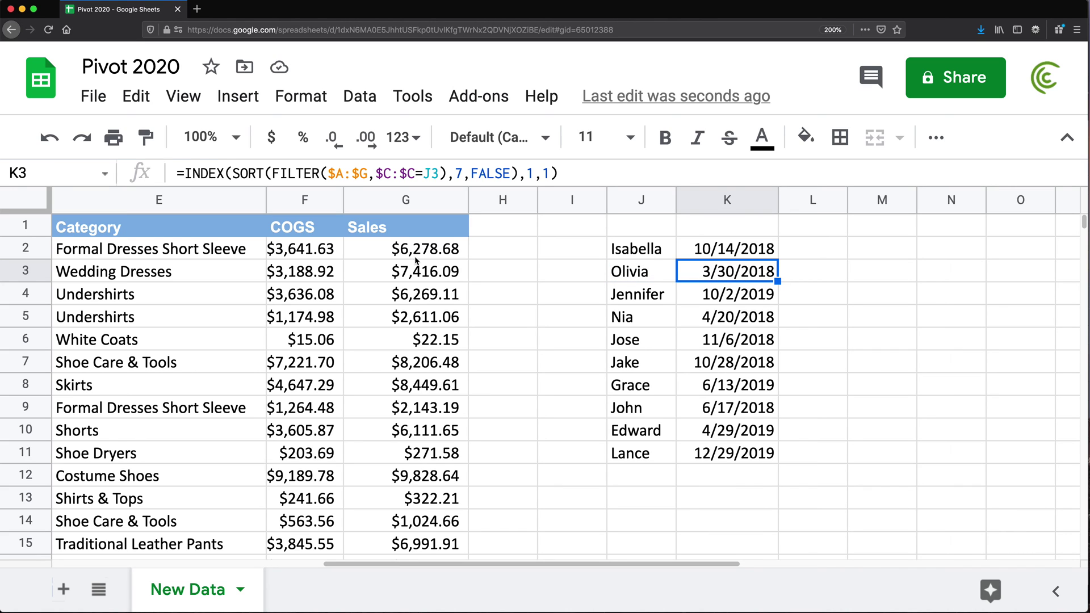
drag(398, 210, 2, 216)
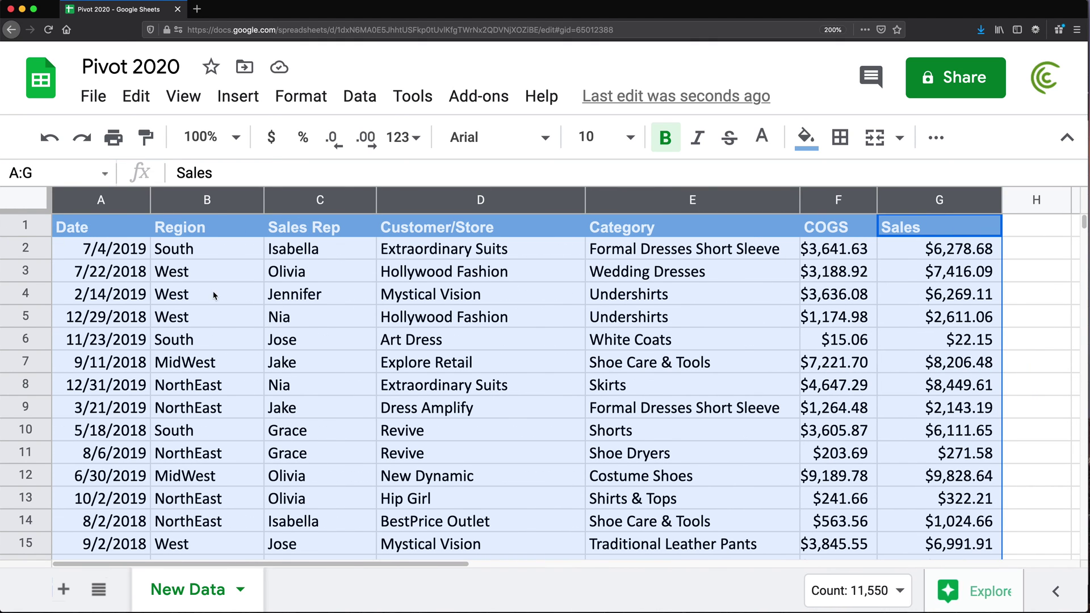
drag(457, 563, 726, 584)
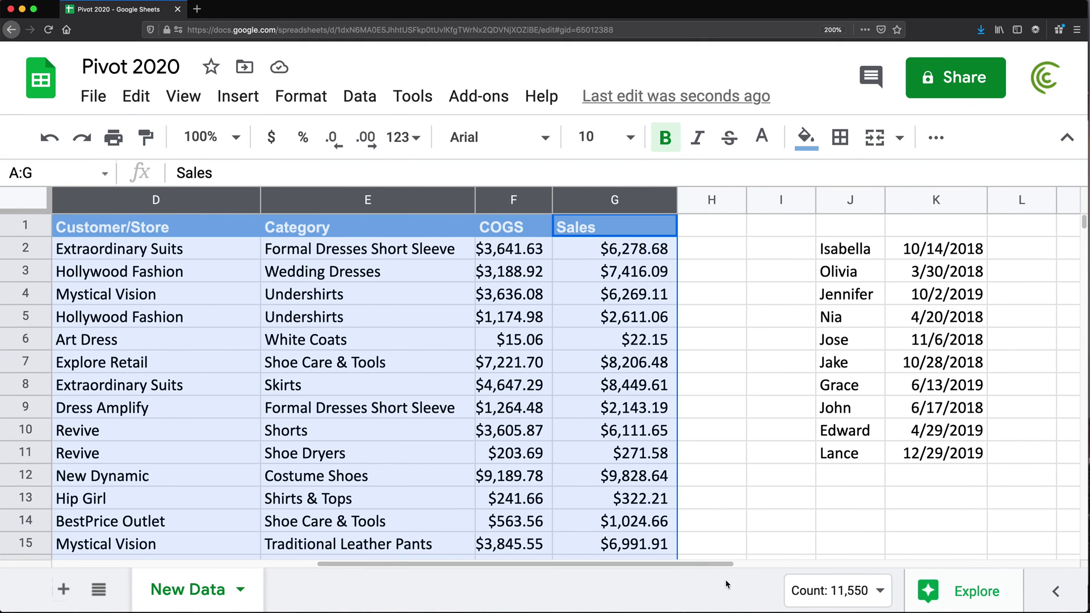
click(931, 278)
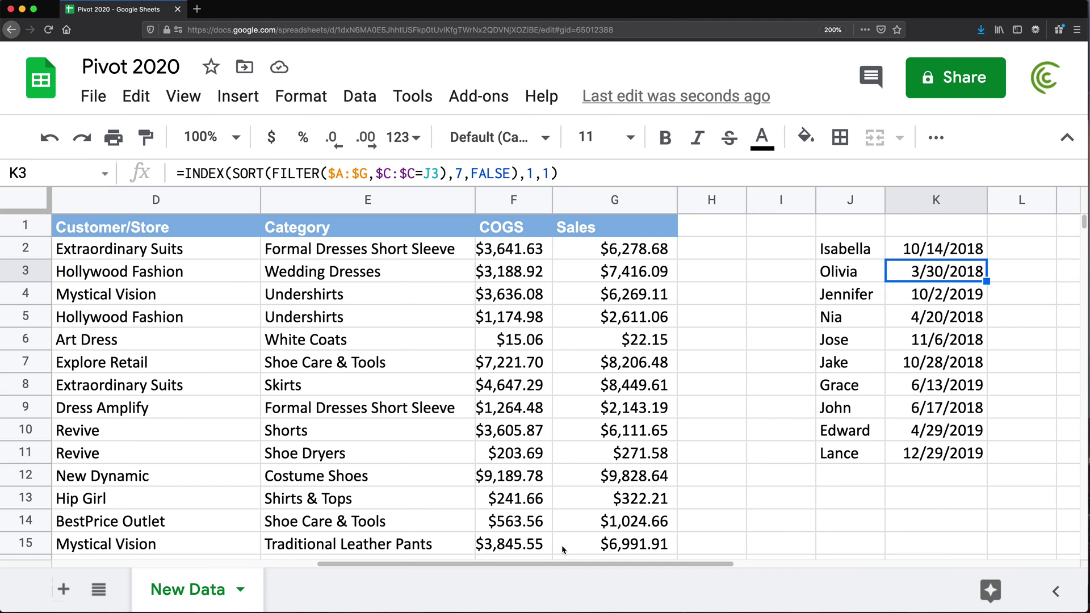
drag(568, 563, 14, 179)
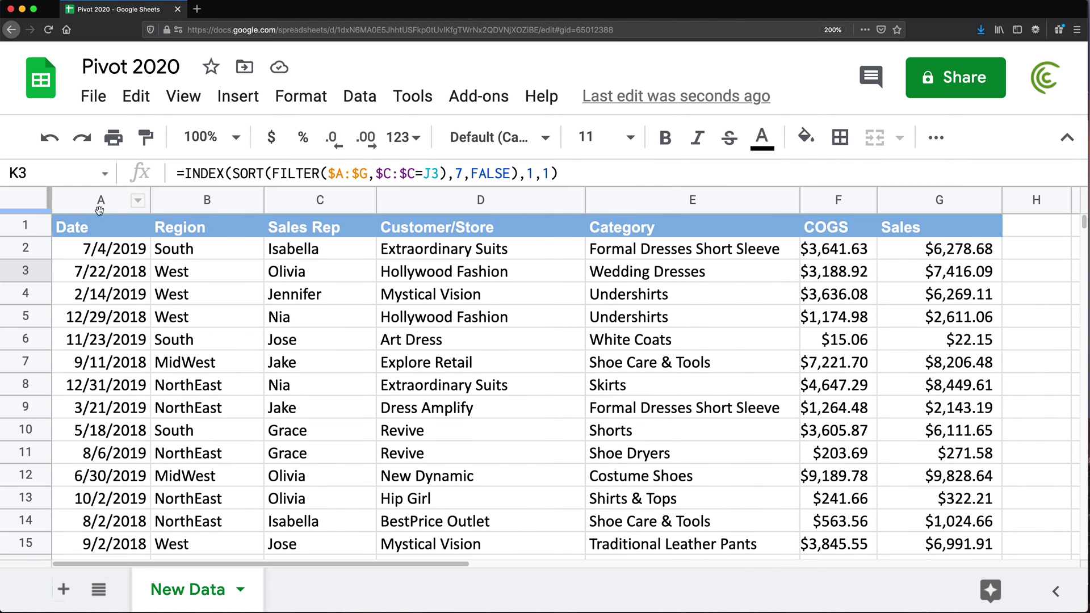
Sort columns A:G, with a header row, by Sales Rep A→Z, then Sales Z→A.
drag(101, 200, 936, 199)
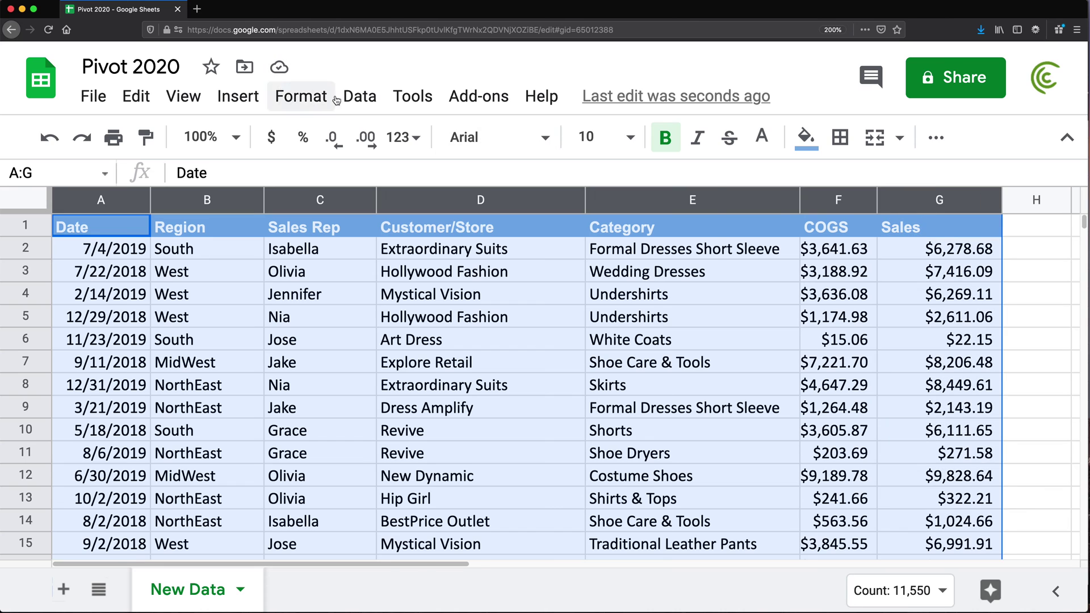
click(360, 96)
click(483, 321)
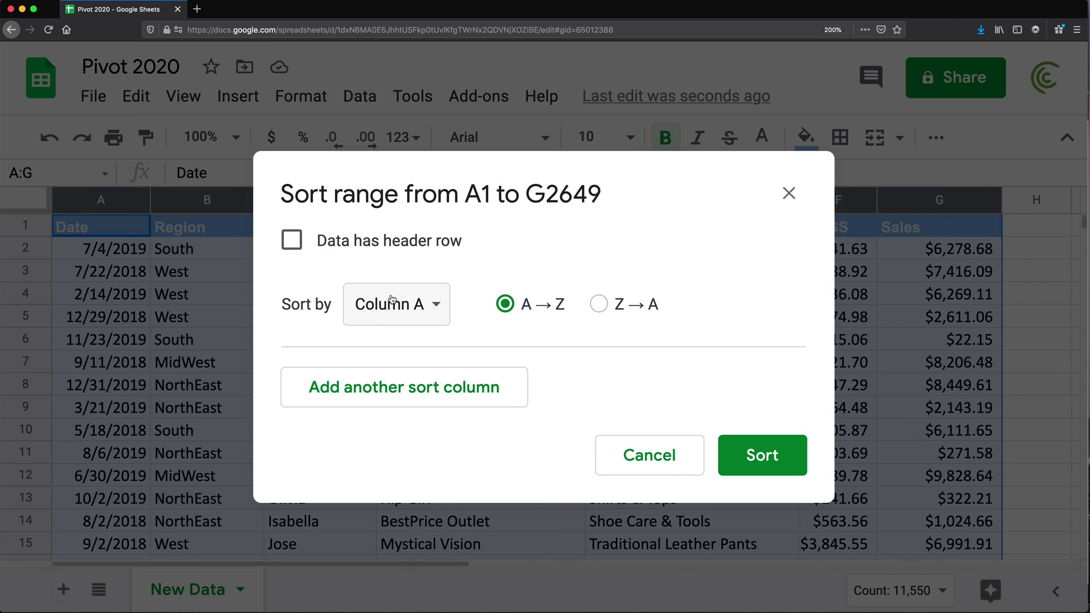
click(319, 248)
click(403, 308)
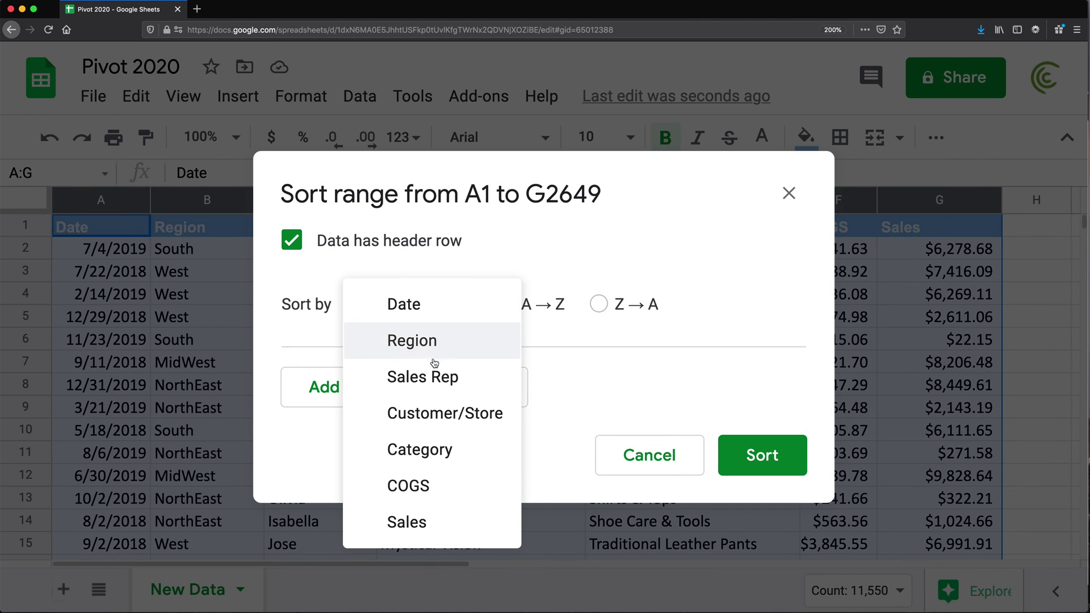
click(440, 377)
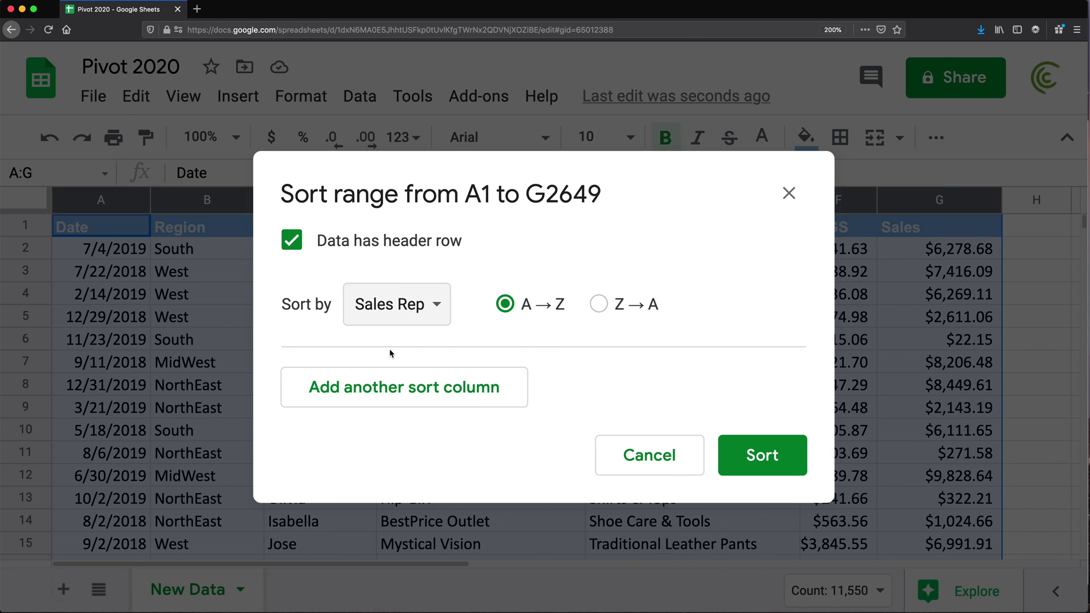
click(376, 398)
click(397, 389)
click(435, 495)
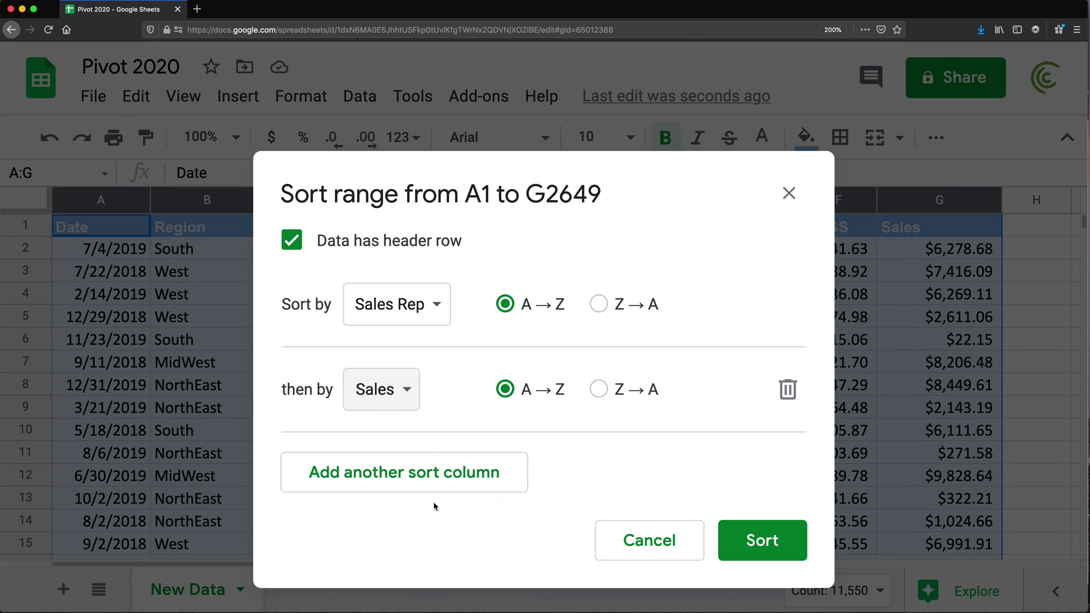
click(603, 393)
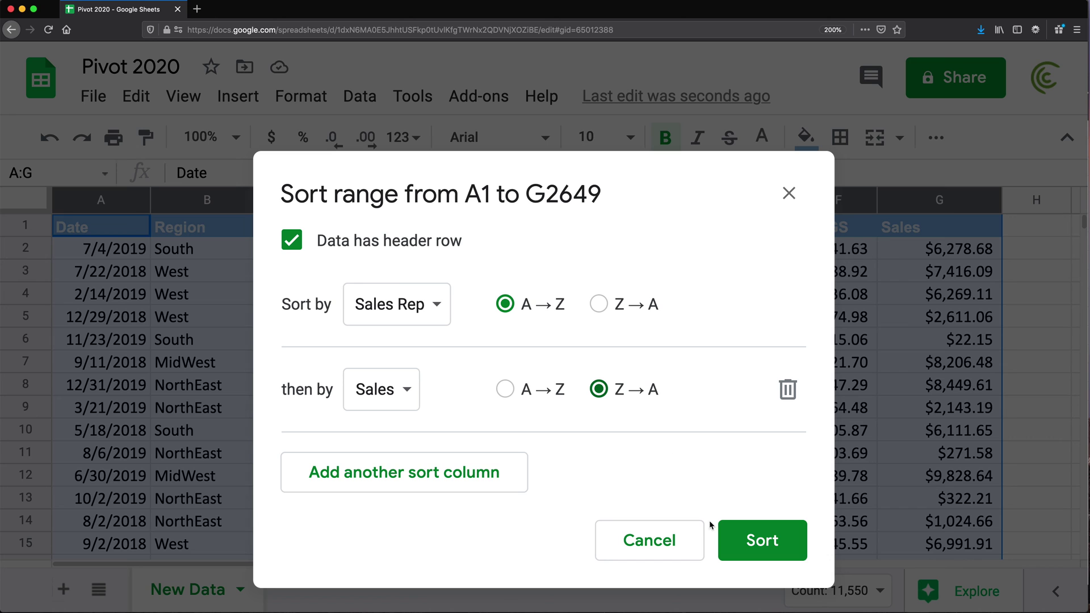
click(770, 540)
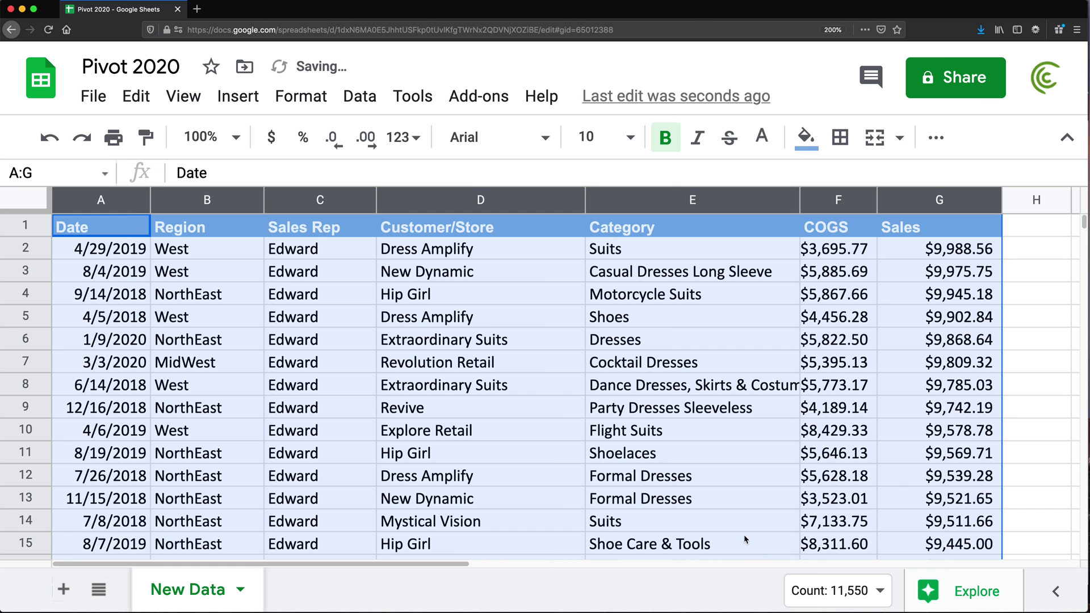
Search for 'olivia' to reach her first sorted row, the $9,985.94 sale at row 1477.
click(340, 252)
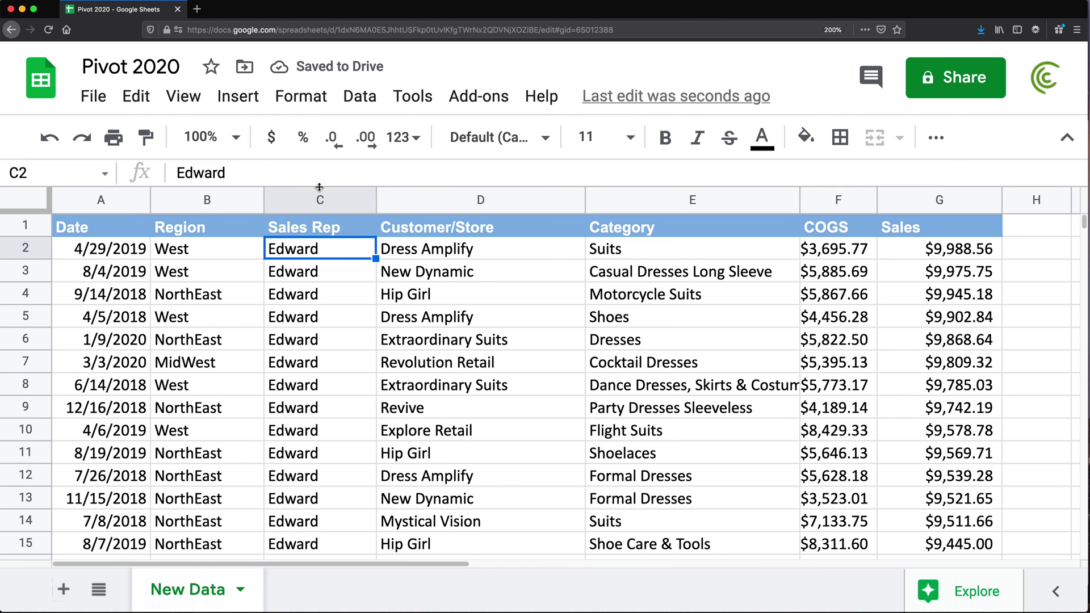
key(super+f)
text(olivia)
key(Return)
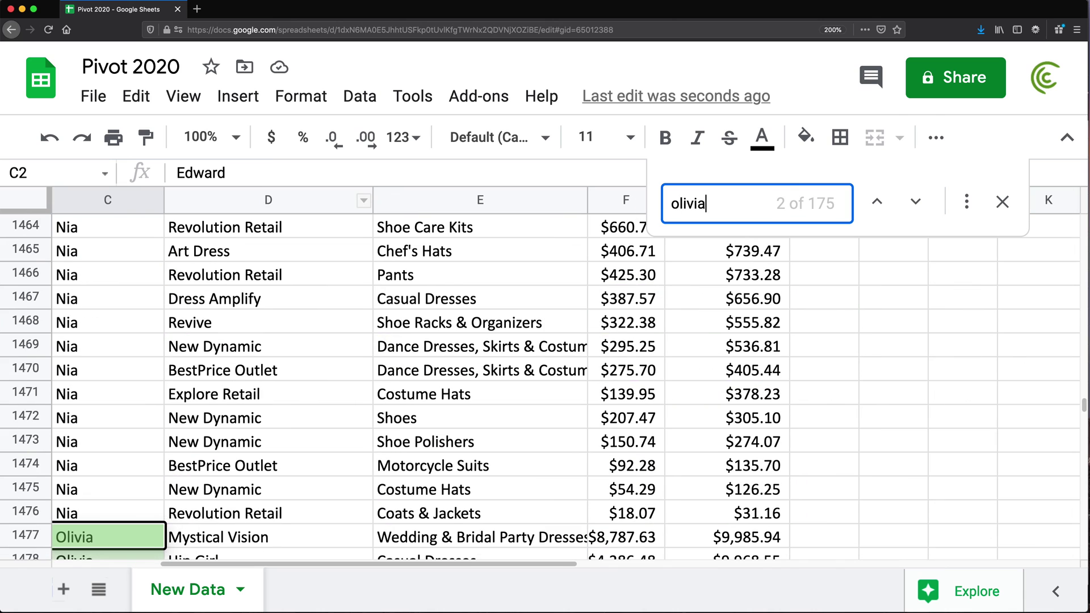
drag(417, 565, 293, 580)
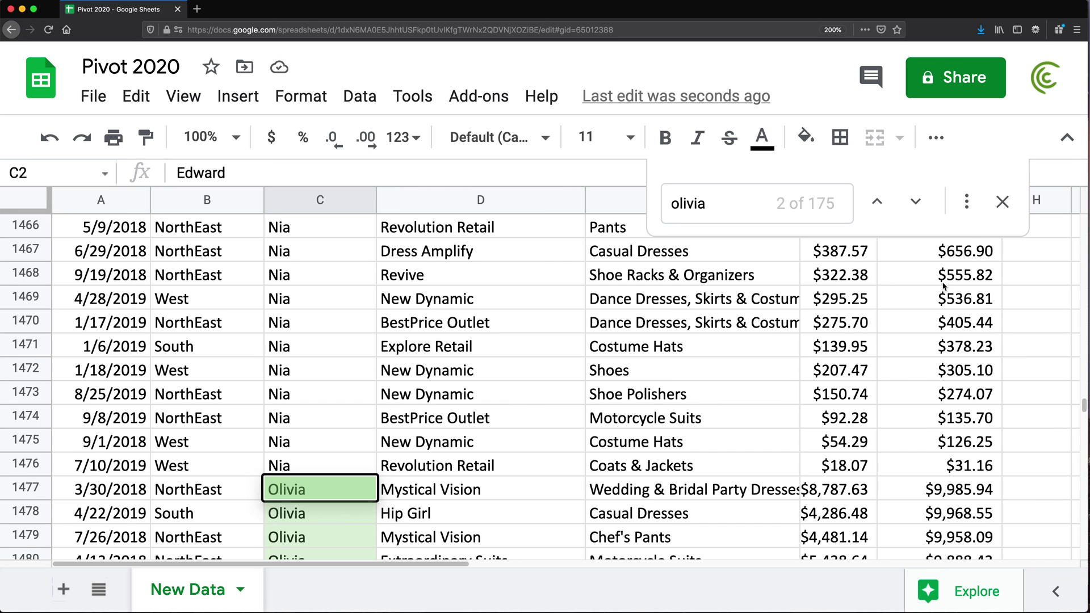
click(1002, 202)
click(1030, 332)
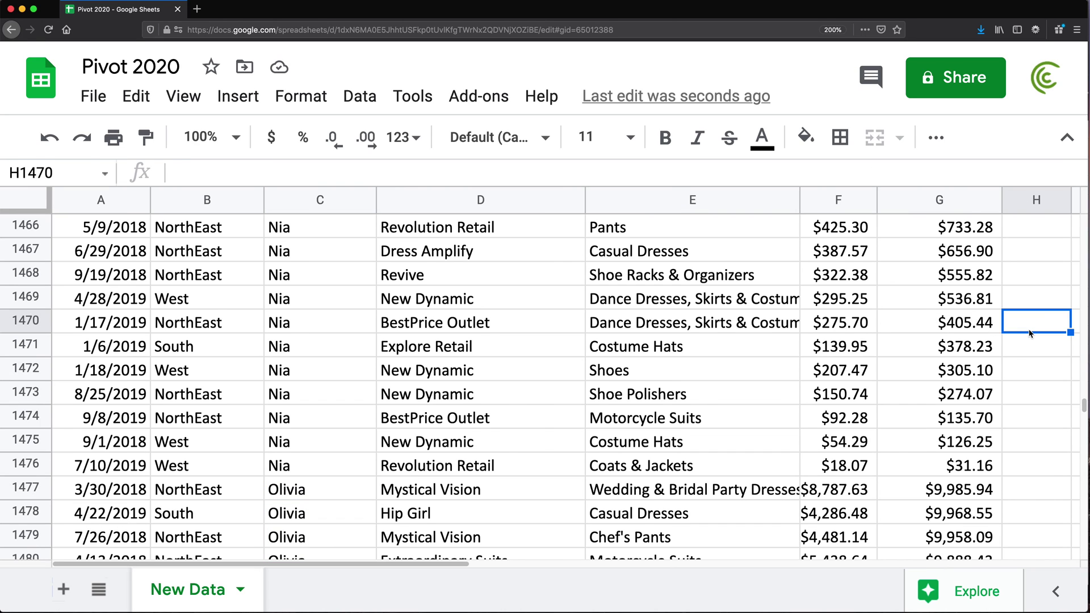
Change K11's INDEX row to 2 and fill it up through K2 for second-highest dates.
key(ctrl+Up)
key(Right)
key(Right)
key(Right)
key(Right)
key(Right)
key(Down)
key(Left)
key(Left)
key(Down)
key(Down)
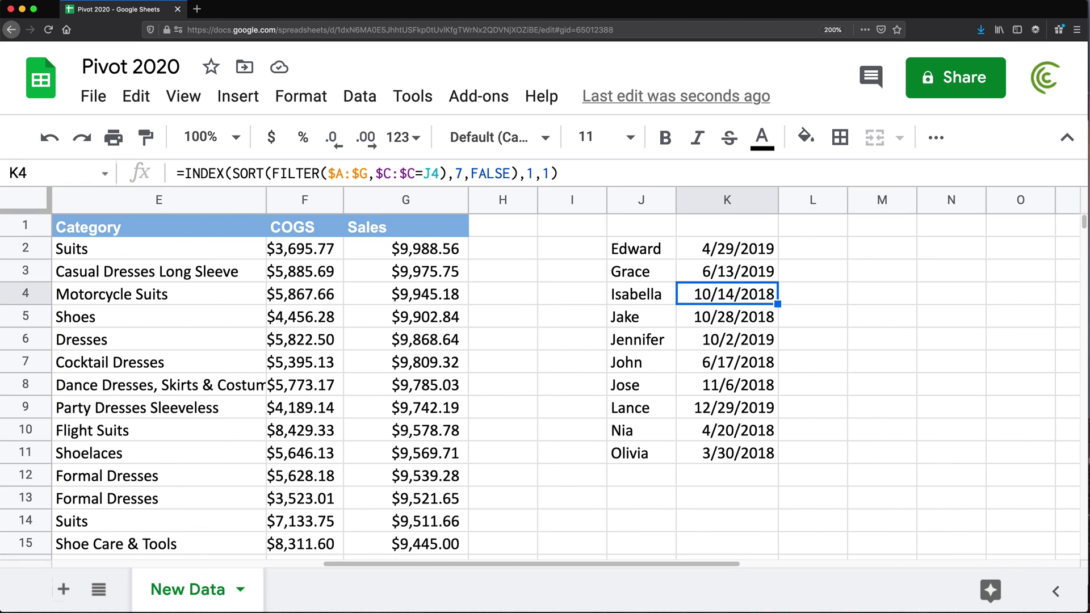
key(Up)
key(Up)
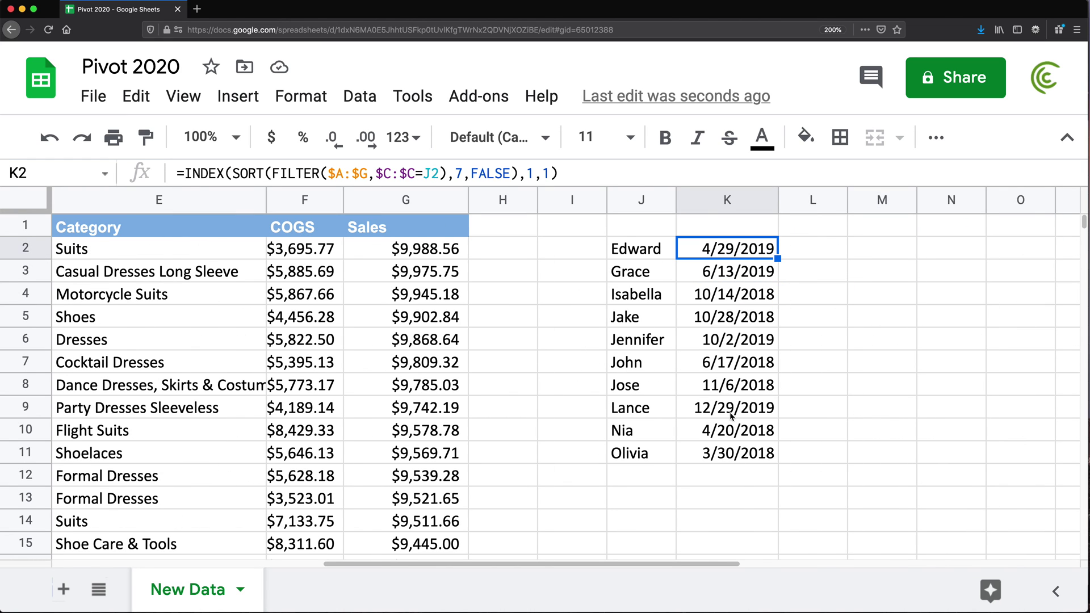
double_click(718, 454)
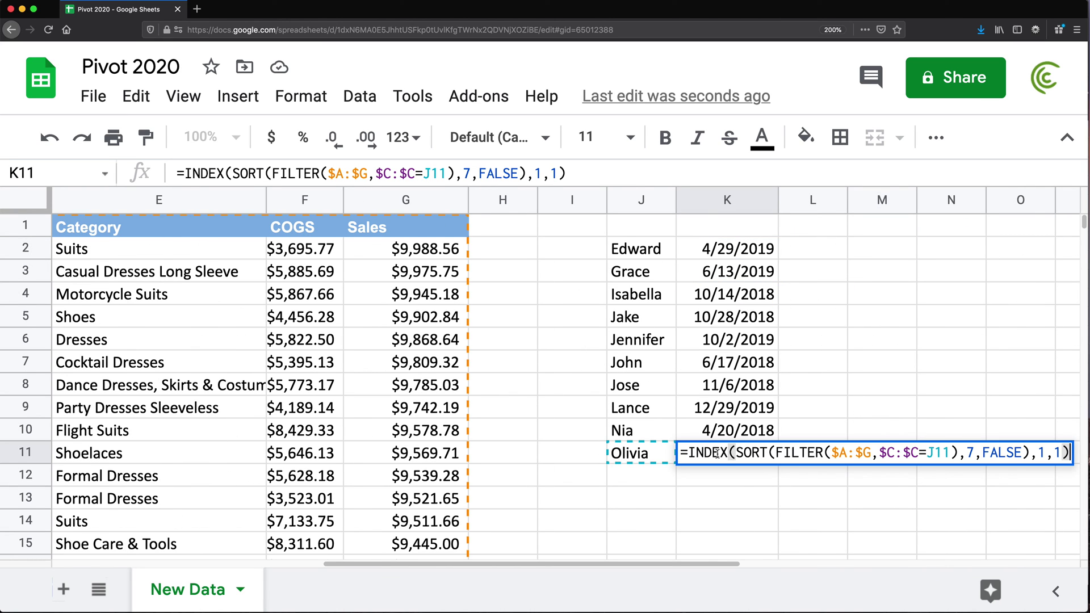
click(1046, 453)
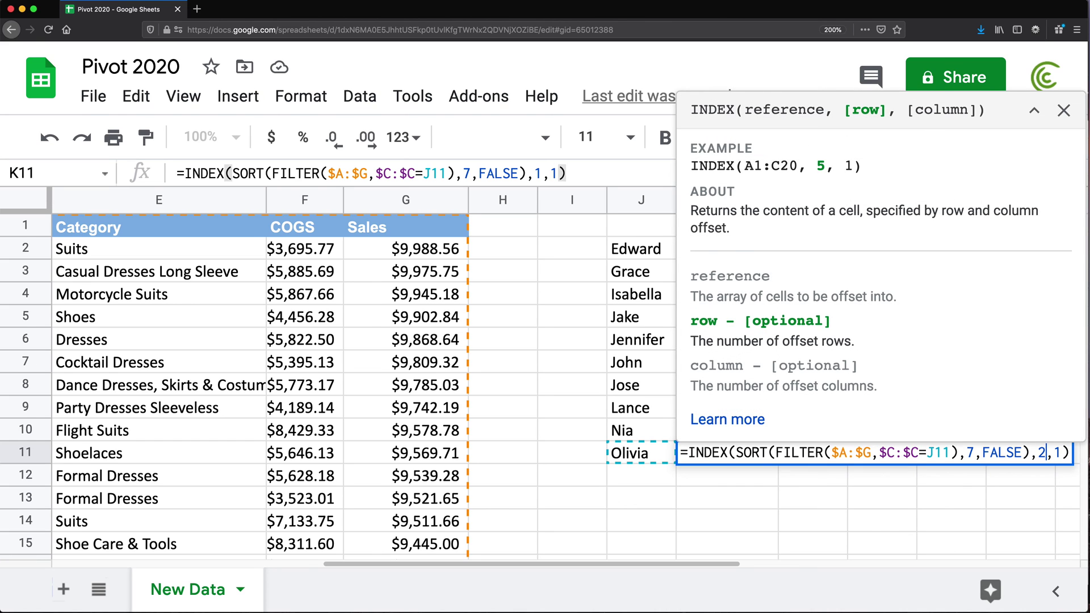
text(2)
key(Return)
click(770, 460)
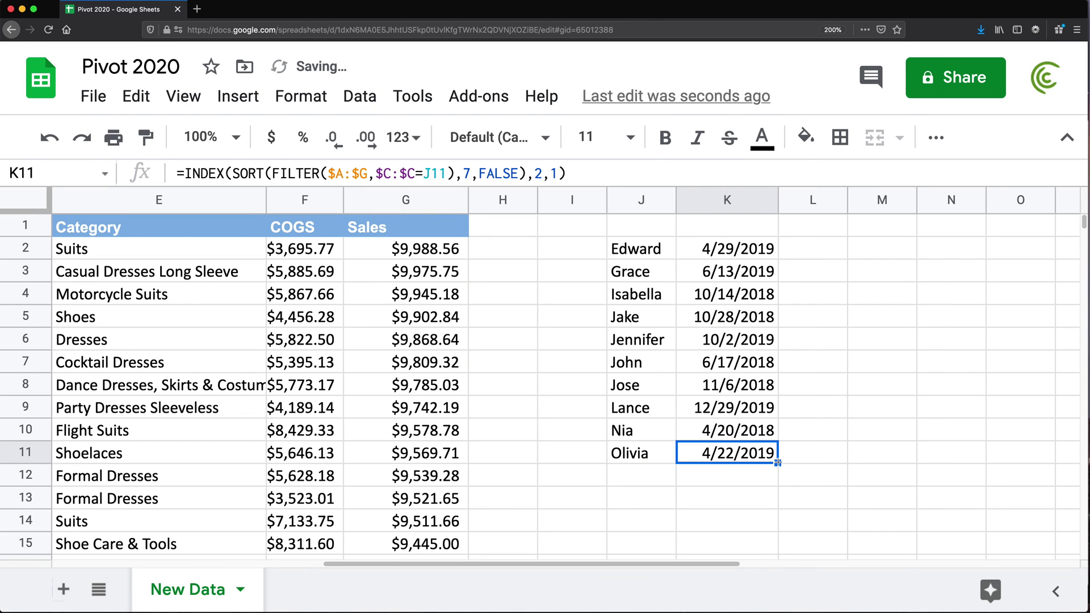
drag(778, 463, 761, 250)
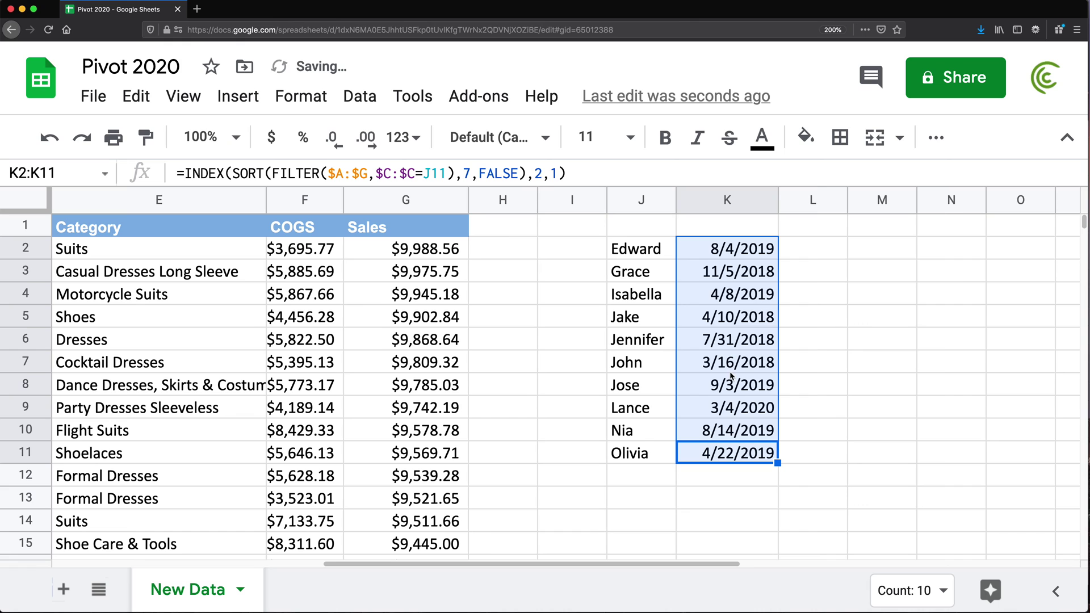
Return K2 to INDEX row 1 and refill K2:K11 with each rep's top-sale date.
click(729, 254)
key(Return)
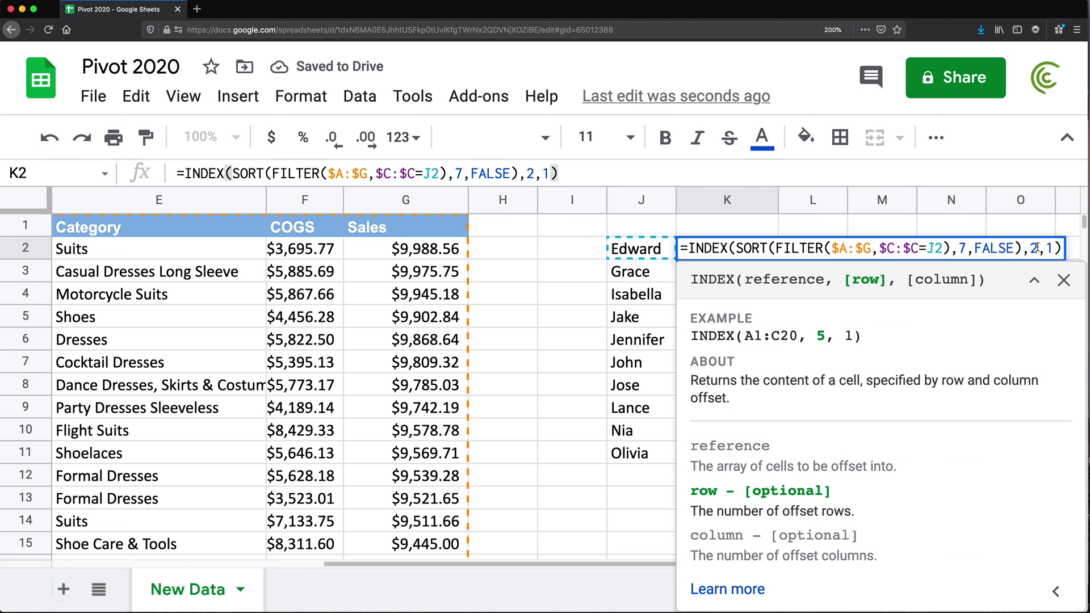
key(Return)
click(772, 252)
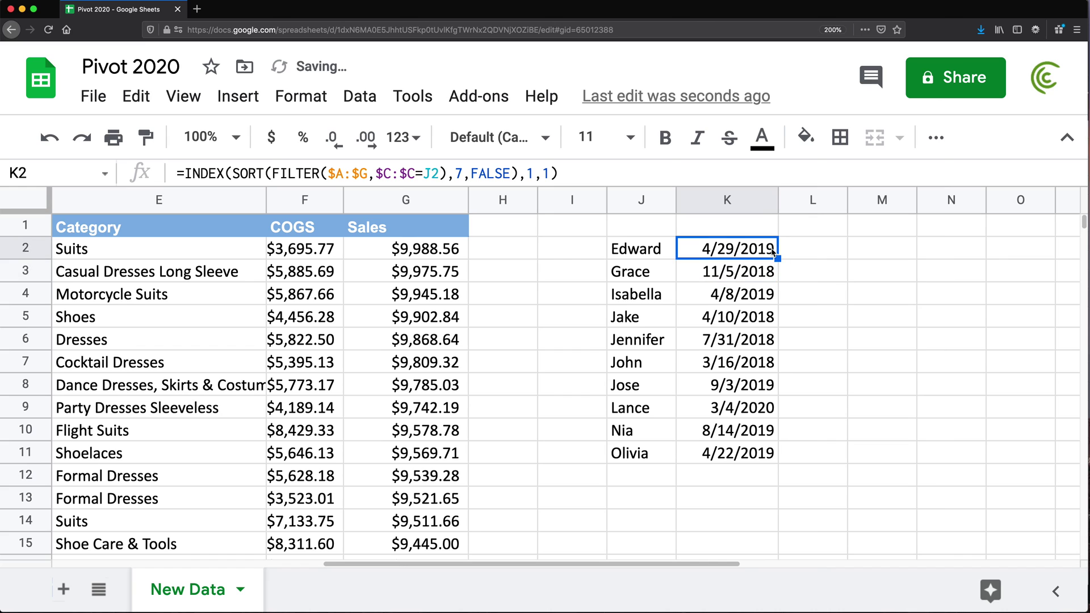
drag(777, 258, 764, 457)
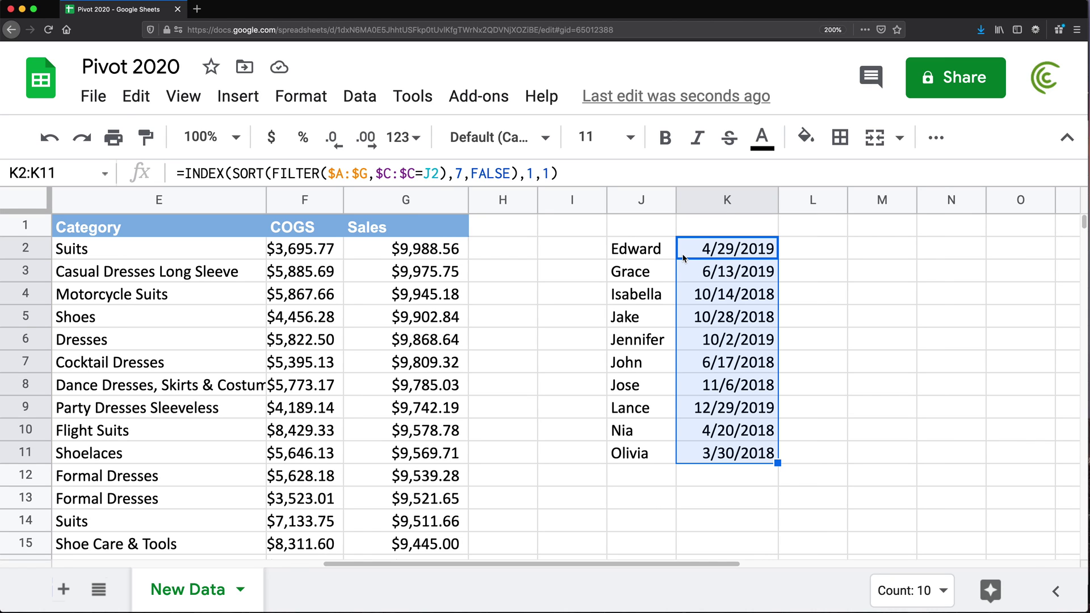
click(650, 257)
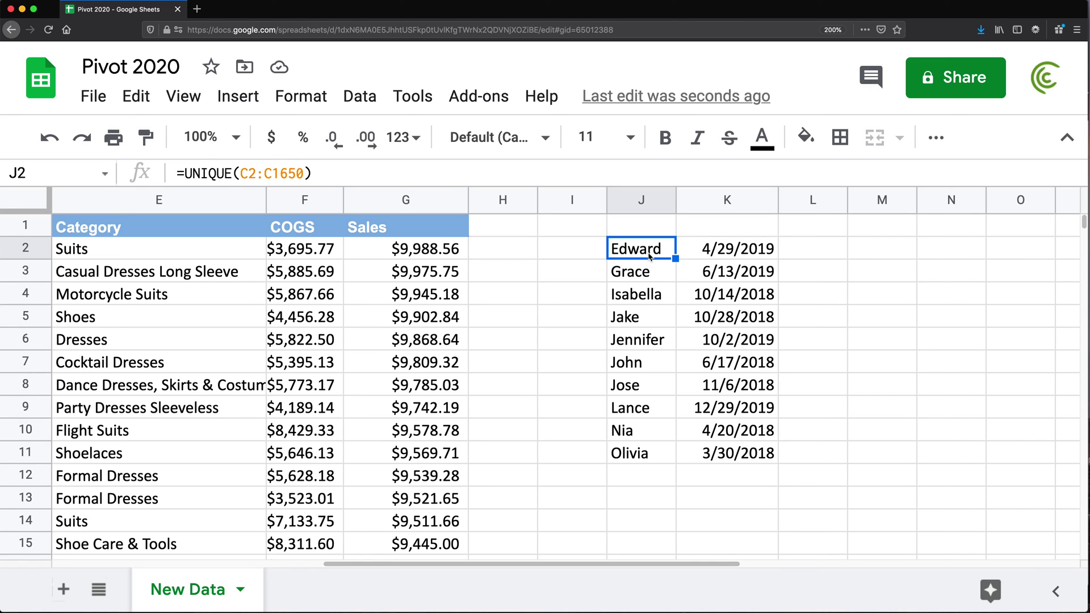
Copy =UNIQUE(C2:C1650) from the Sheets J2 and paste it into Excel's J2.
triple_click(650, 258)
key(super+c)
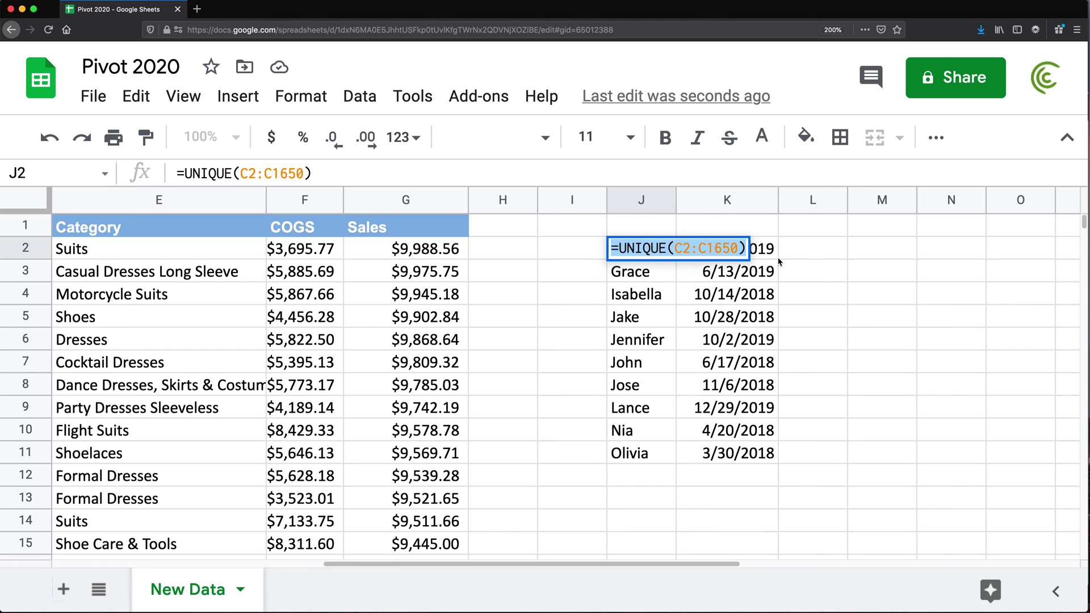
key(Escape)
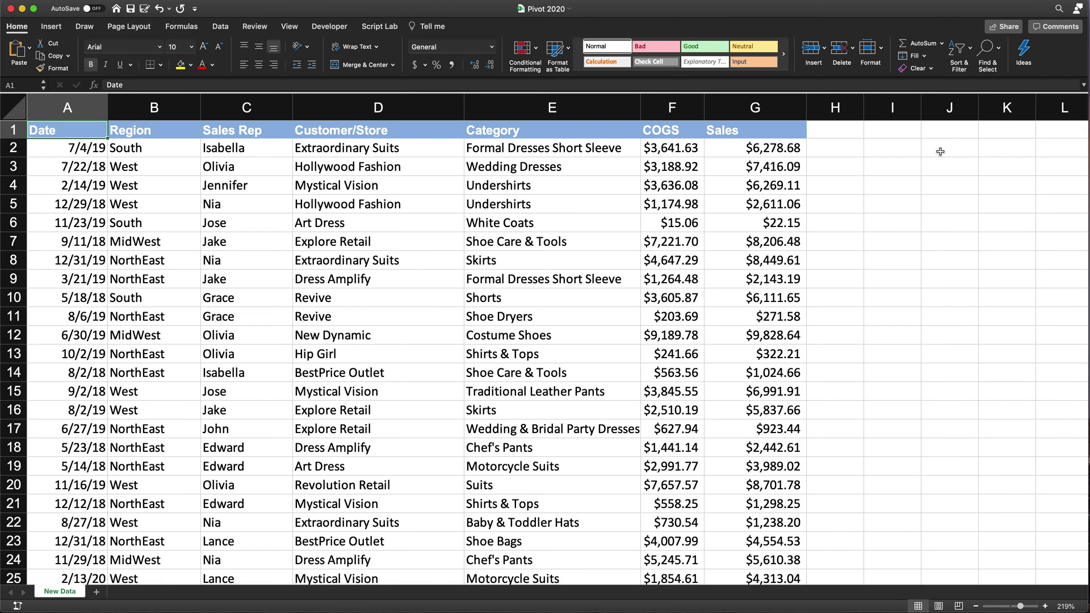
double_click(940, 151)
key(super+v)
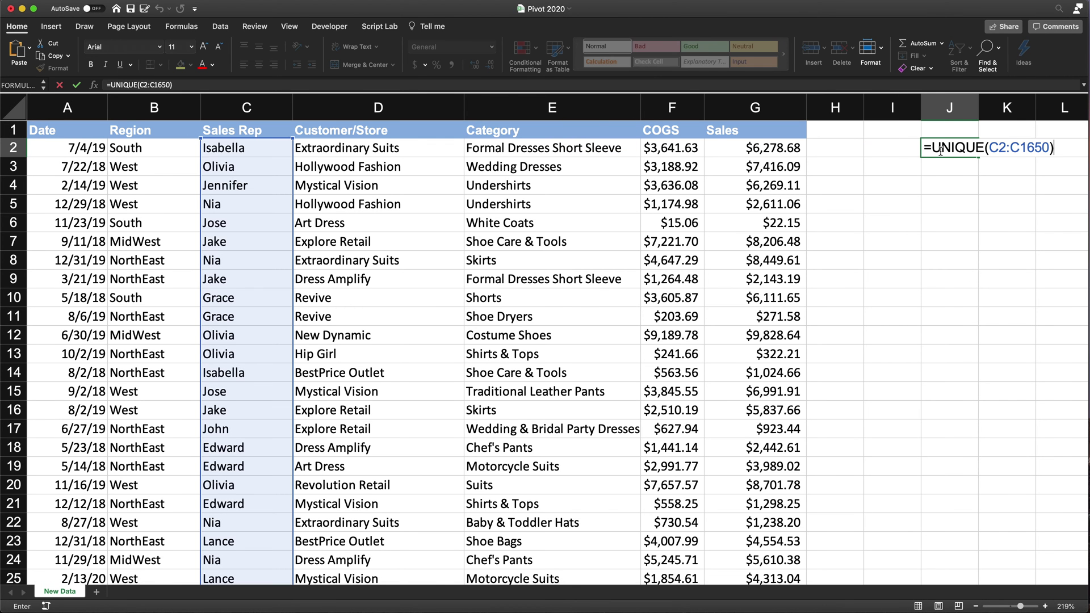
click(999, 166)
scroll(965, 171, right, 2)
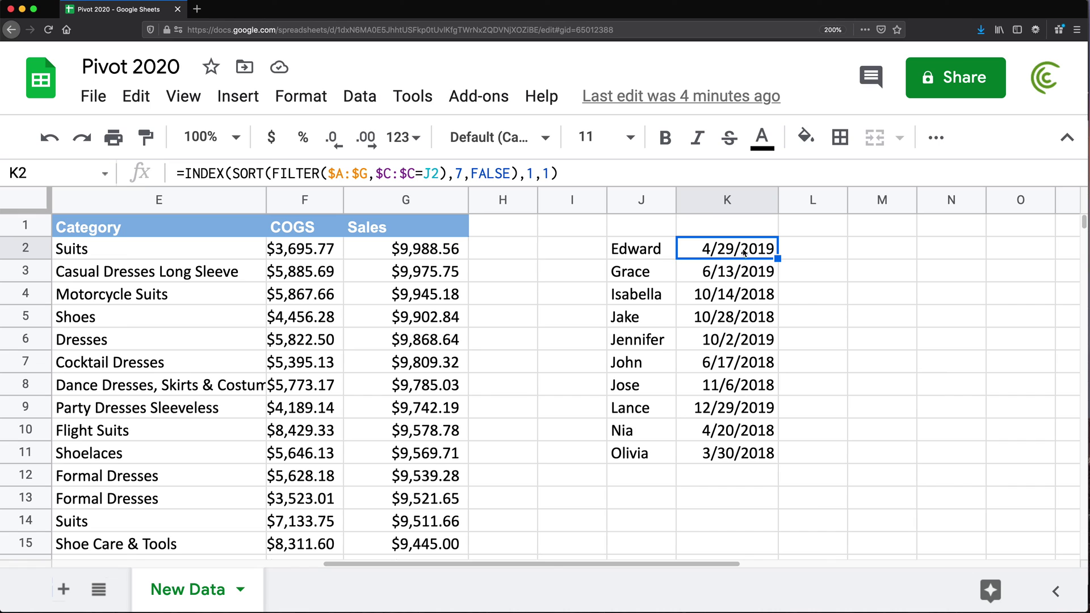
double_click(724, 249)
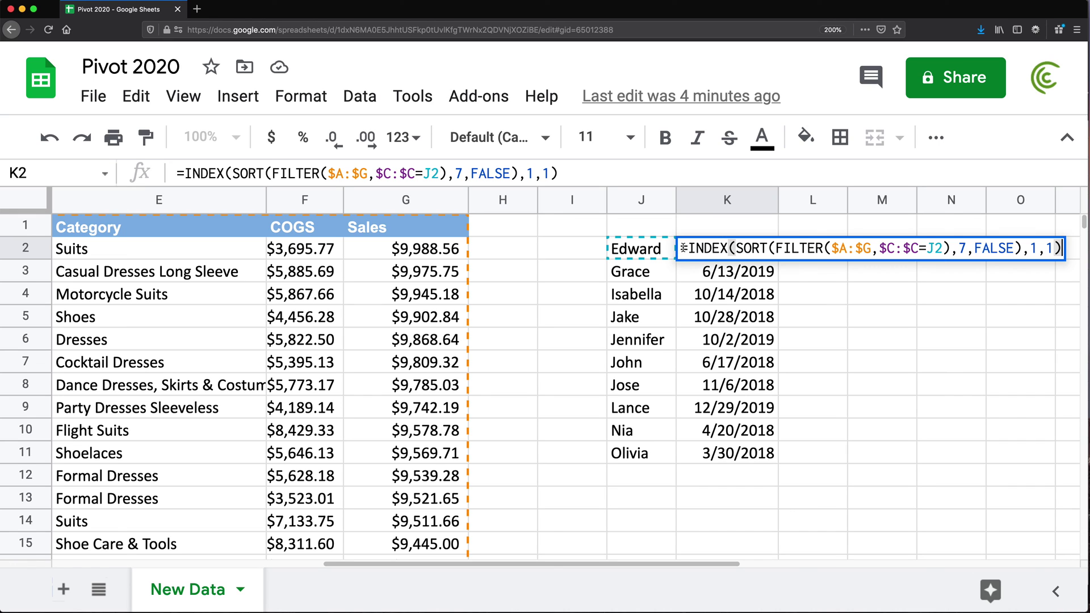
drag(684, 248, 1060, 248)
key(super+c)
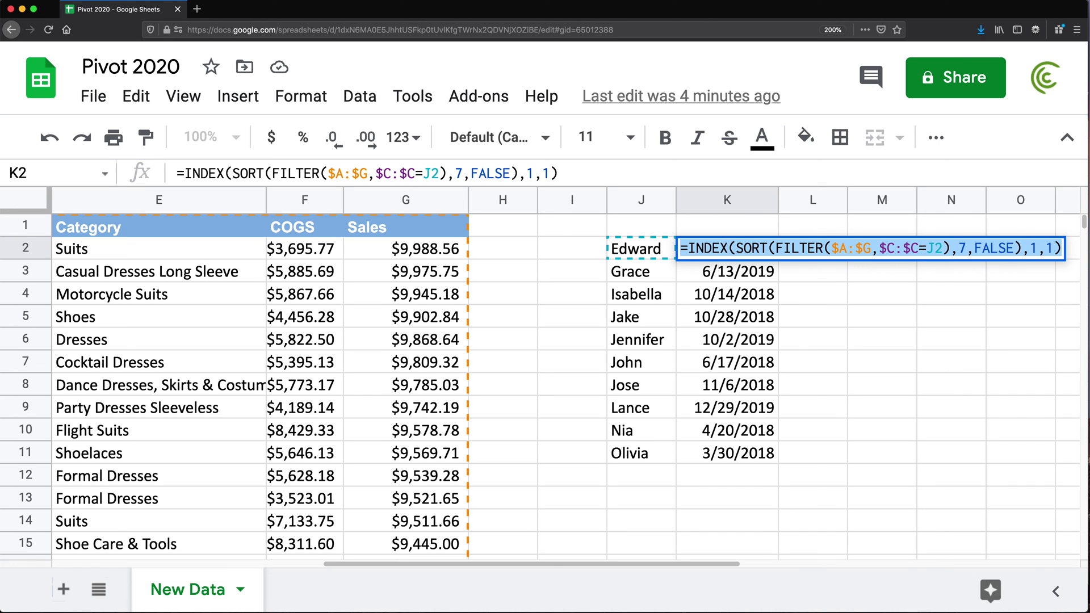
key(Escape)
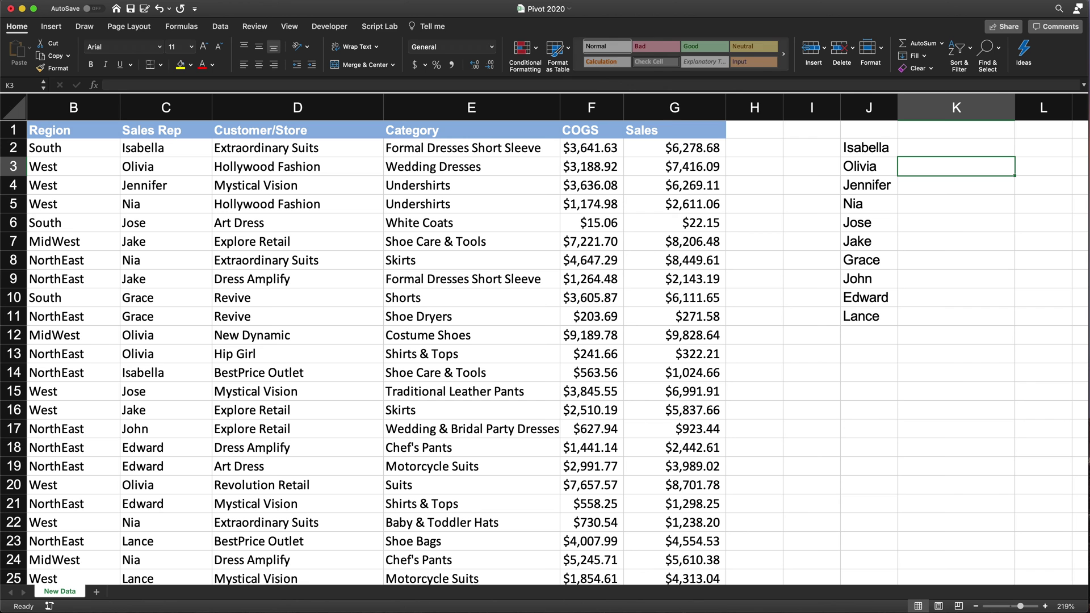
Paste the INDEX/SORT/FILTER formula into Excel's K2, which returns #VALUE!
double_click(922, 149)
key(super+v)
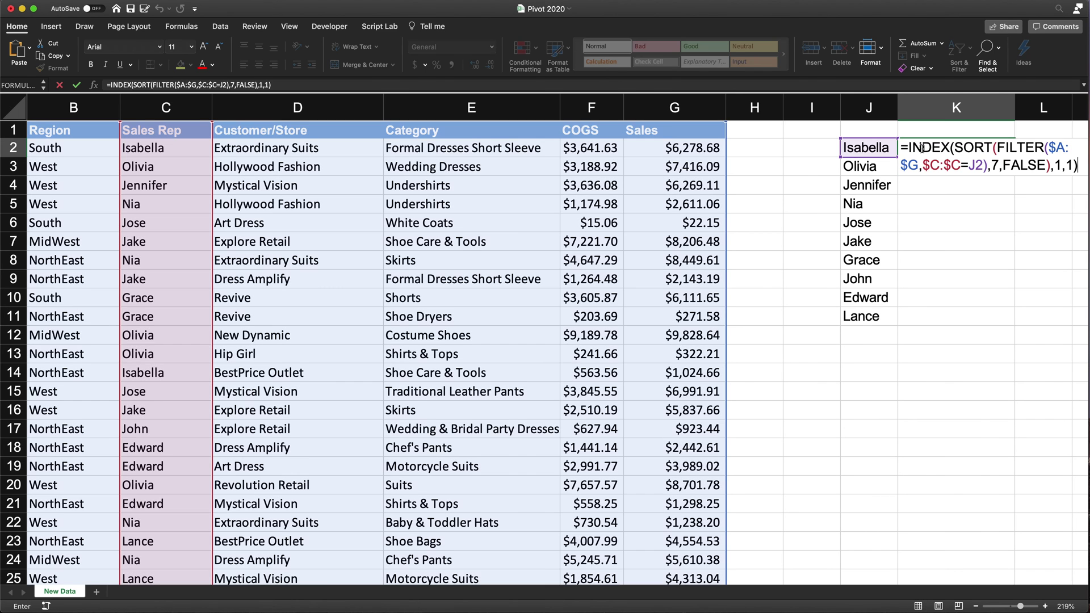
key(Return)
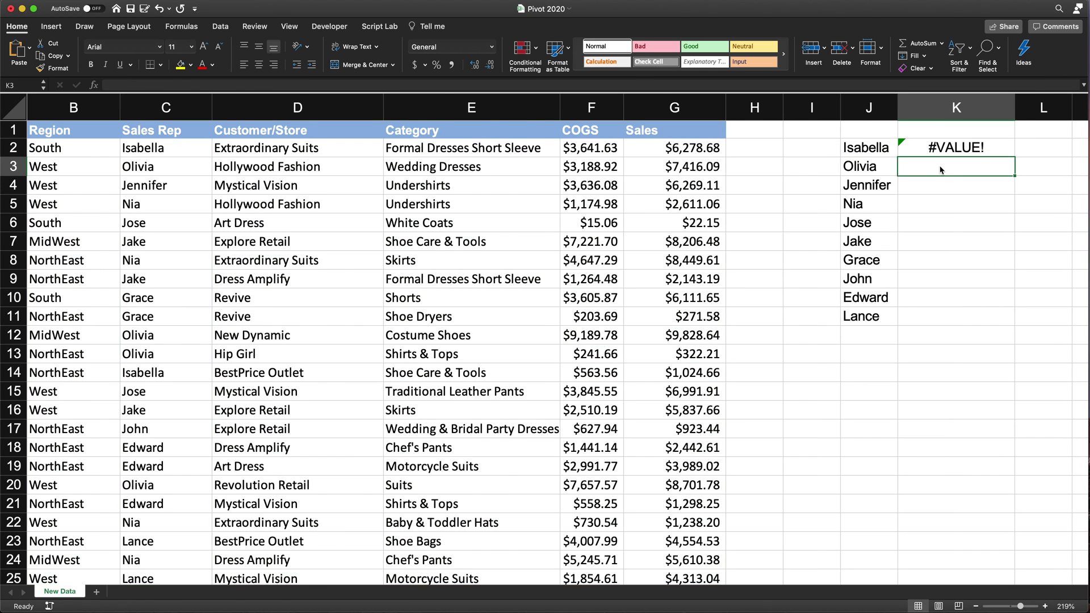
scroll(919, 156, up, 2)
Edit K2's formula, checking the SORT arguments and re-entering sort index 7.
double_click(881, 159)
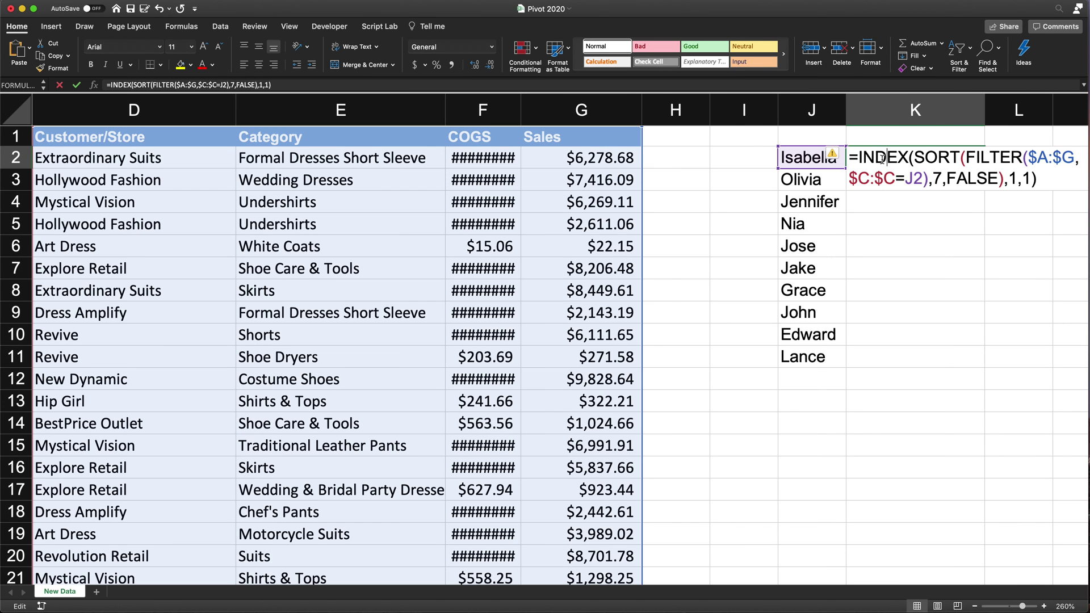
click(915, 160)
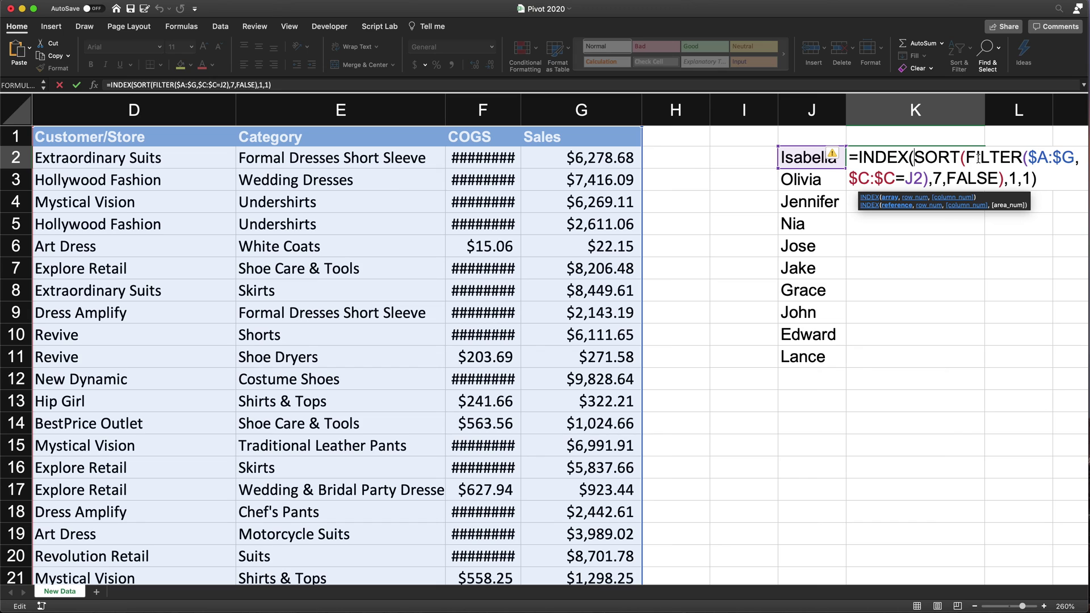
drag(968, 157, 926, 178)
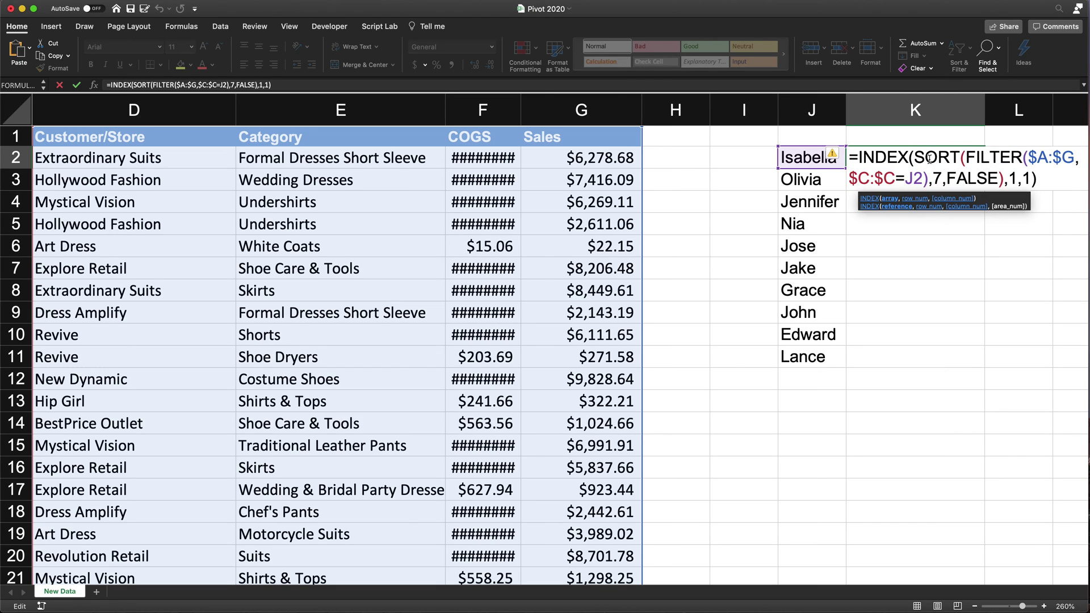
double_click(928, 158)
click(965, 156)
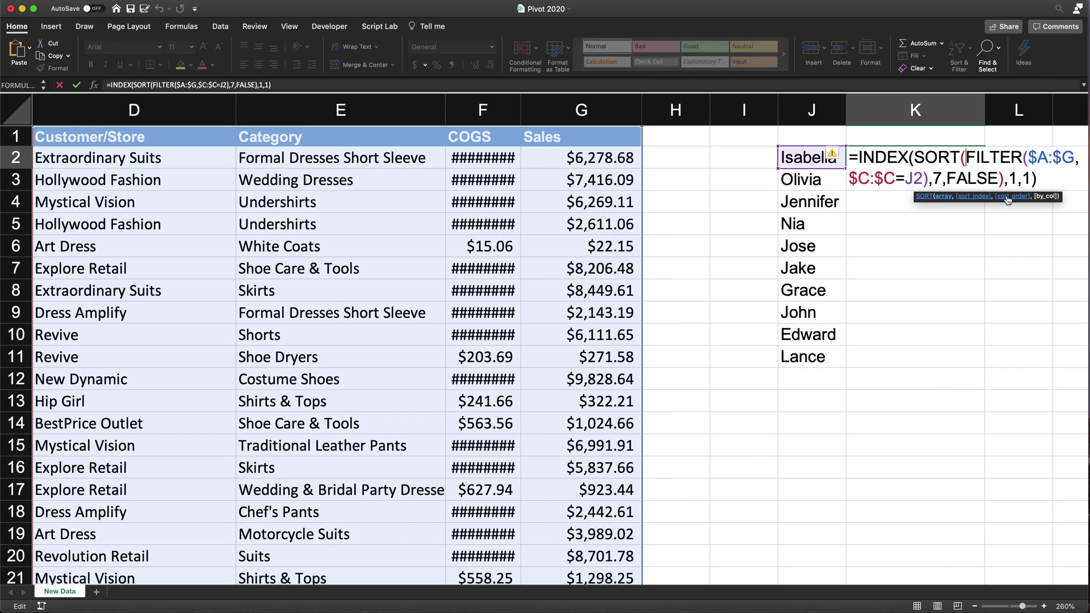
click(941, 179)
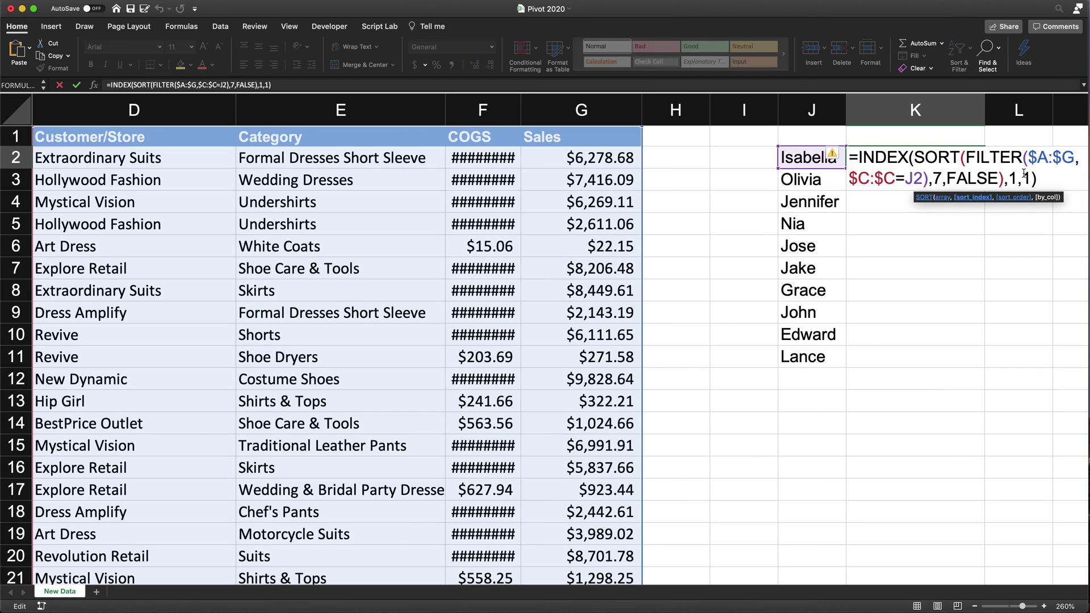
key(BackSpace)
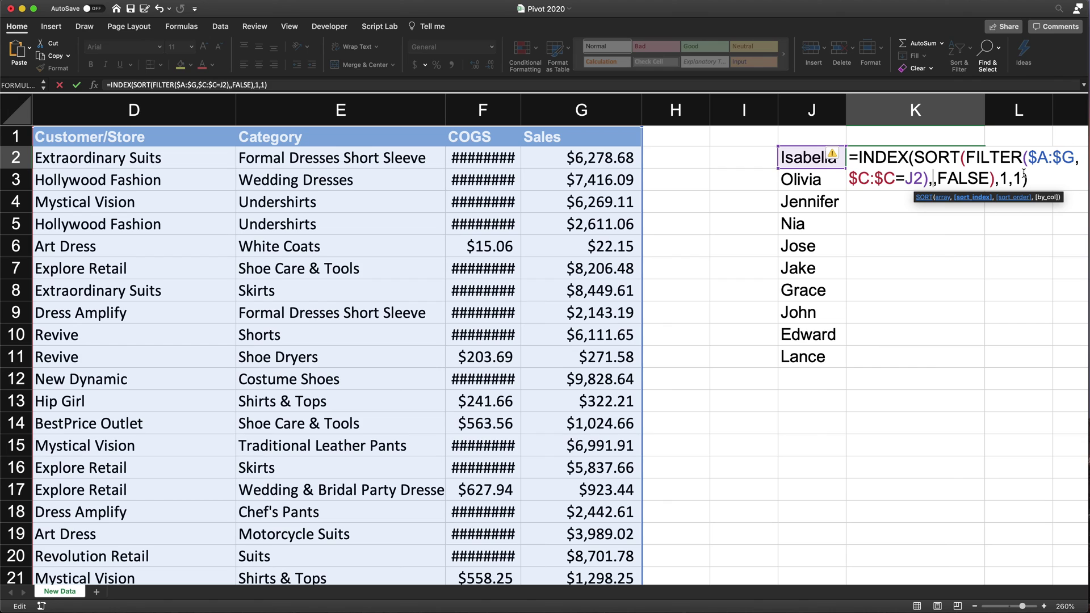
text(7)
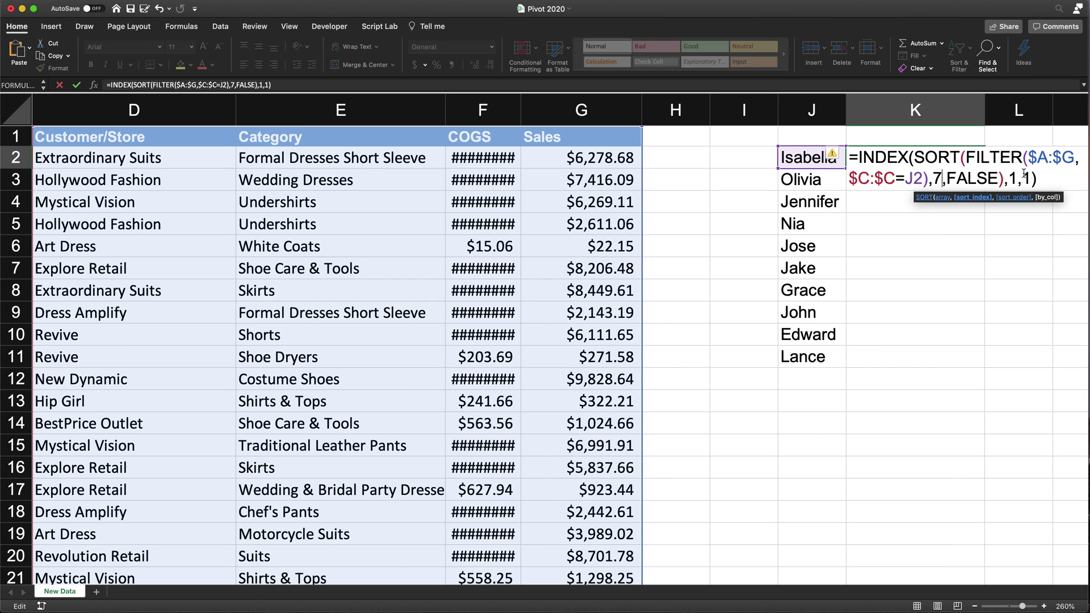
key(Right)
Replace FALSE with -1 as SORT's order so K2 returns 43387.
double_click(968, 176)
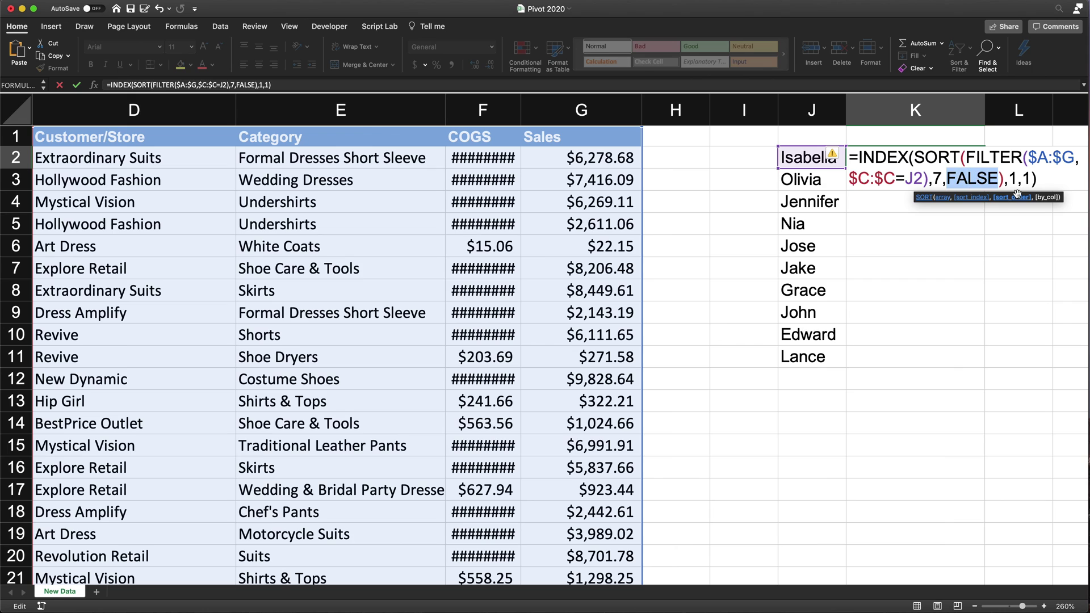
key(BackSpace)
key(BackSpace)
text(,)
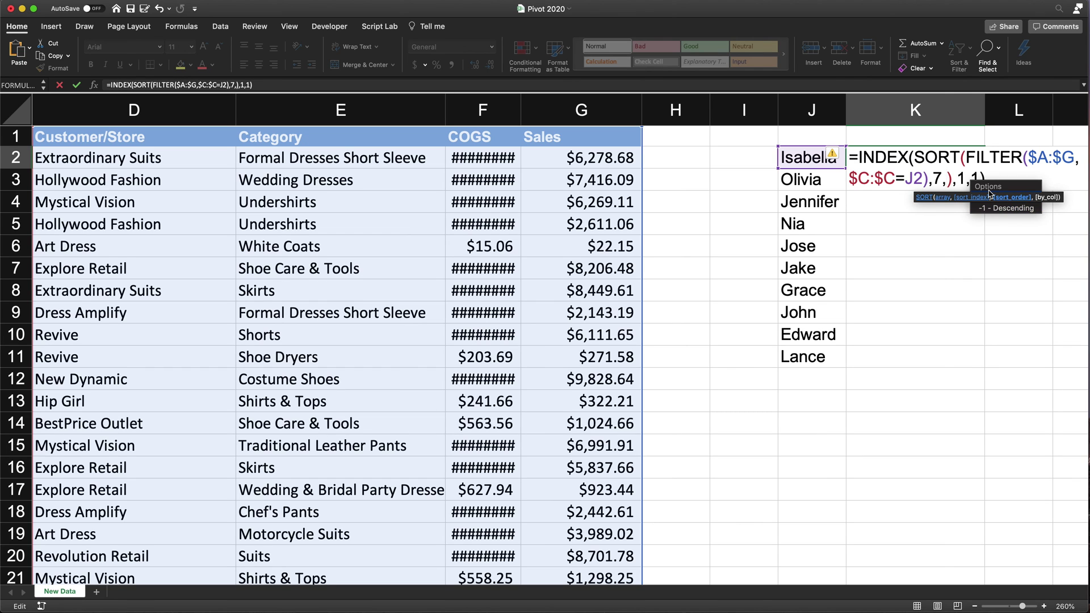
text(-1)
key(Right)
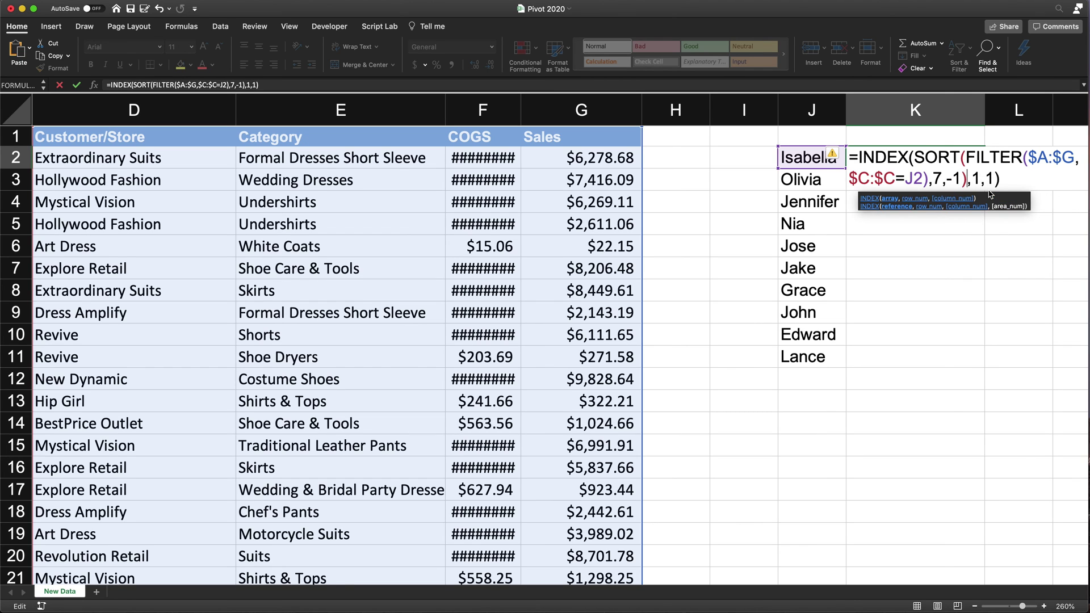
text(,1,1))
key(Return)
Fill K2's formula down to K11 and format the results as Short Date.
click(953, 155)
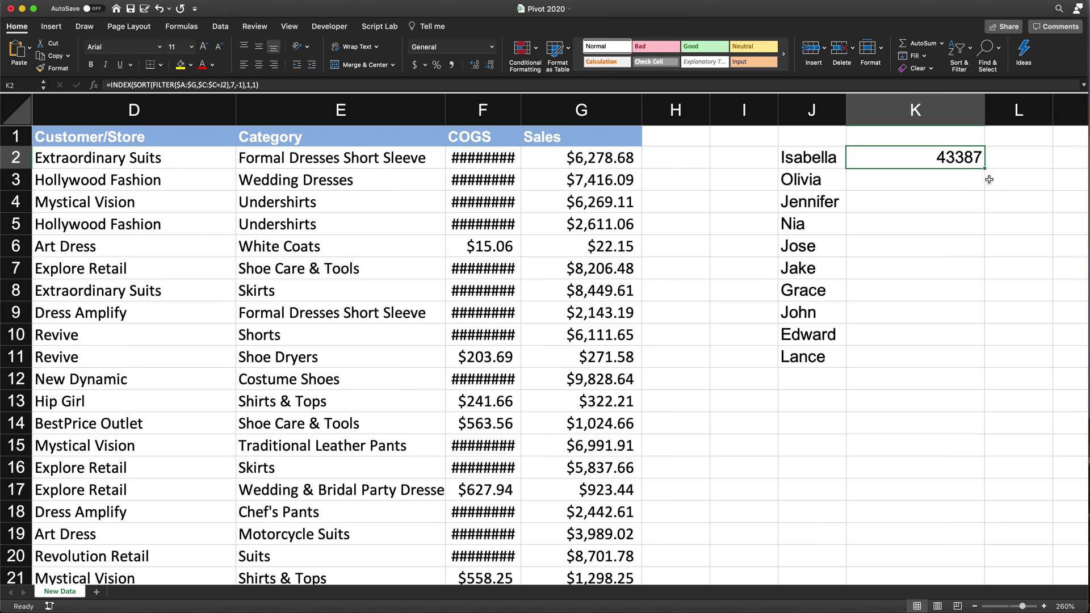
drag(984, 168, 944, 361)
click(492, 47)
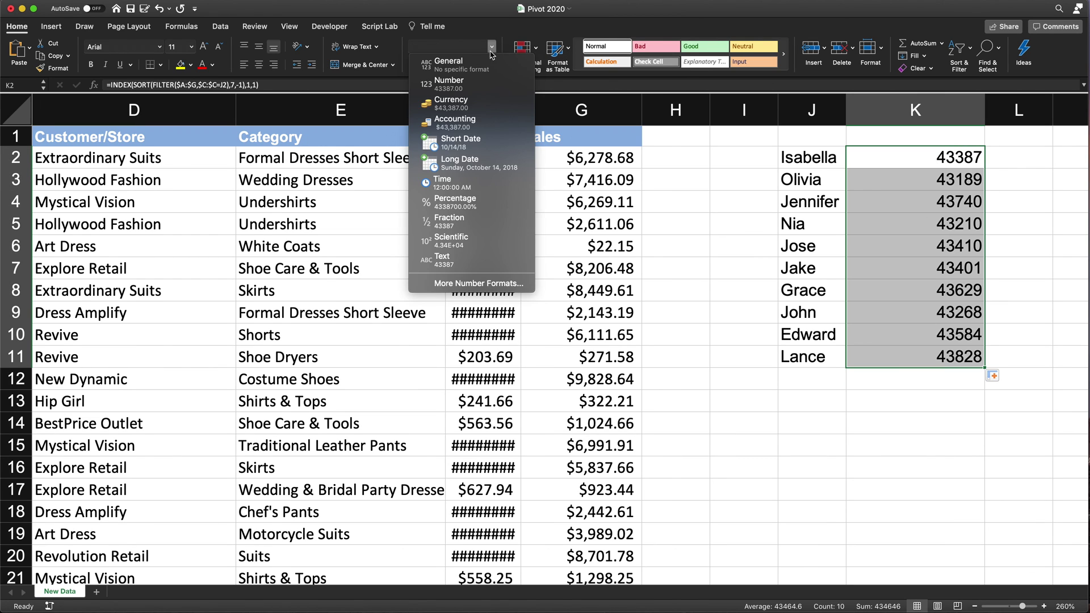
click(475, 151)
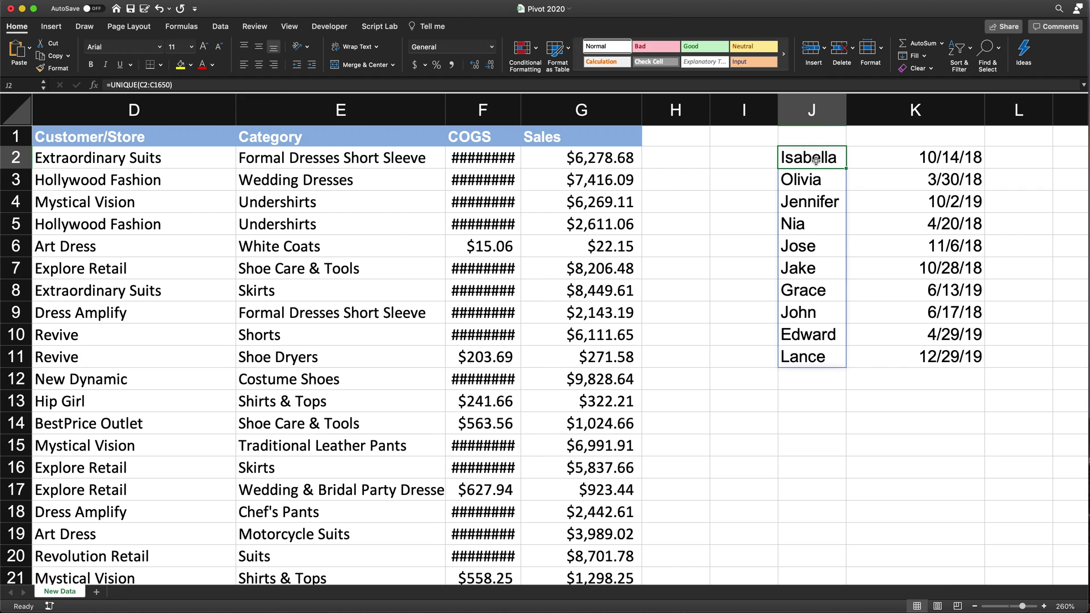
click(963, 163)
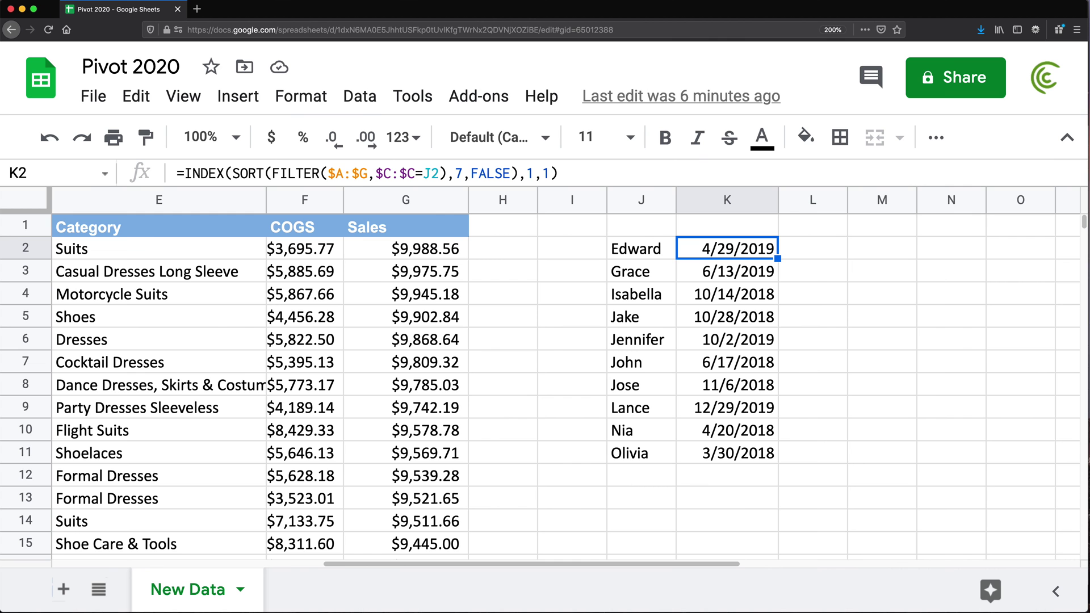
click(658, 304)
click(762, 295)
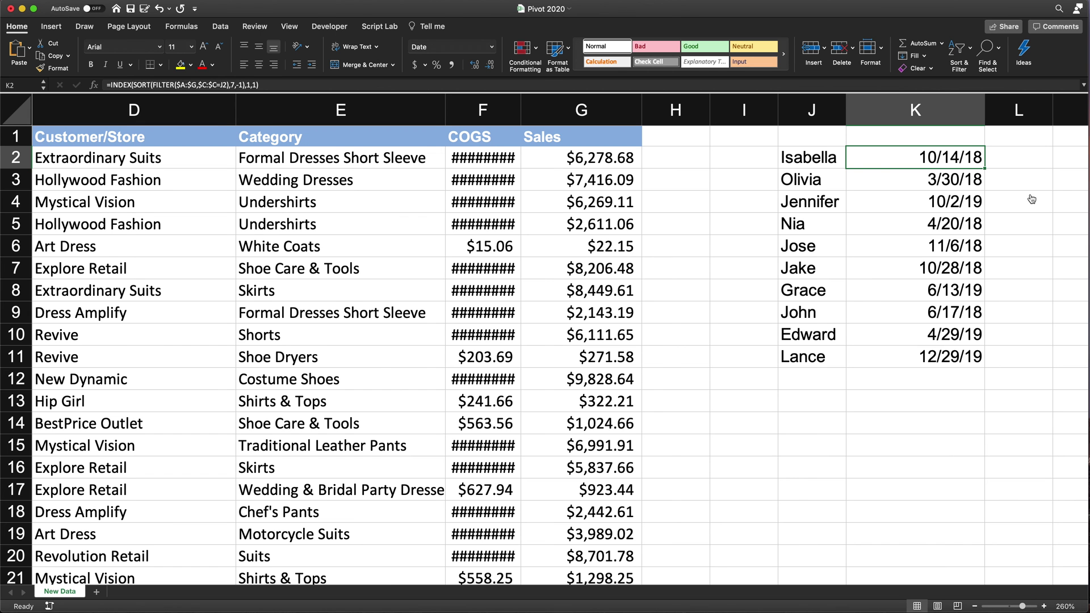
click(1044, 606)
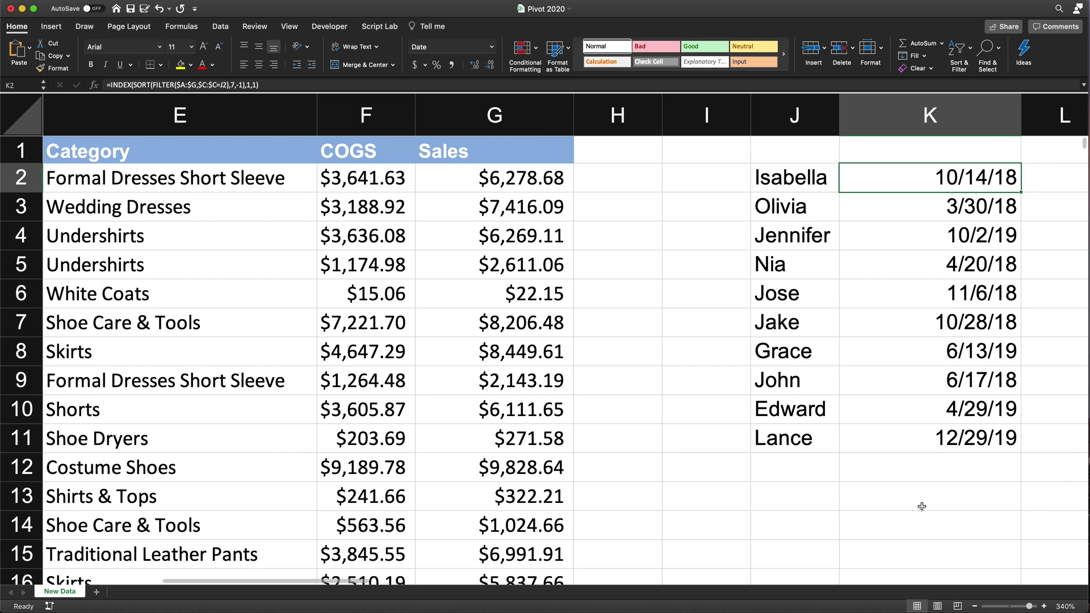
key(Right)
key(Right)
scroll(921, 506, up, 2)
key(Left)
key(Left)
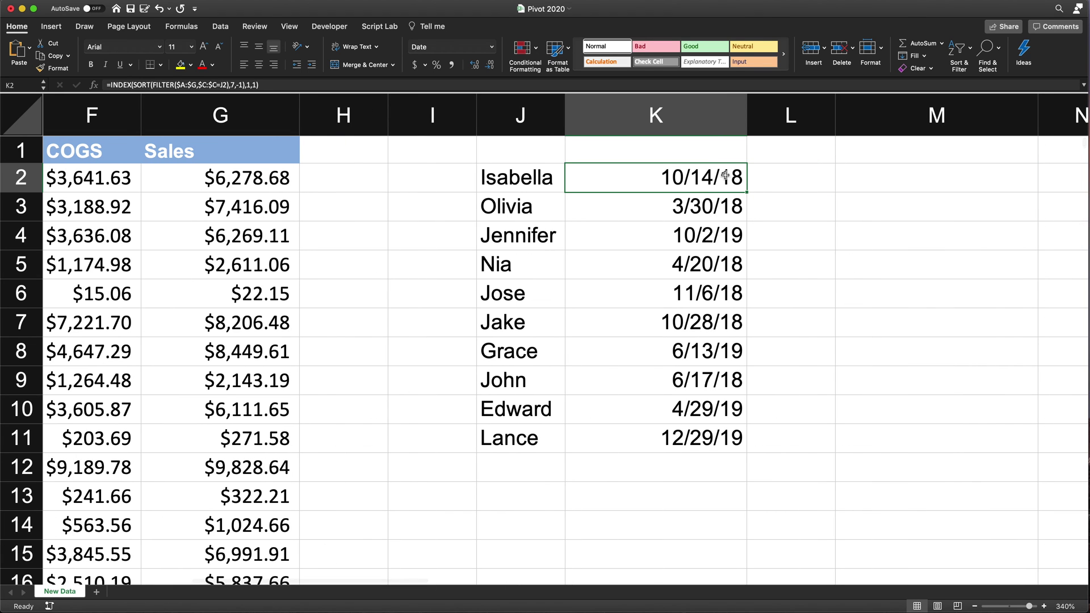
double_click(719, 177)
key(Right)
key(Right)
key(Right)
key(Right)
key(Right)
key(Right)
key(Right)
key(Right)
key(Right)
key(Right)
key(Right)
key(Right)
key(Right)
key(Right)
key(Right)
key(Right)
key(Right)
key(Right)
key(Right)
key(Right)
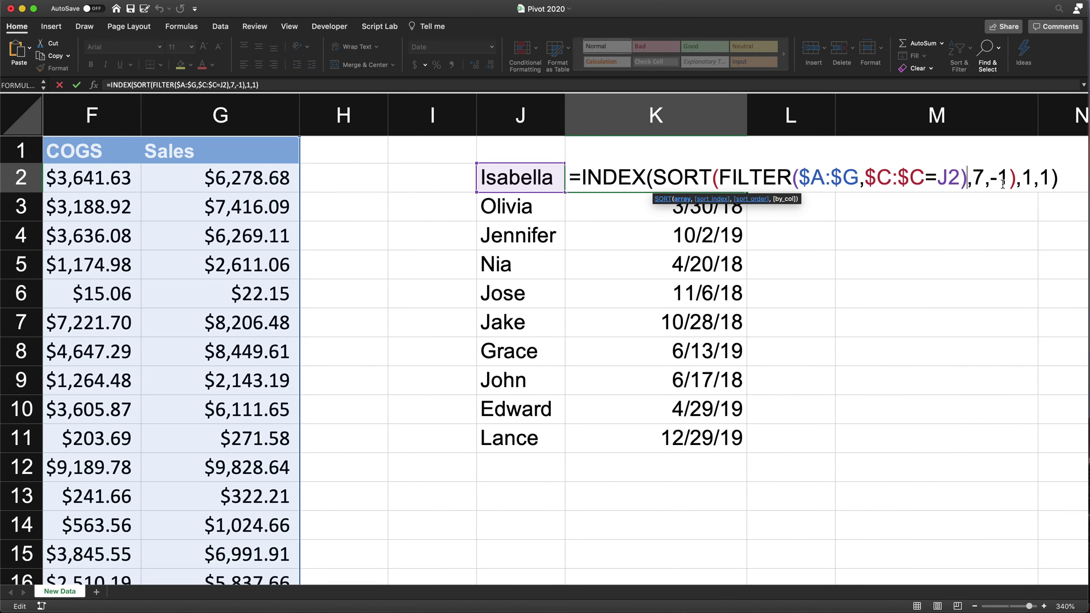
key(BackSpace)
key(BackSpace)
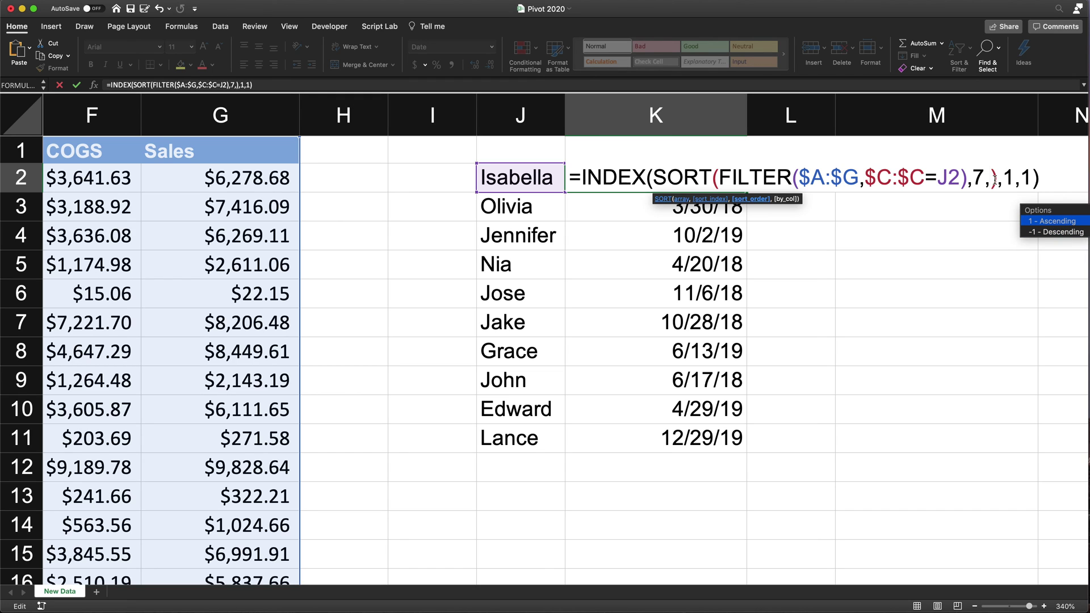
text(FALSE)
key(BackSpace)
key(BackSpace)
key(BackSpace)
key(BackSpace)
key(BackSpace)
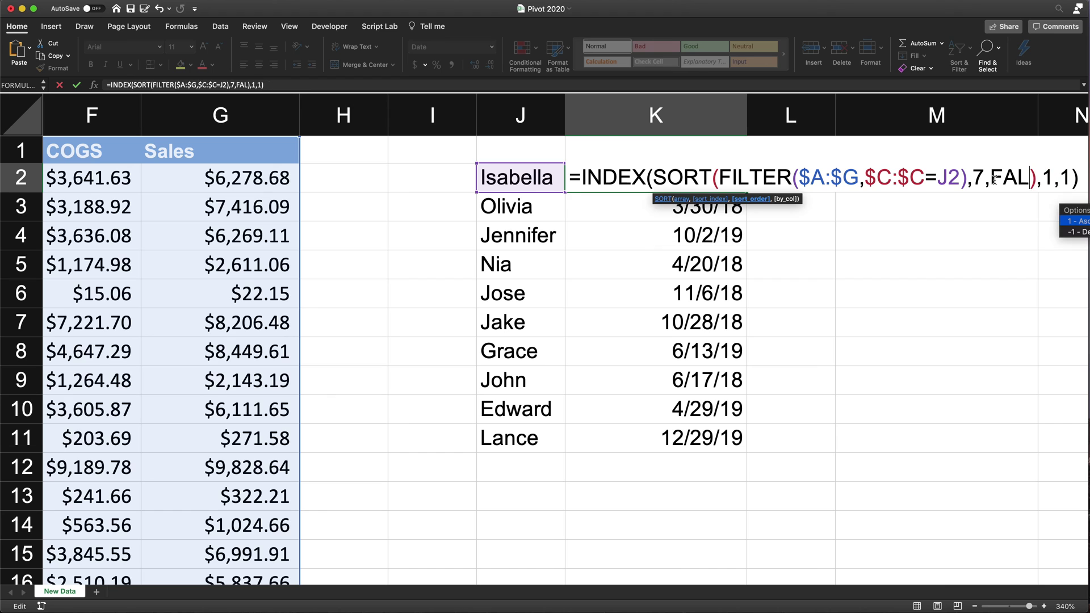
text(-1)
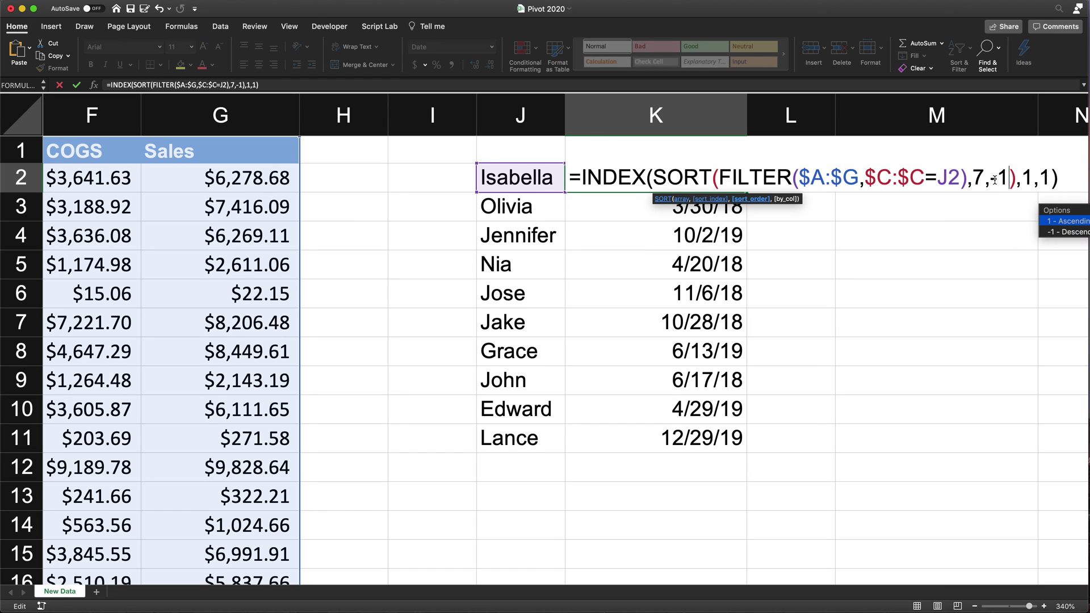
key(Return)
key(Up)
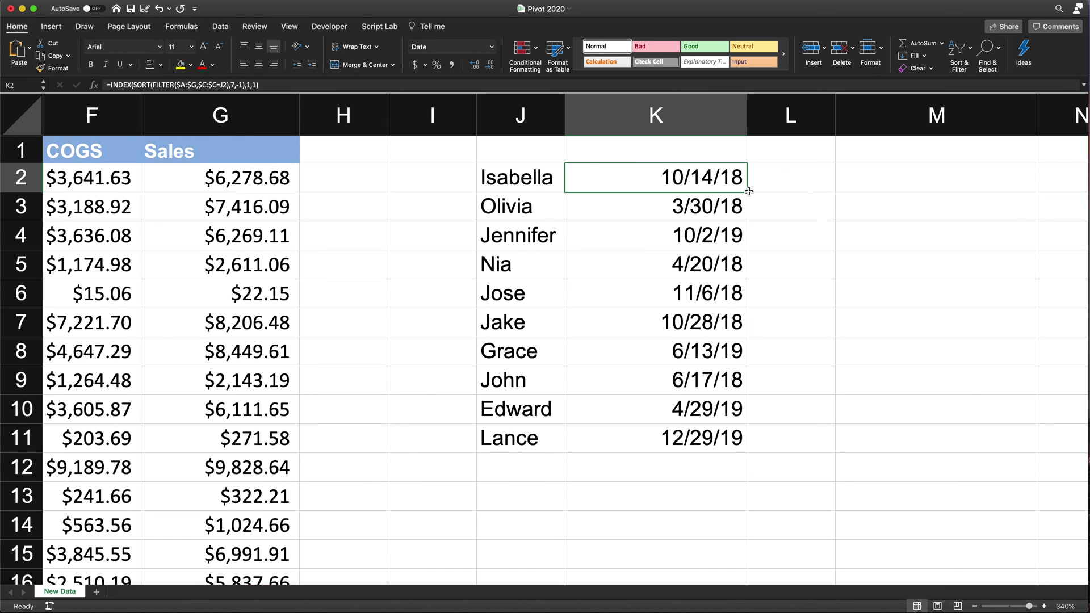
double_click(747, 193)
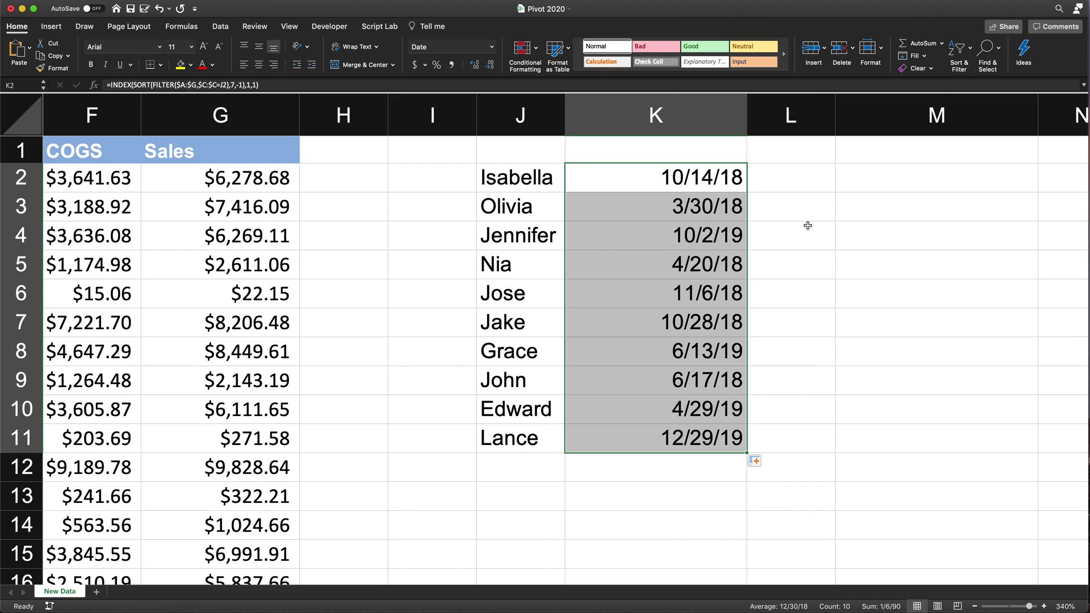